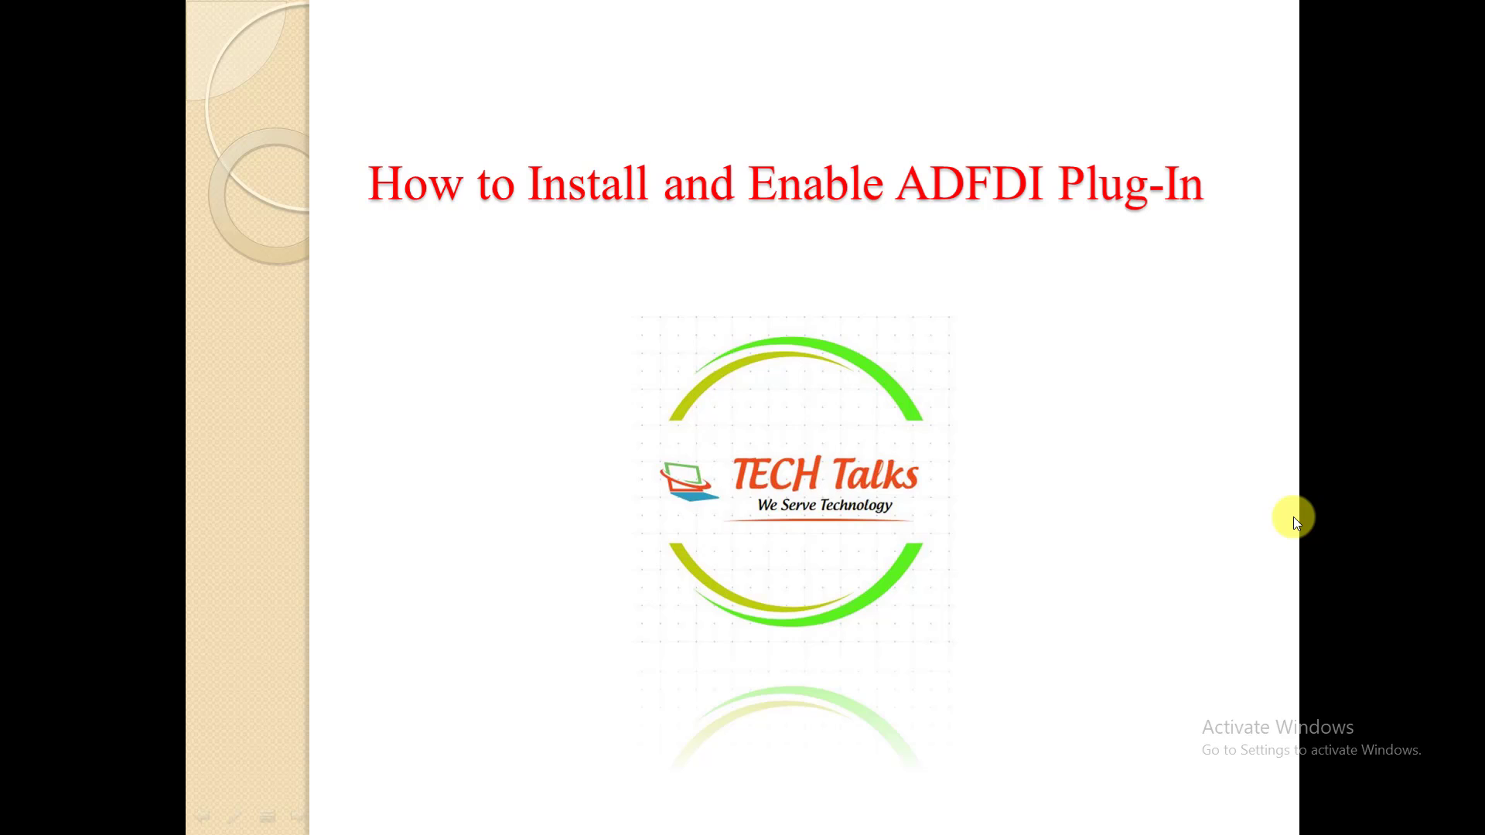
- Switch to Notepad++ and enter the title line "Install and Enable ADFDI Plug in." in the empty new 3 document
{"action": "key", "text": "alt+Tab"}
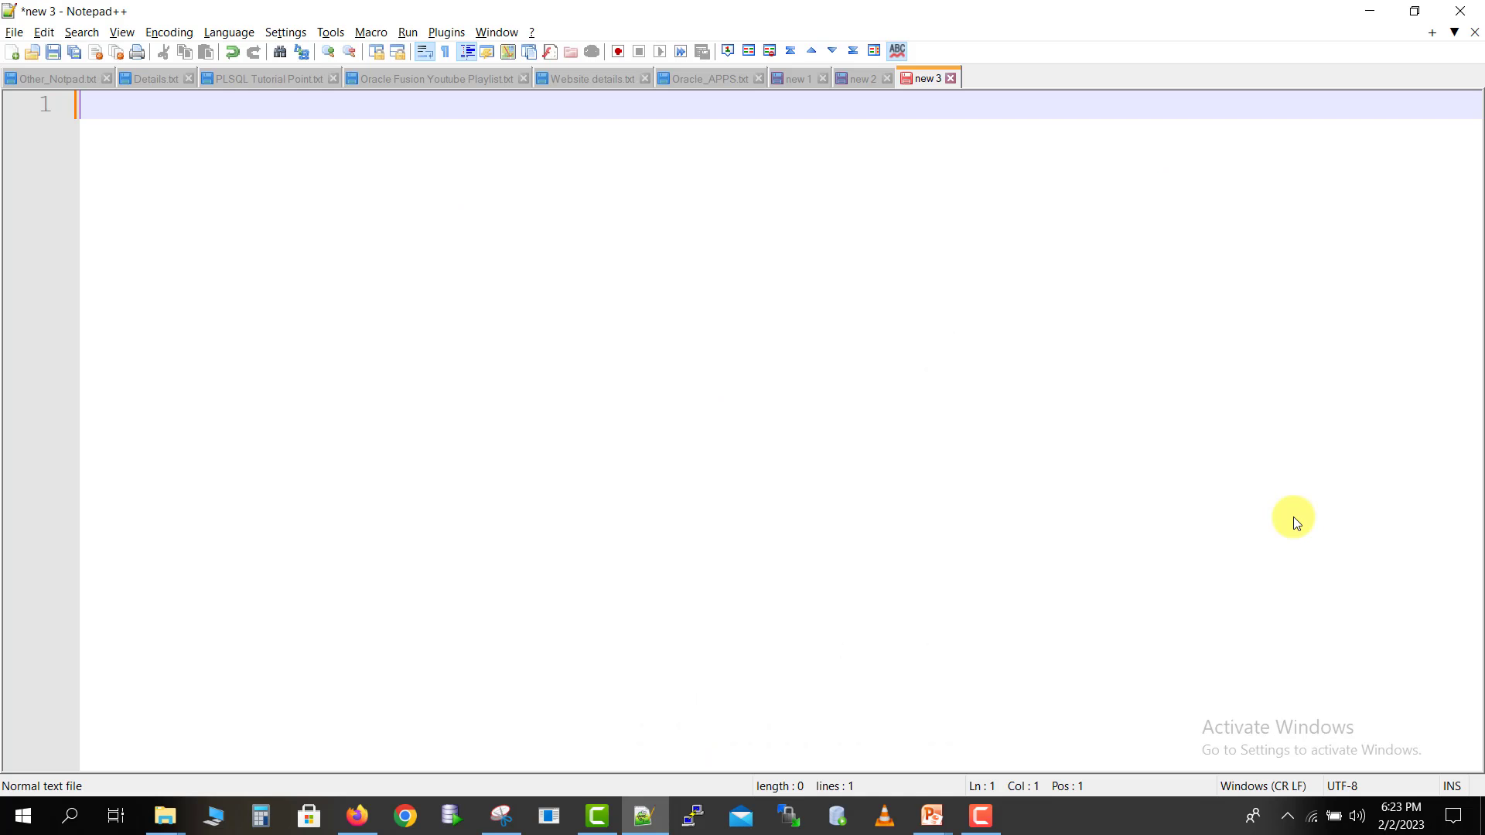
{"action": "type", "text": "Install and "}
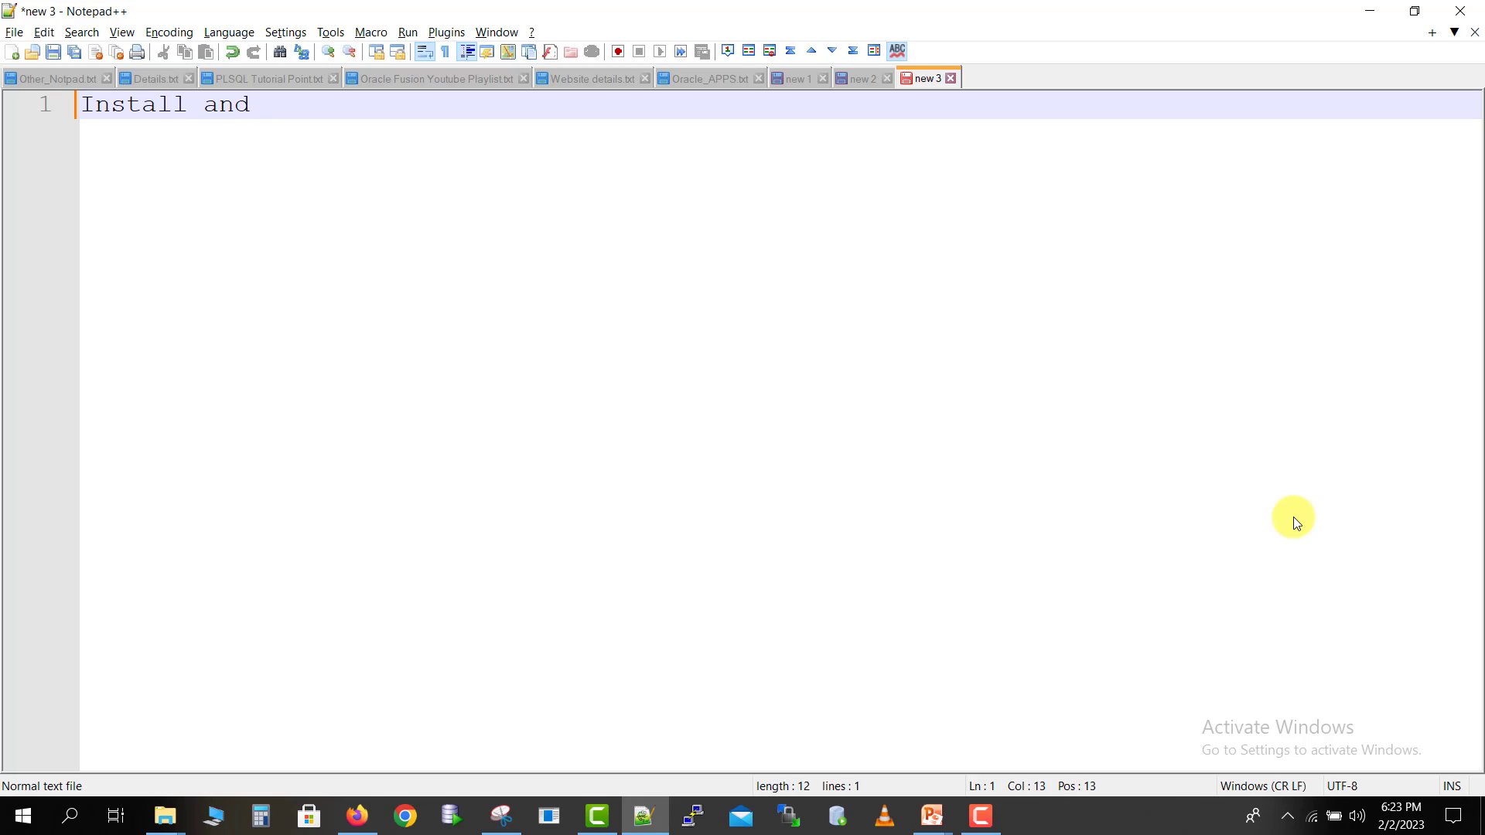
{"action": "type", "text": "Enable ADFF"}
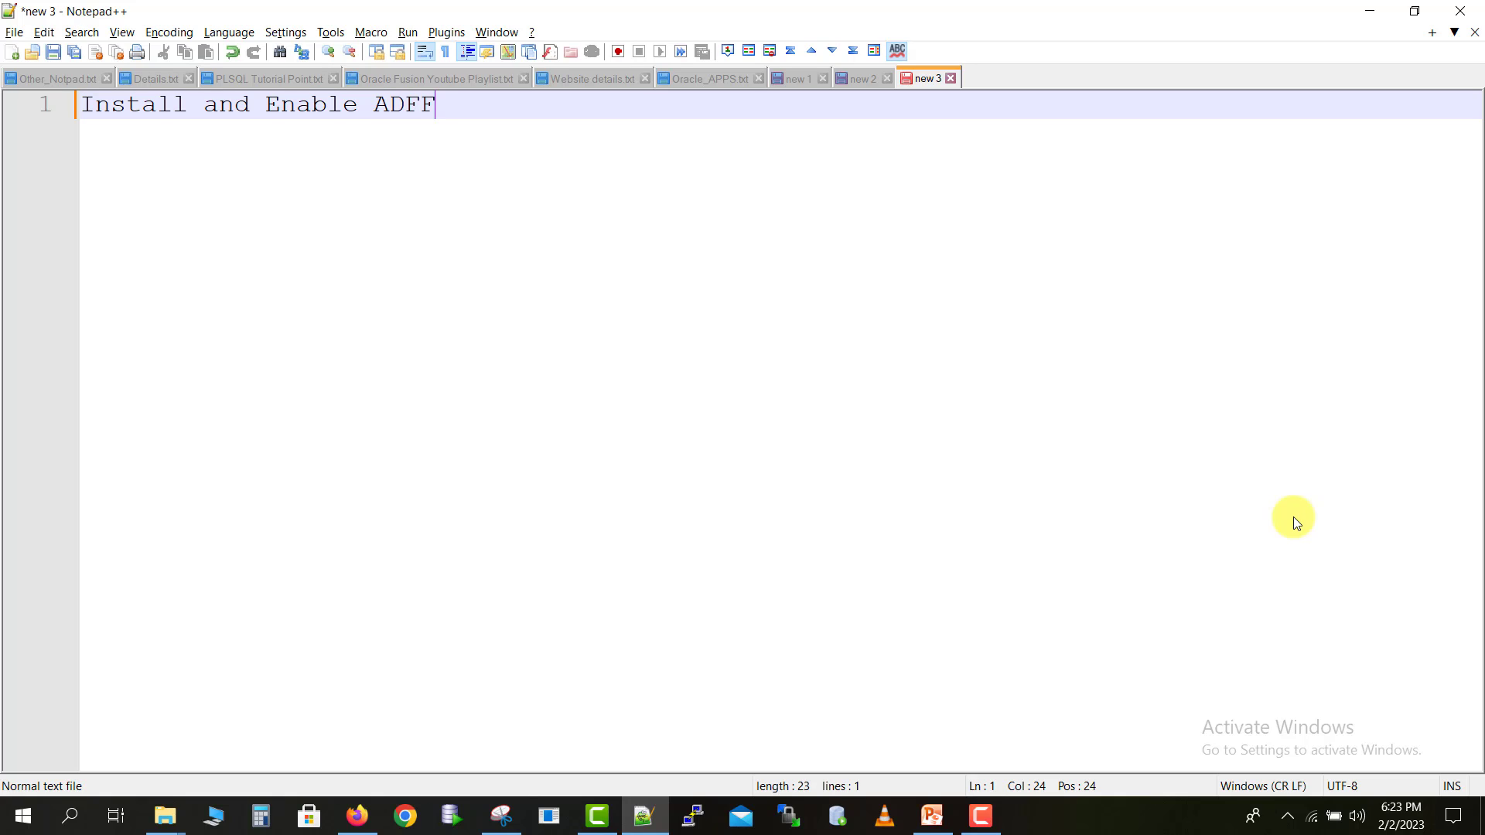
{"action": "key", "text": "BackSpace"}
{"action": "type", "text": "DI Plug in."}
{"action": "key", "text": "Return"}
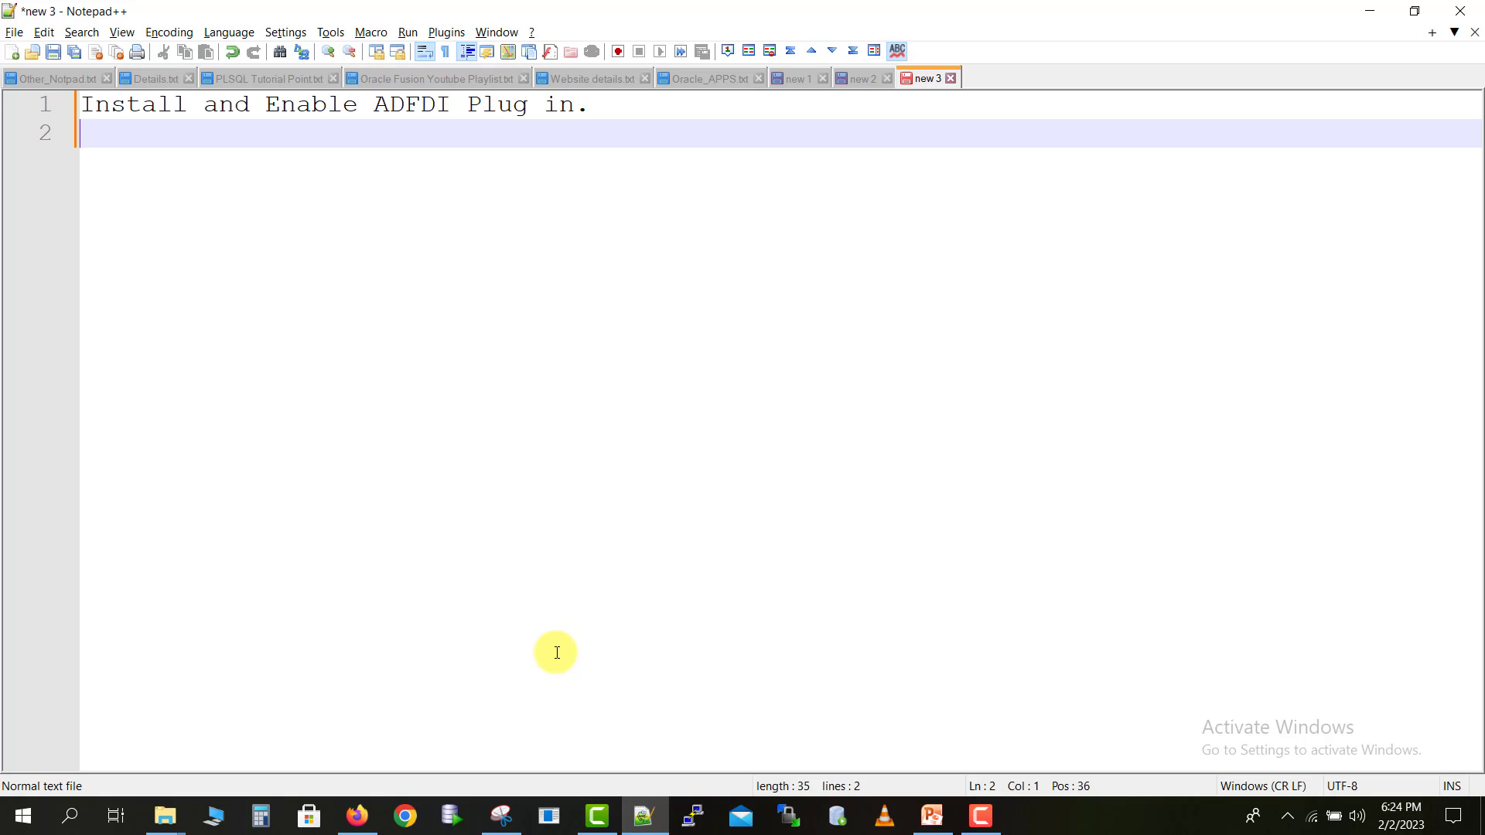
- Add the numbered note "1. If it is already activated." below the title, separated by a blank line
{"action": "key", "text": "Return"}
{"action": "type", "text": "1."}
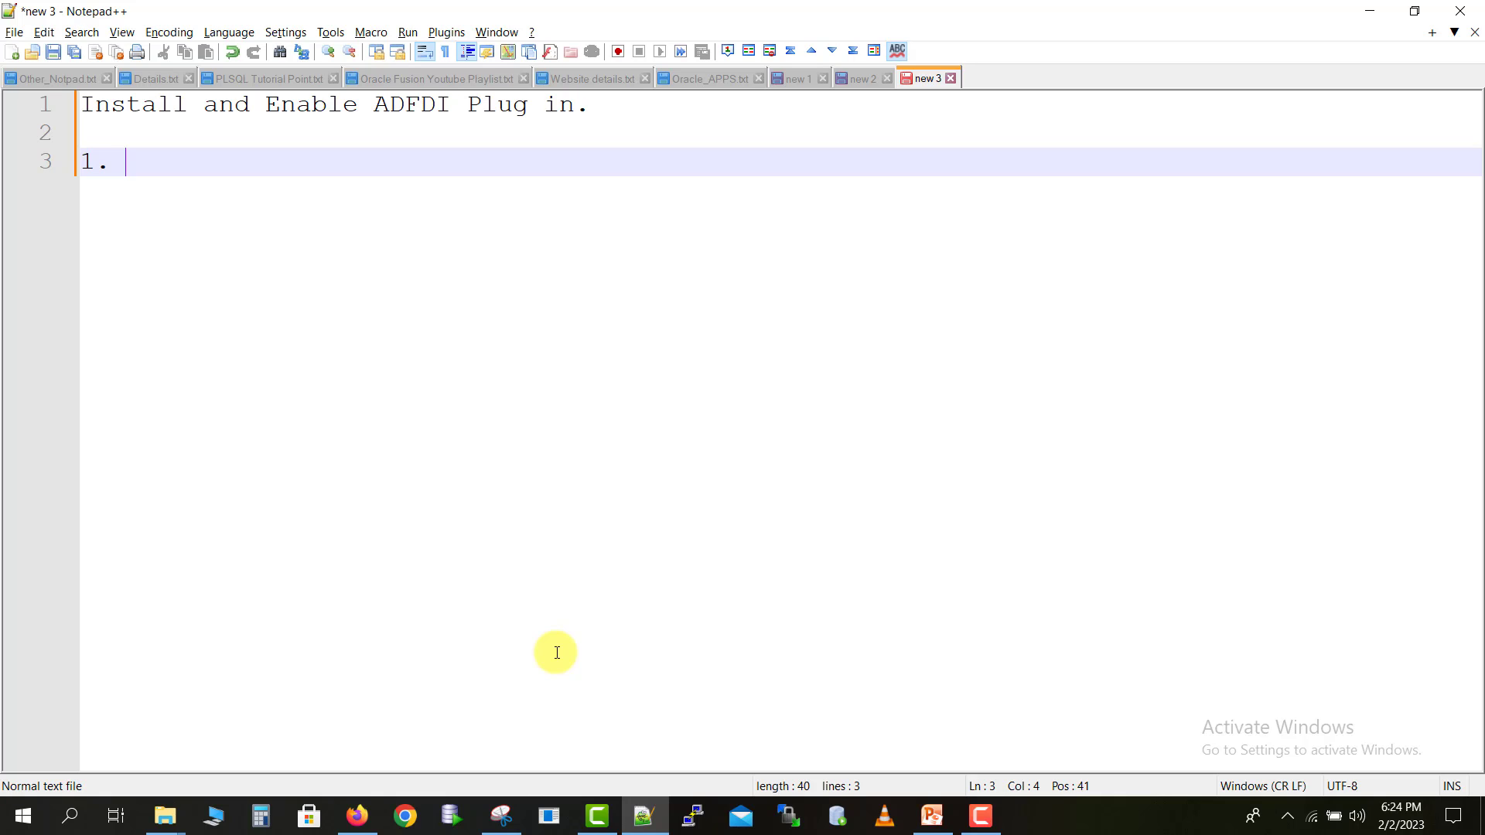
{"action": "type", "text": "If it is a"}
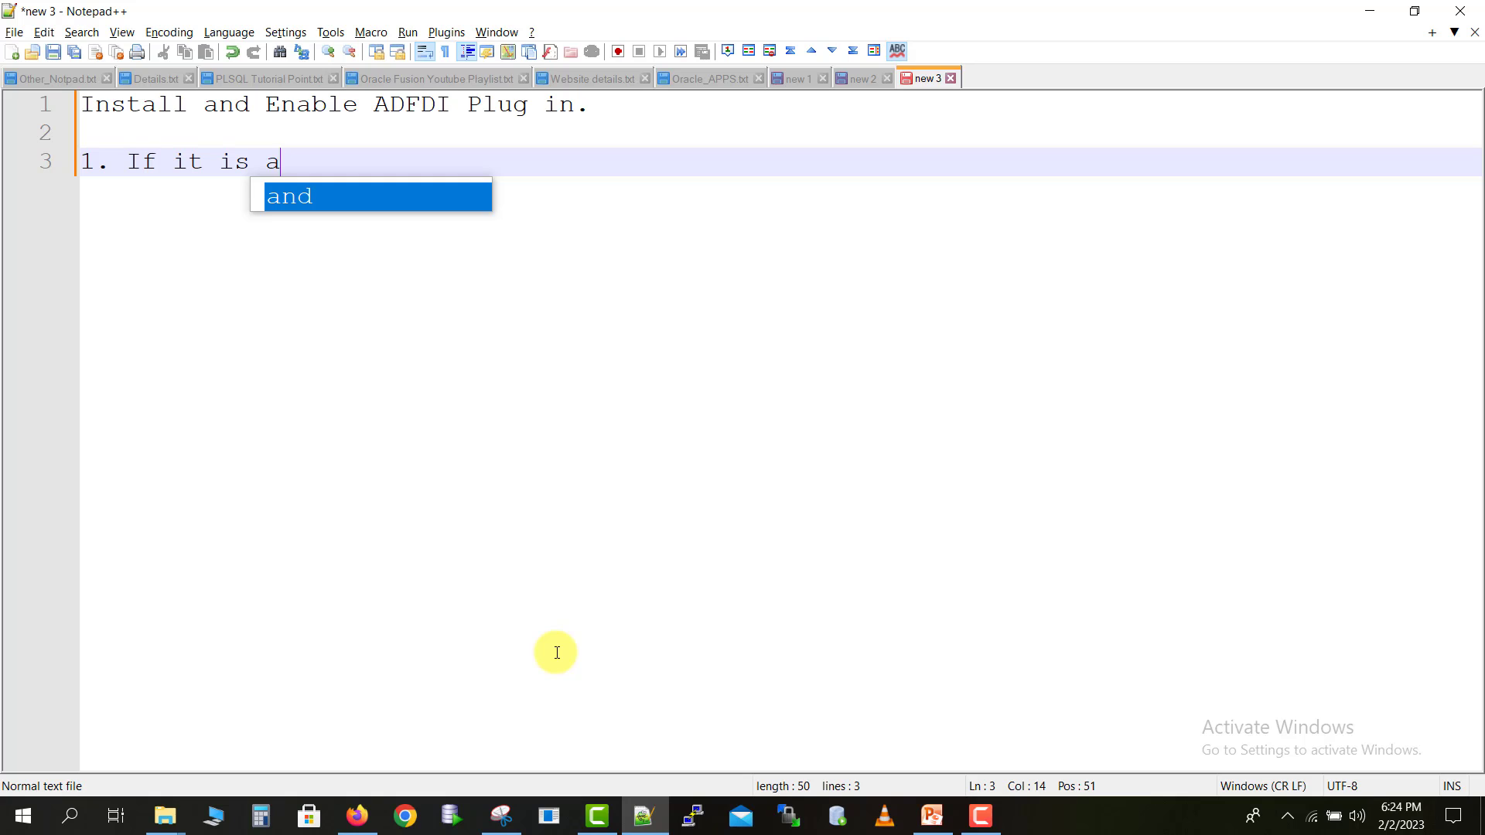
{"action": "type", "text": "lready activated."}
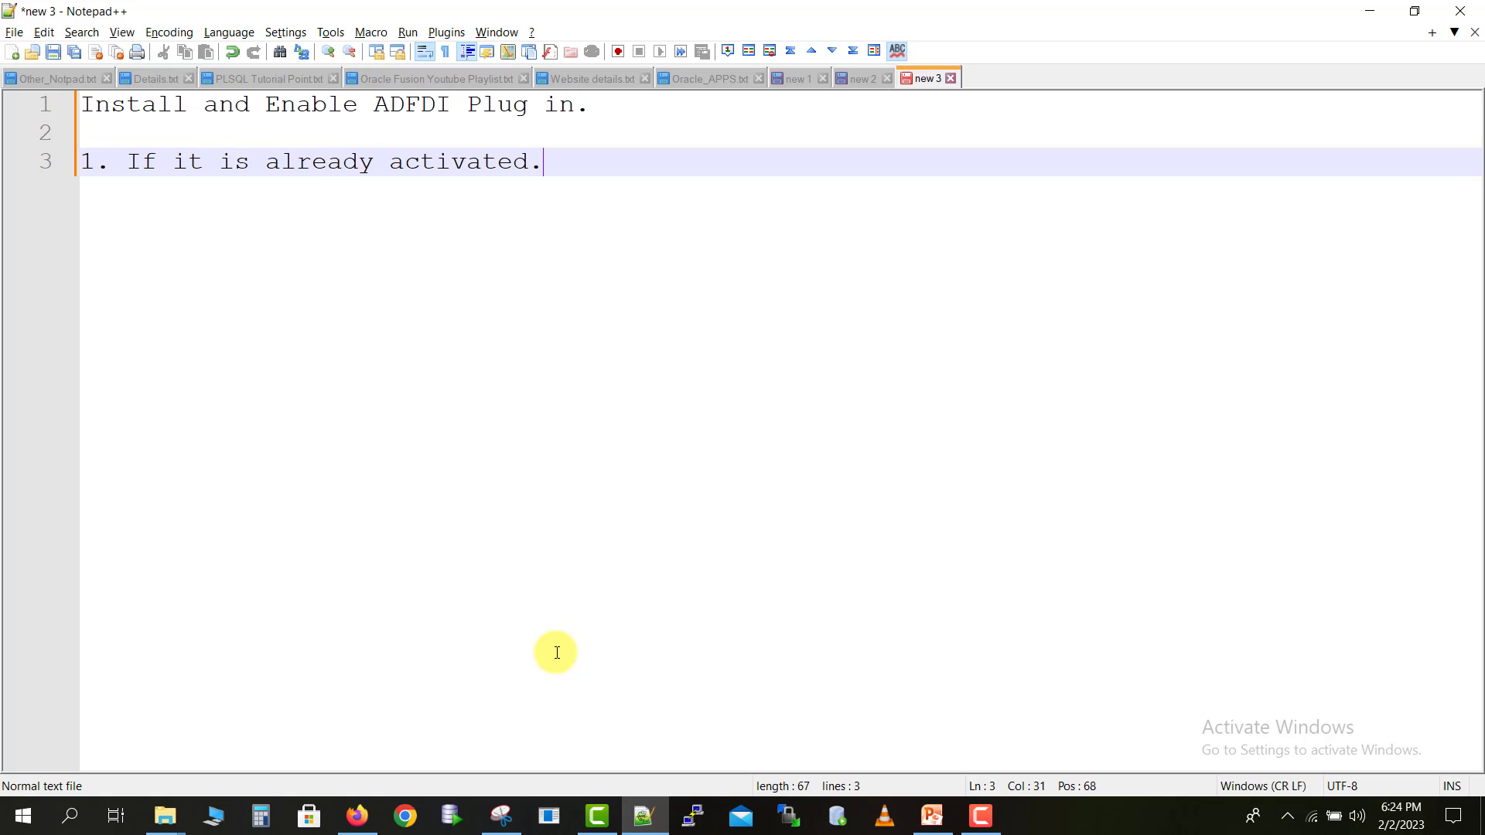
{"action": "key", "text": "Return"}
- Switch to Oracle Fusion Cloud Applications in Firefox and show the Tools group of apps on the home page
{"action": "key", "text": "alt+Tab"}
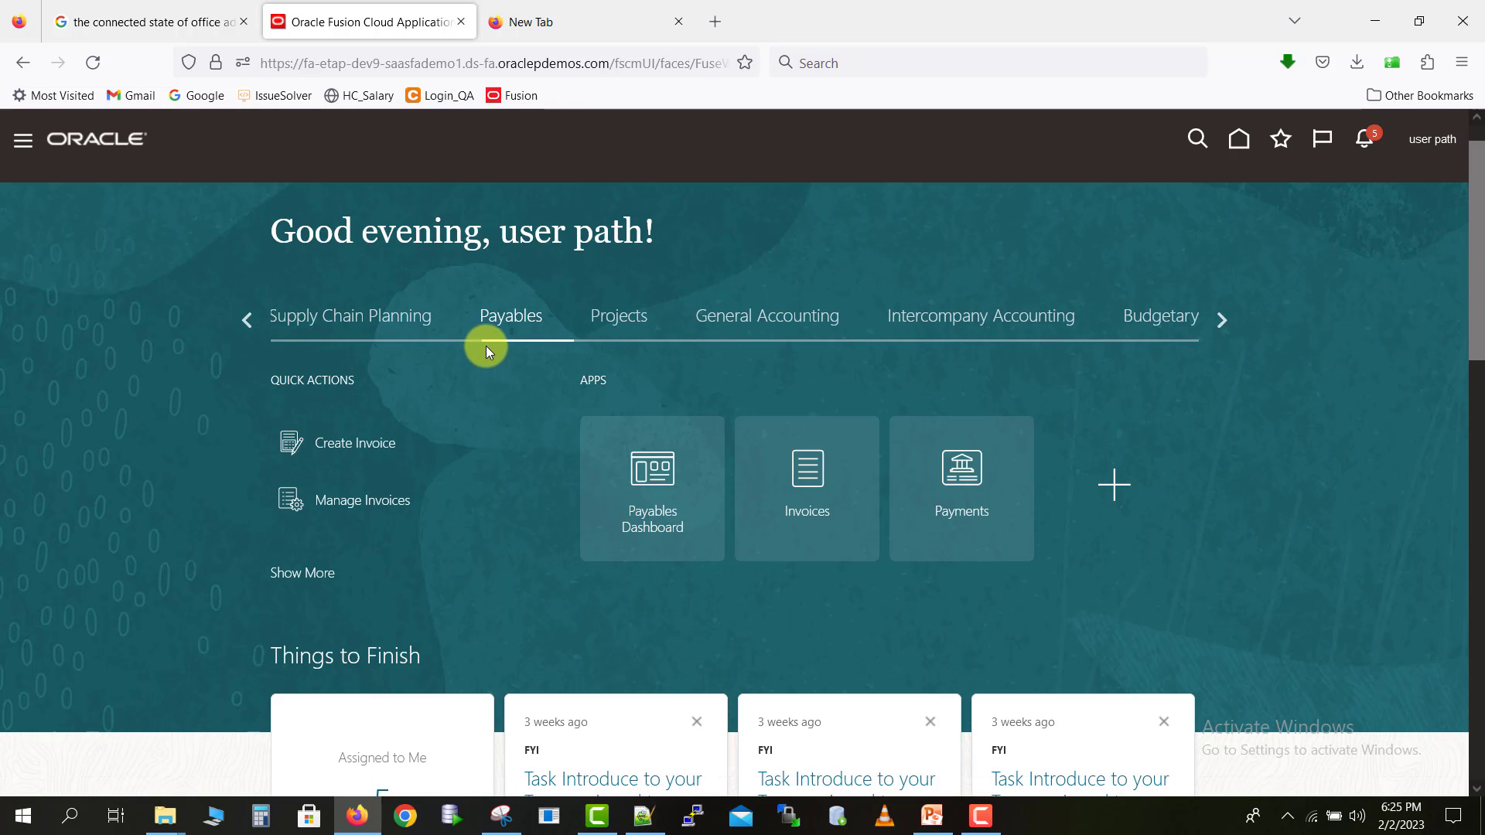
{"action": "left_click", "coordinate": [1220, 320]}
{"action": "left_click", "coordinate": [1223, 322]}
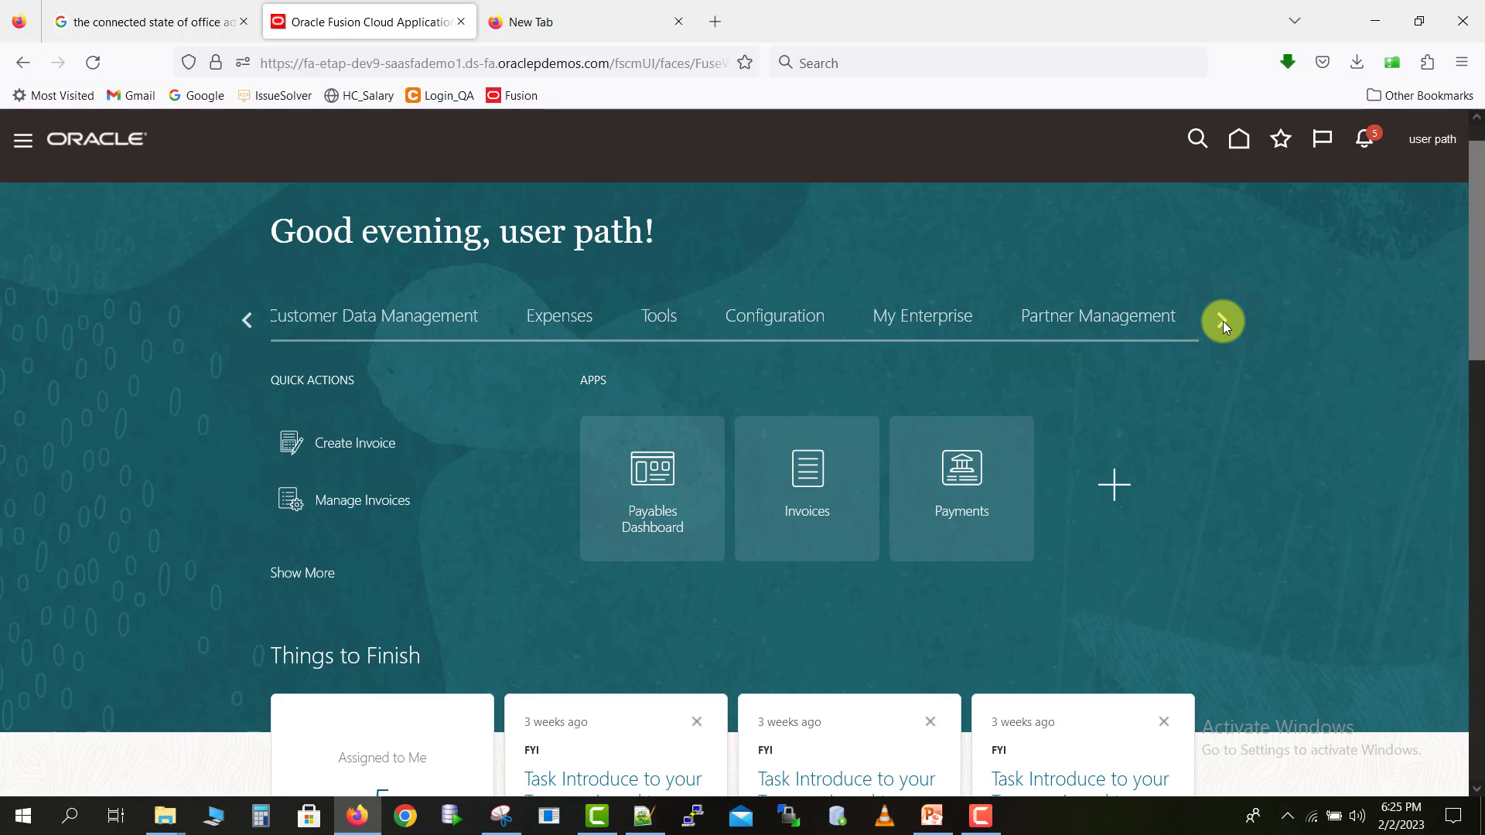
{"action": "left_click", "coordinate": [666, 326]}
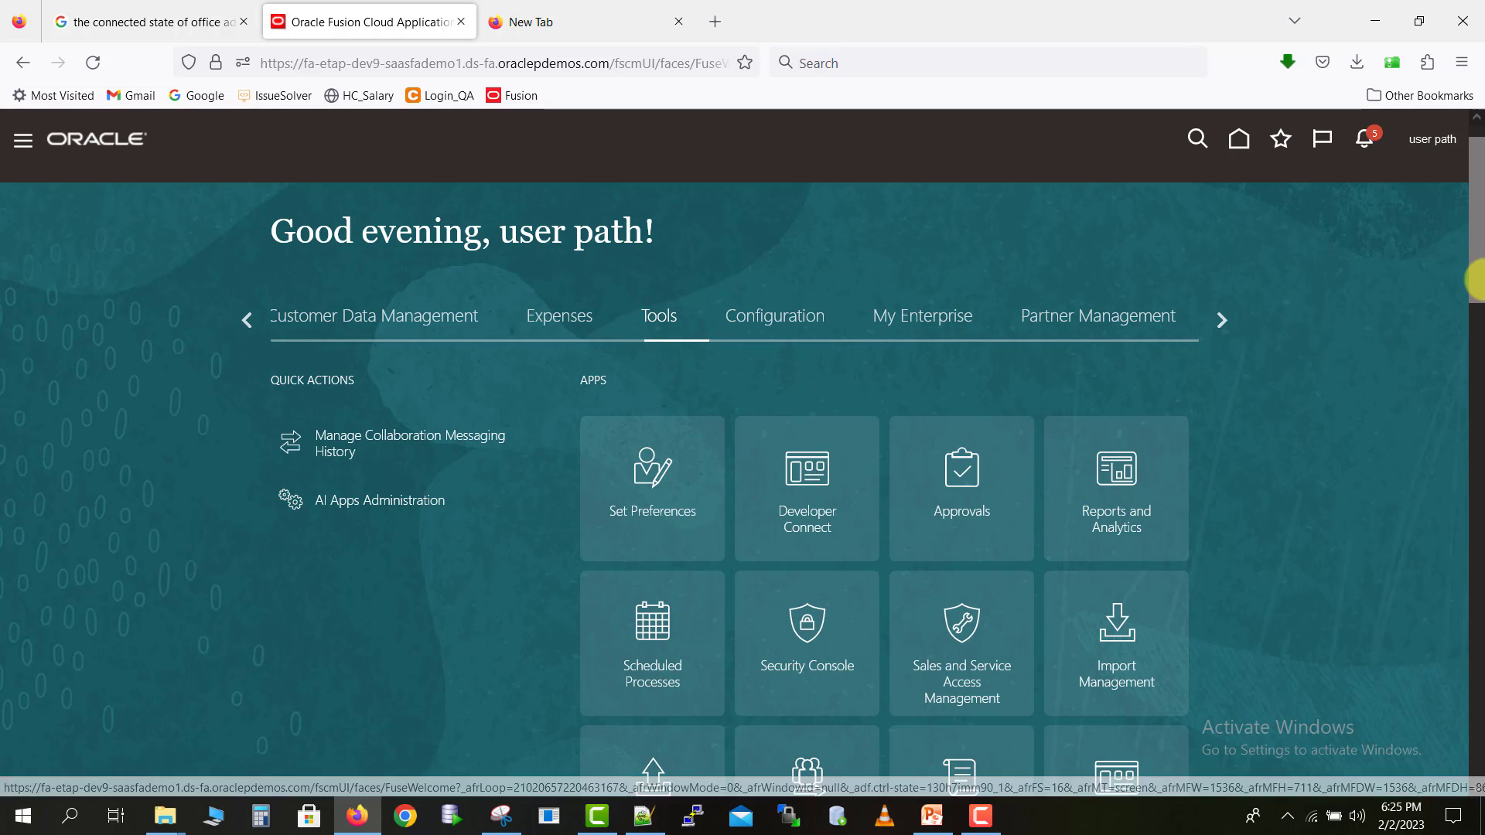
- Open the Apps personalization page from the end of the Tools apps
{"action": "left_click", "coordinate": [1479, 267]}
{"action": "left_click_drag", "start_coordinate": [1479, 267], "coordinate": [1474, 335]}
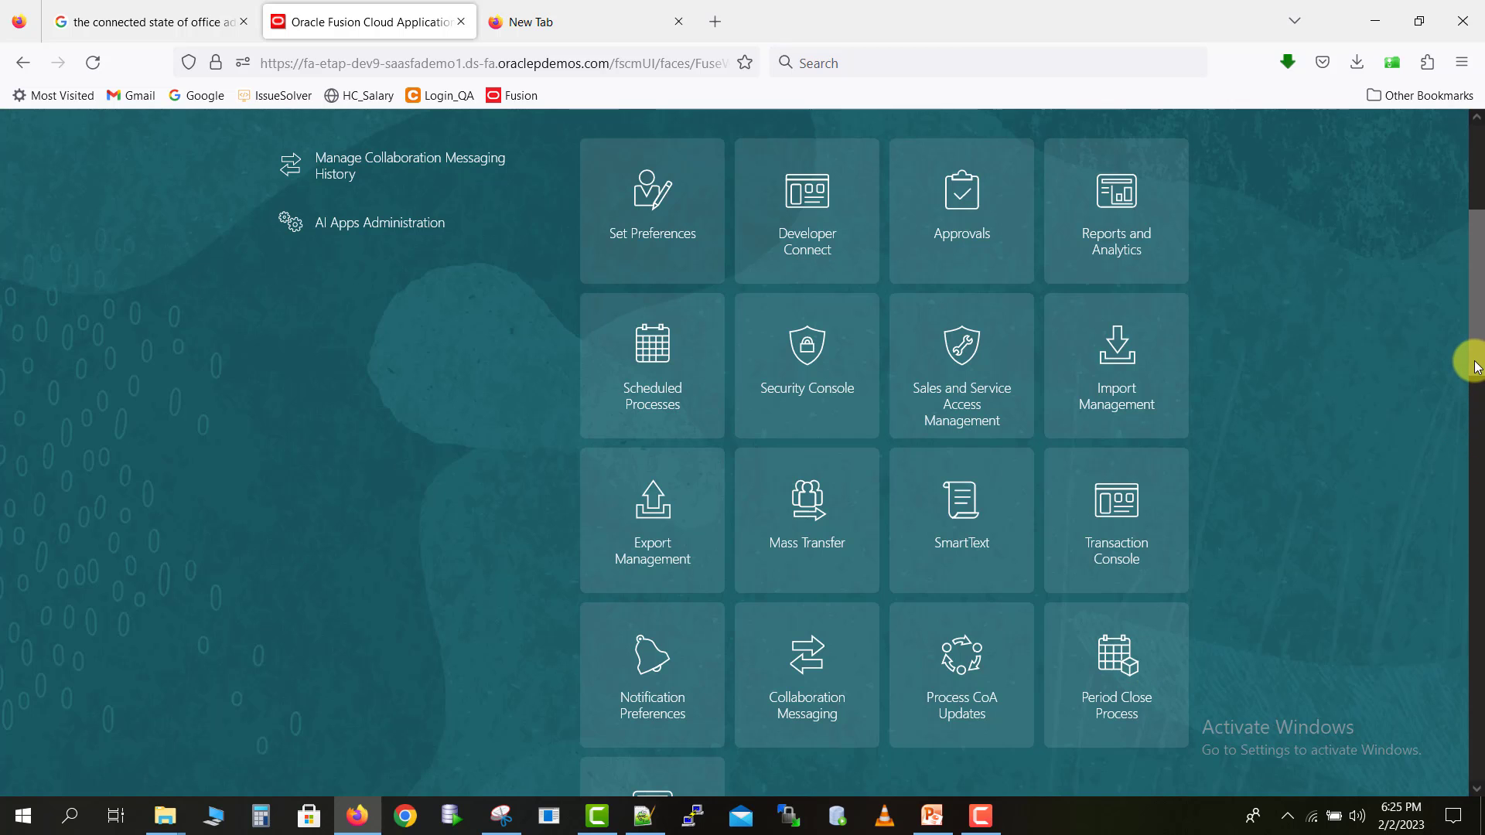
{"action": "left_click_drag", "start_coordinate": [1475, 360], "coordinate": [1476, 405]}
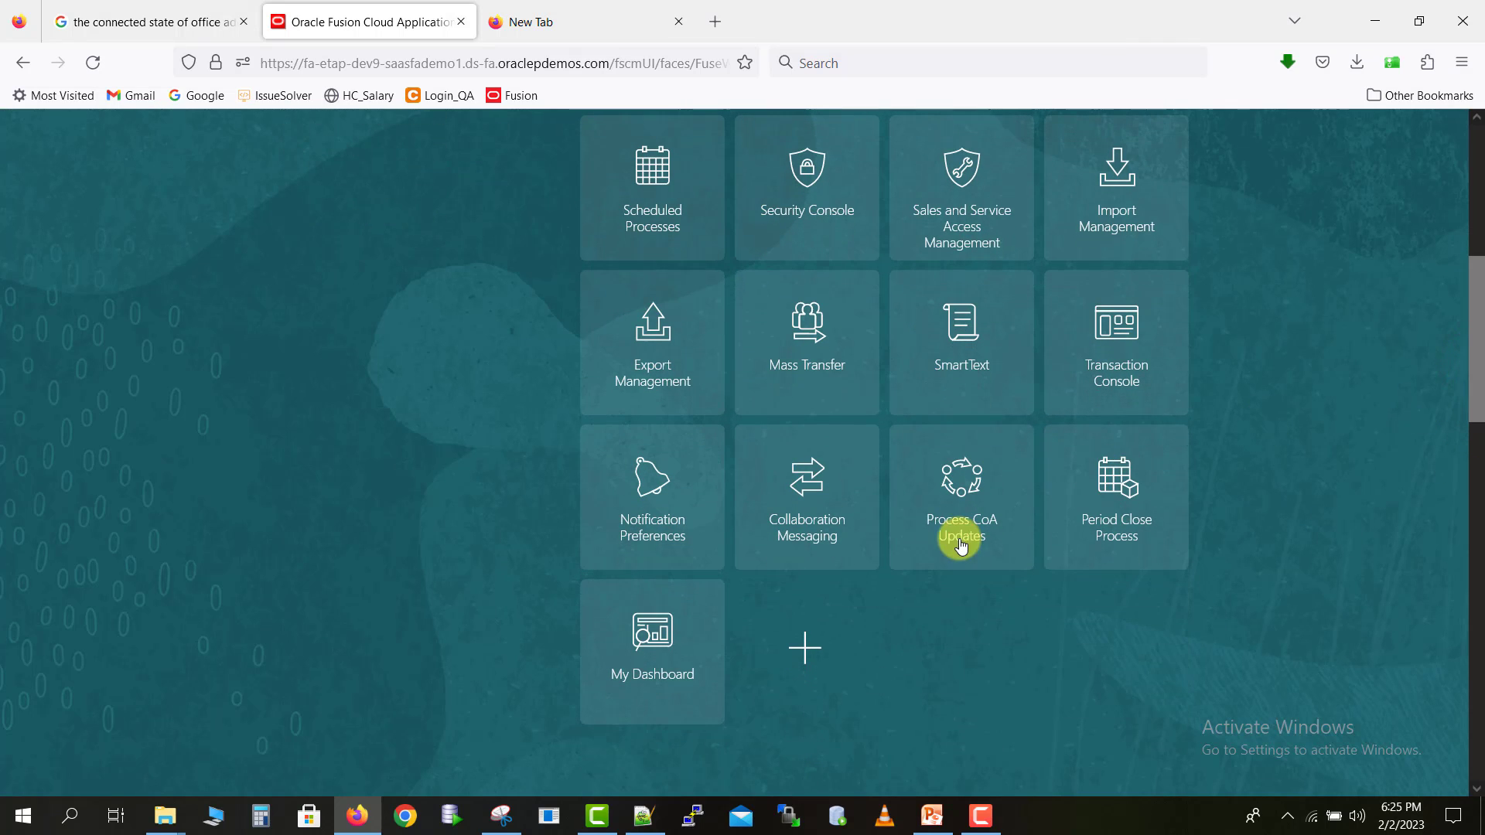
{"action": "left_click", "coordinate": [804, 652]}
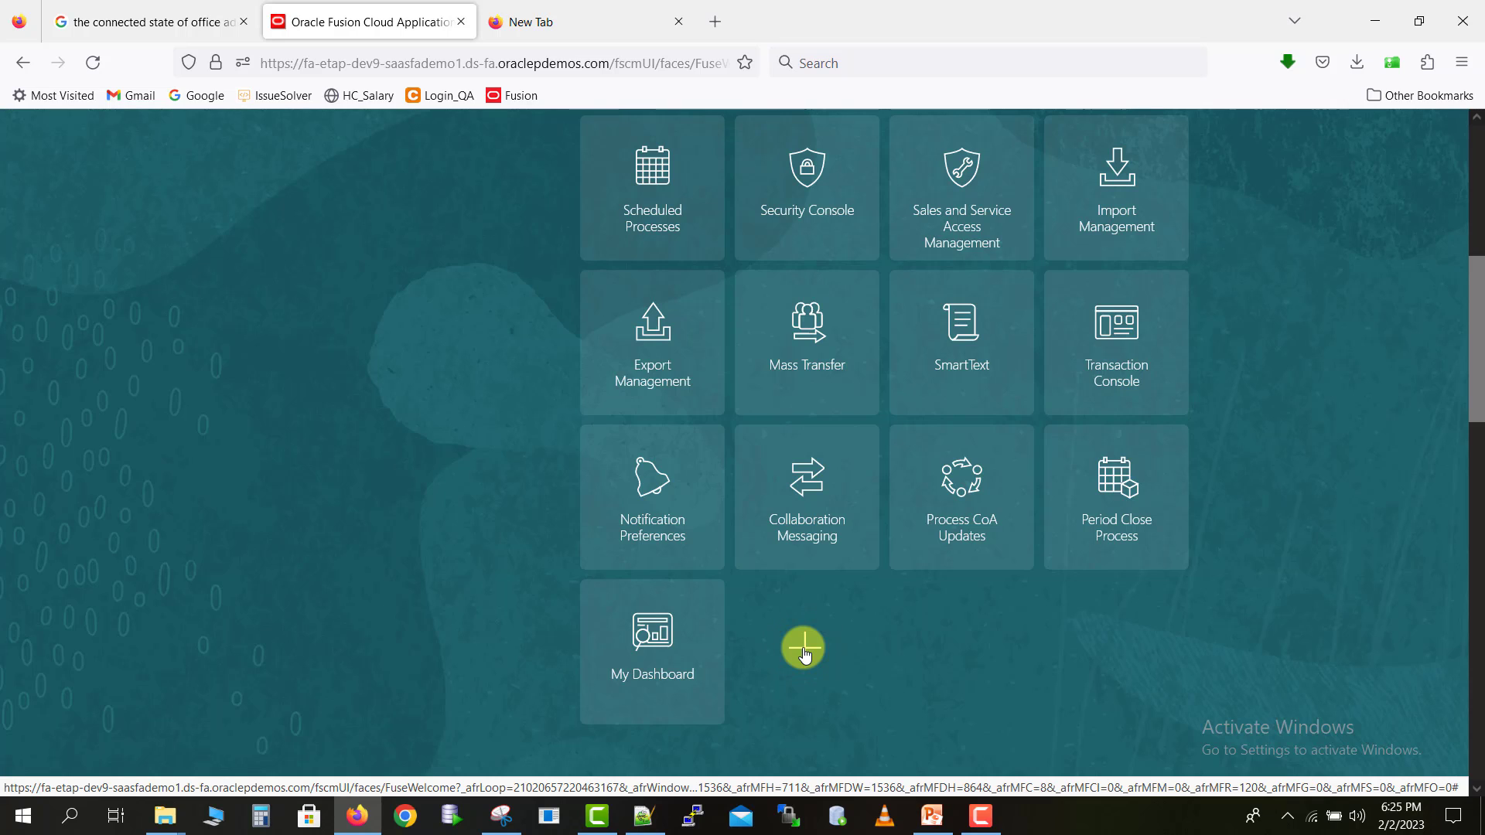
{"action": "left_click", "coordinate": [804, 652]}
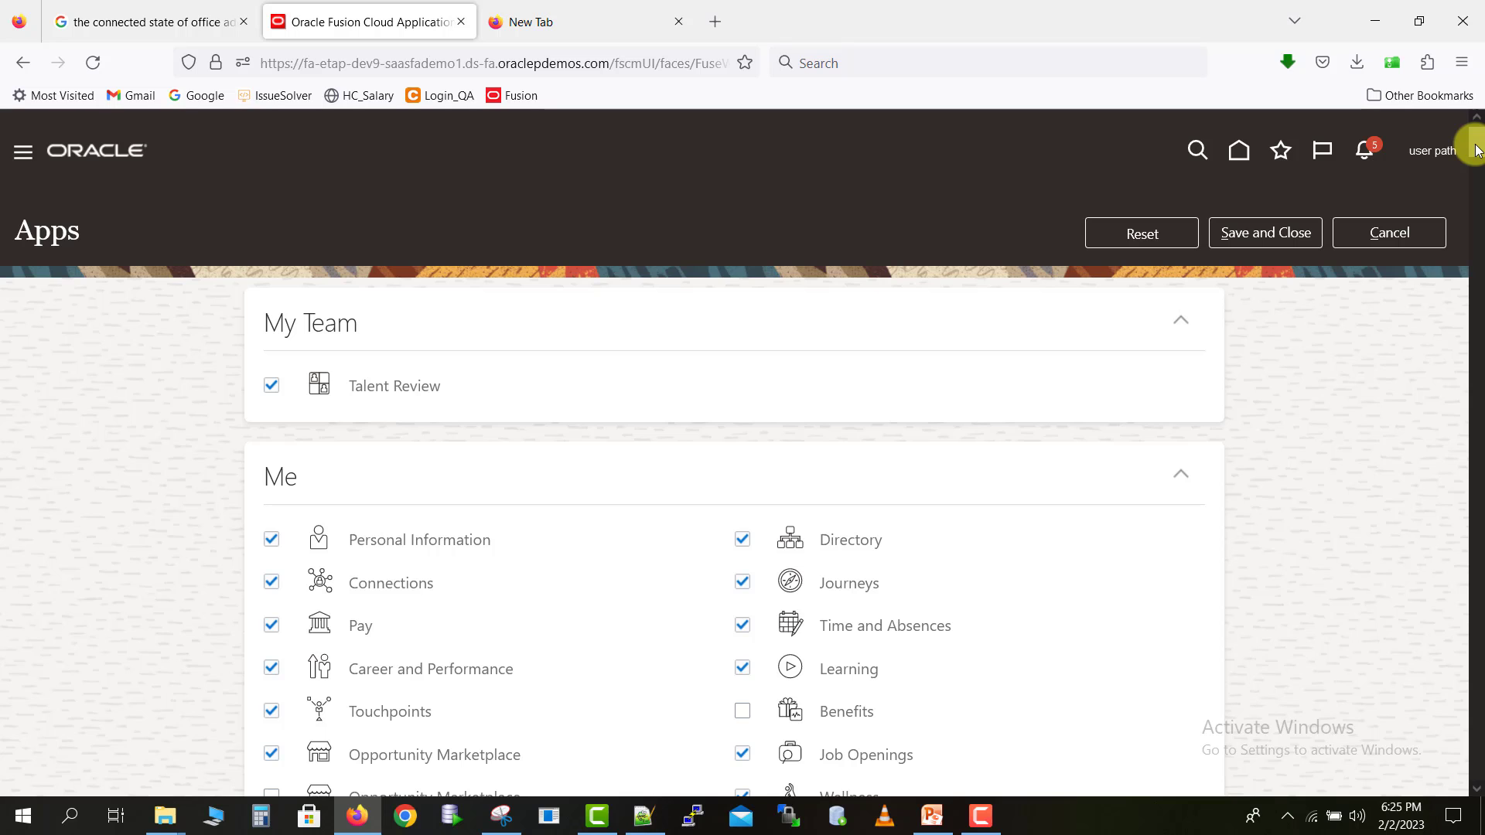
- Examine which apps are offered and enabled in the Tools section, and save and close the Apps page
{"action": "scroll", "coordinate": [1477, 150], "scroll_direction": "down", "scroll_amount": 10}
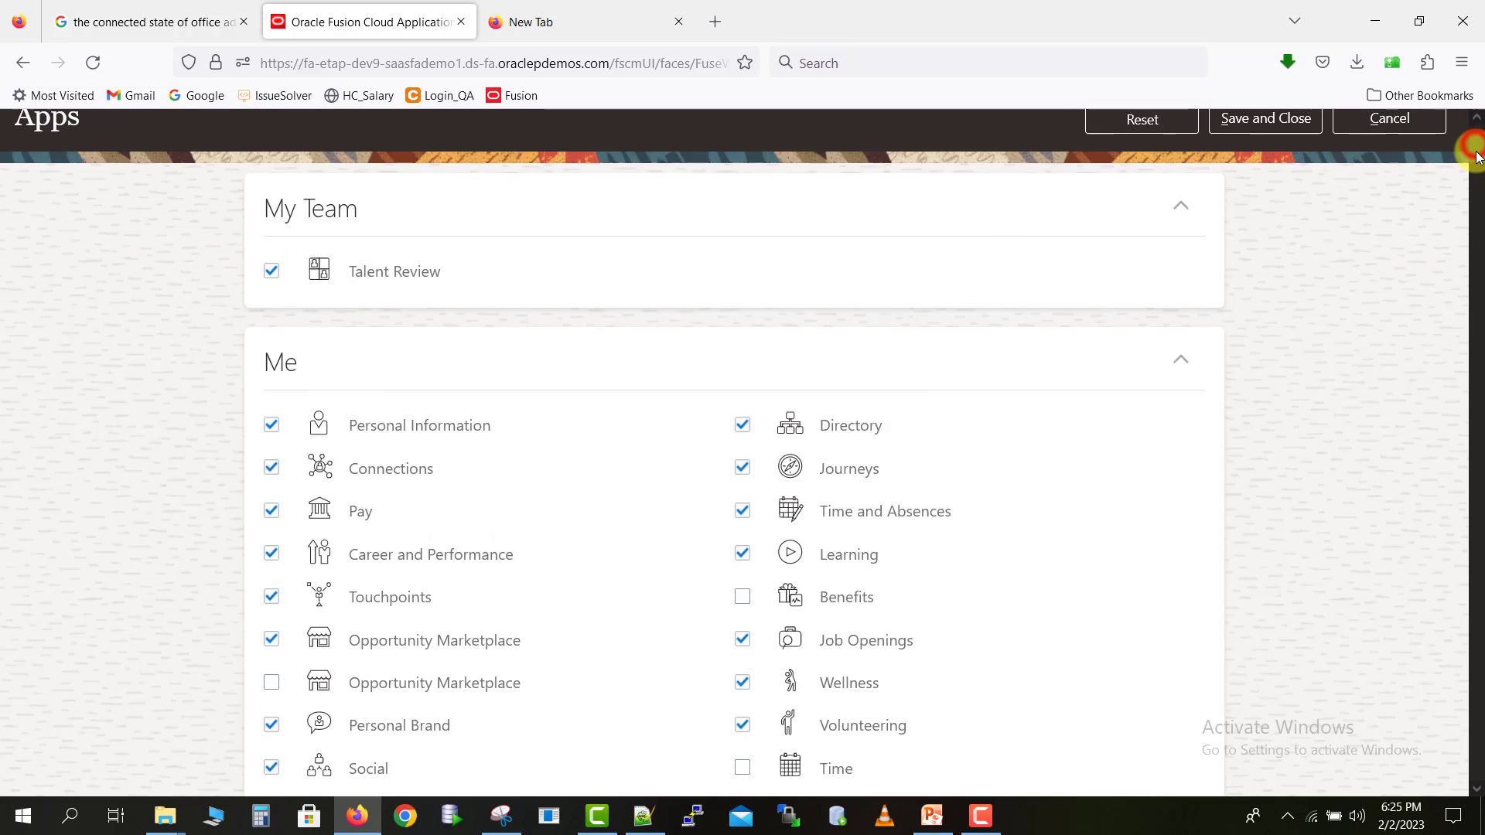
{"action": "scroll", "coordinate": [1477, 205], "scroll_direction": "down", "scroll_amount": 20}
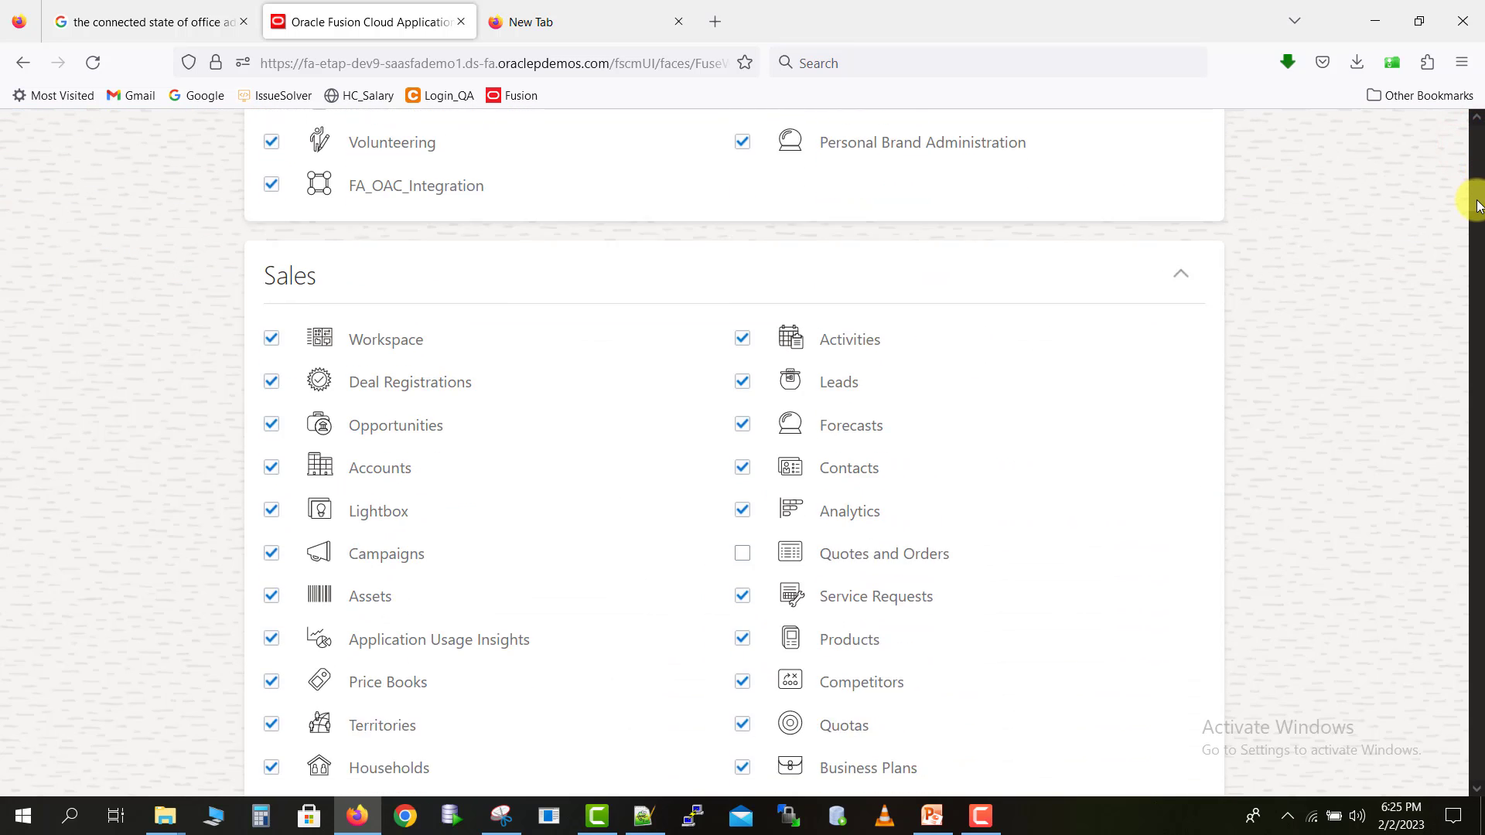
{"action": "scroll", "coordinate": [1479, 400], "scroll_direction": "down", "scroll_amount": 6}
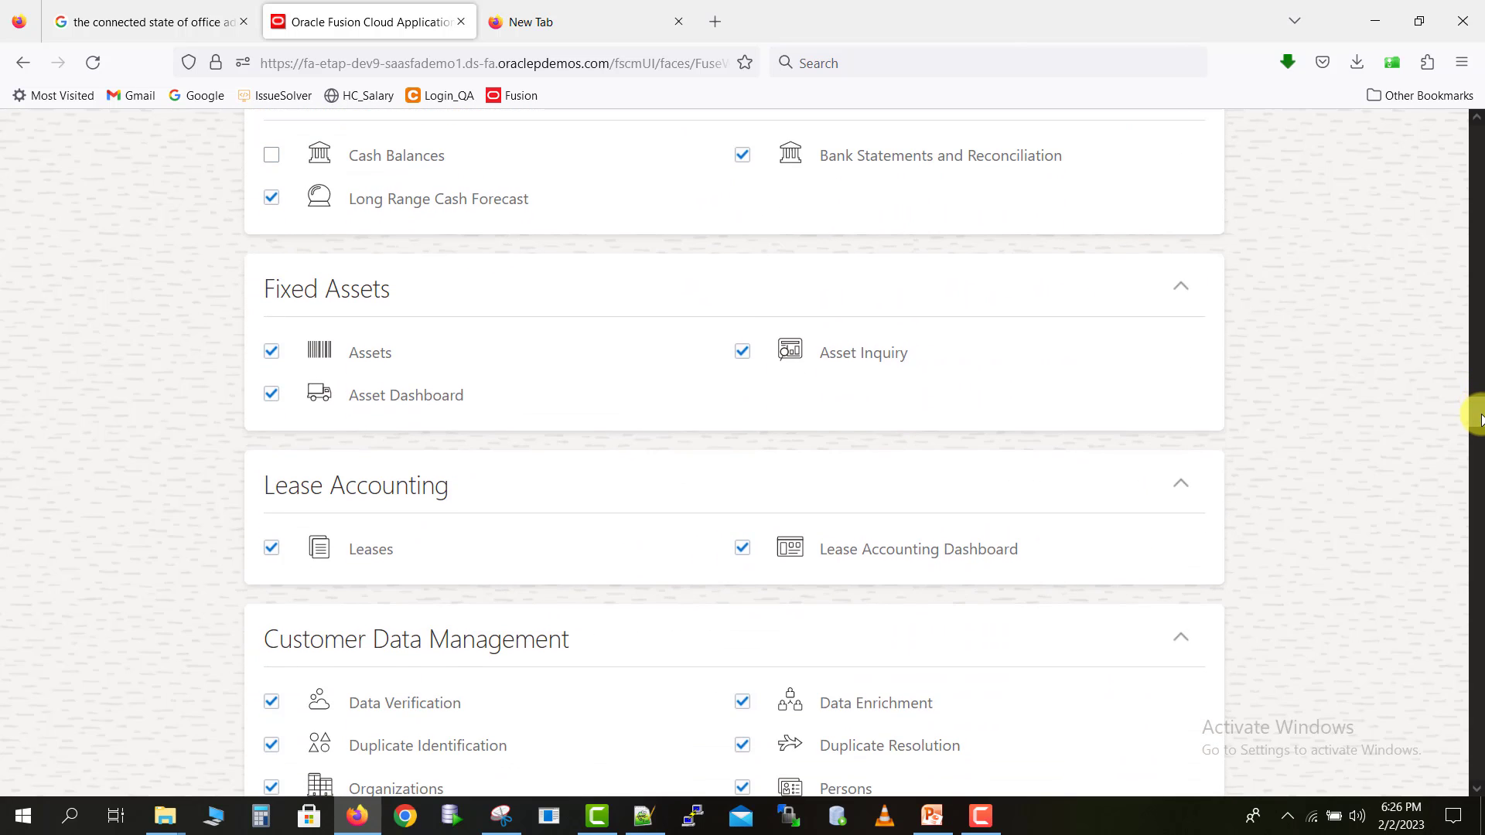
{"action": "scroll", "coordinate": [1478, 418], "scroll_direction": "down", "scroll_amount": 10}
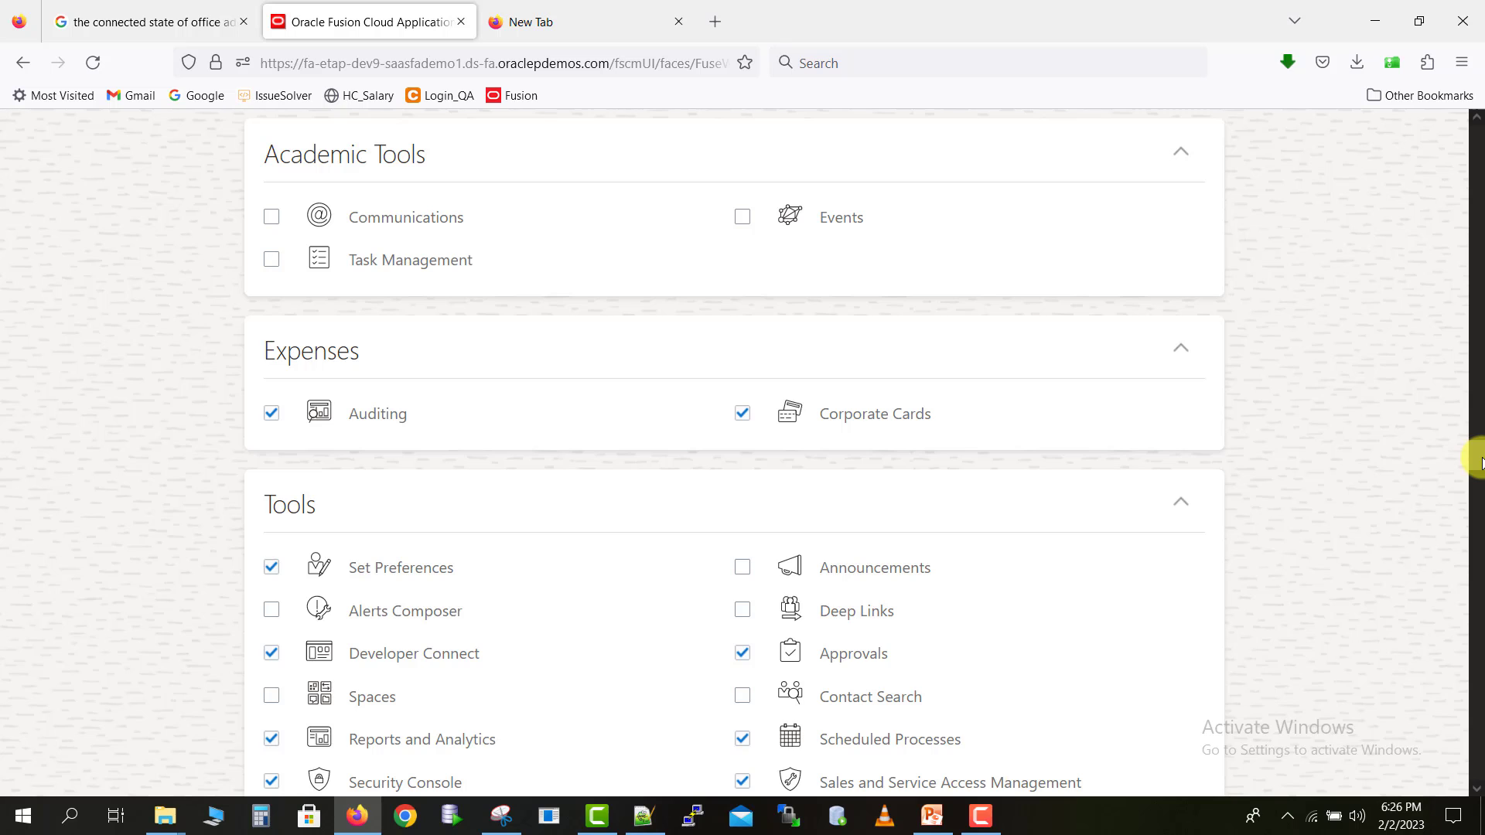
{"action": "scroll", "coordinate": [1478, 464], "scroll_direction": "down", "scroll_amount": 5}
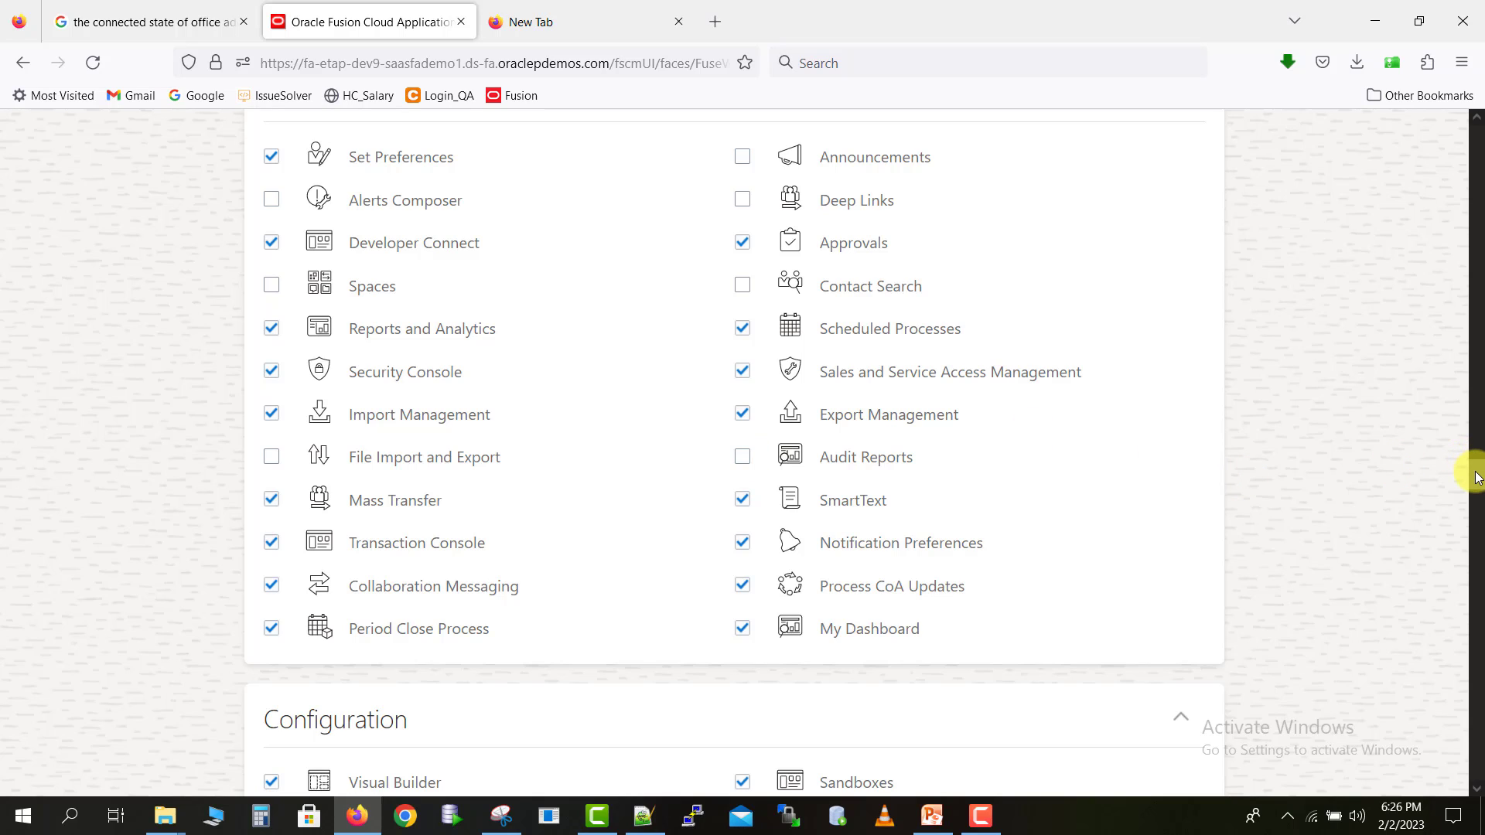
{"action": "left_click_drag", "start_coordinate": [1477, 477], "coordinate": [1259, 271]}
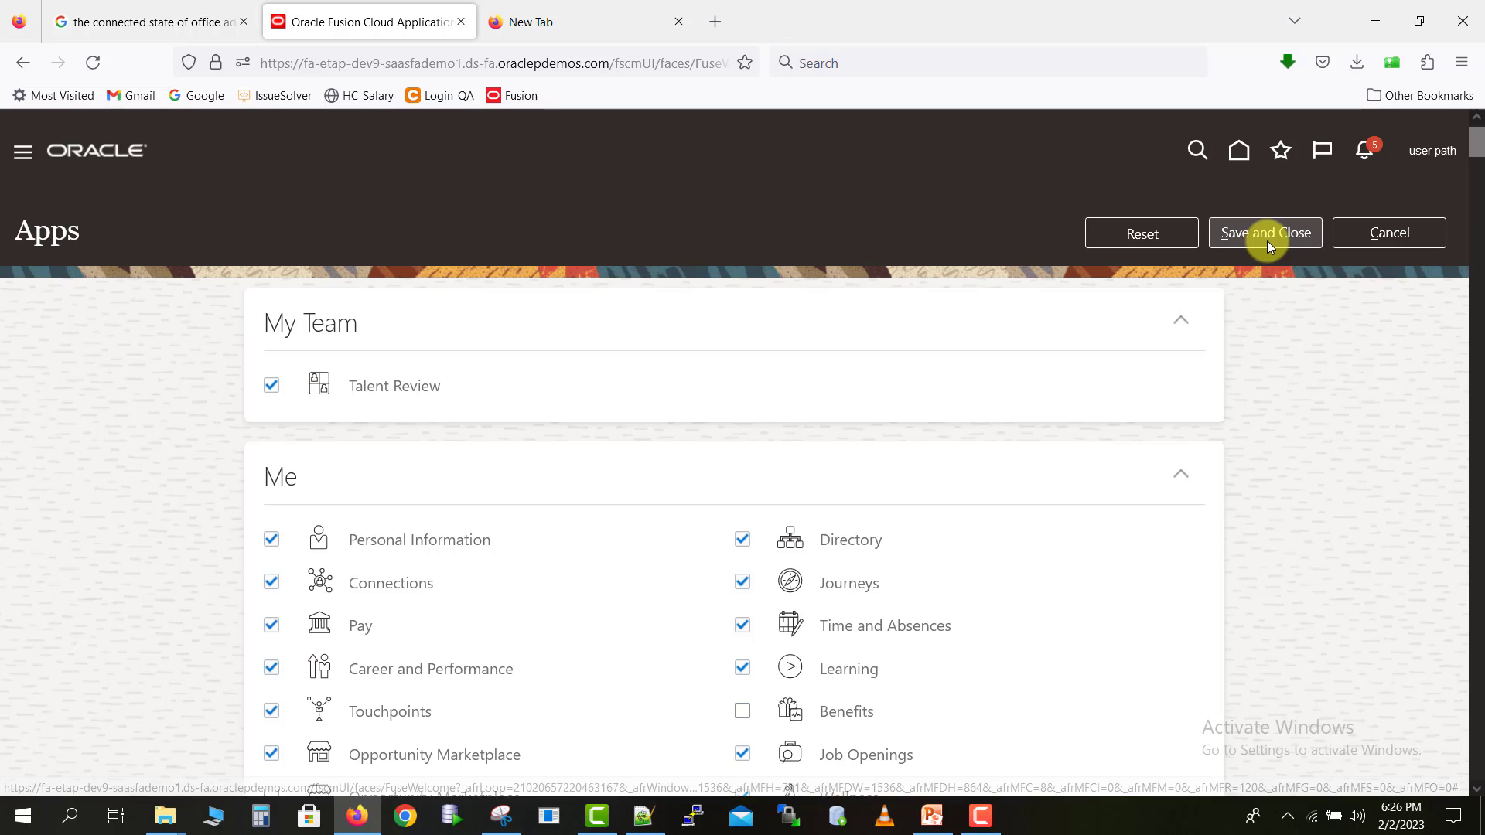
{"action": "left_click", "coordinate": [1268, 241]}
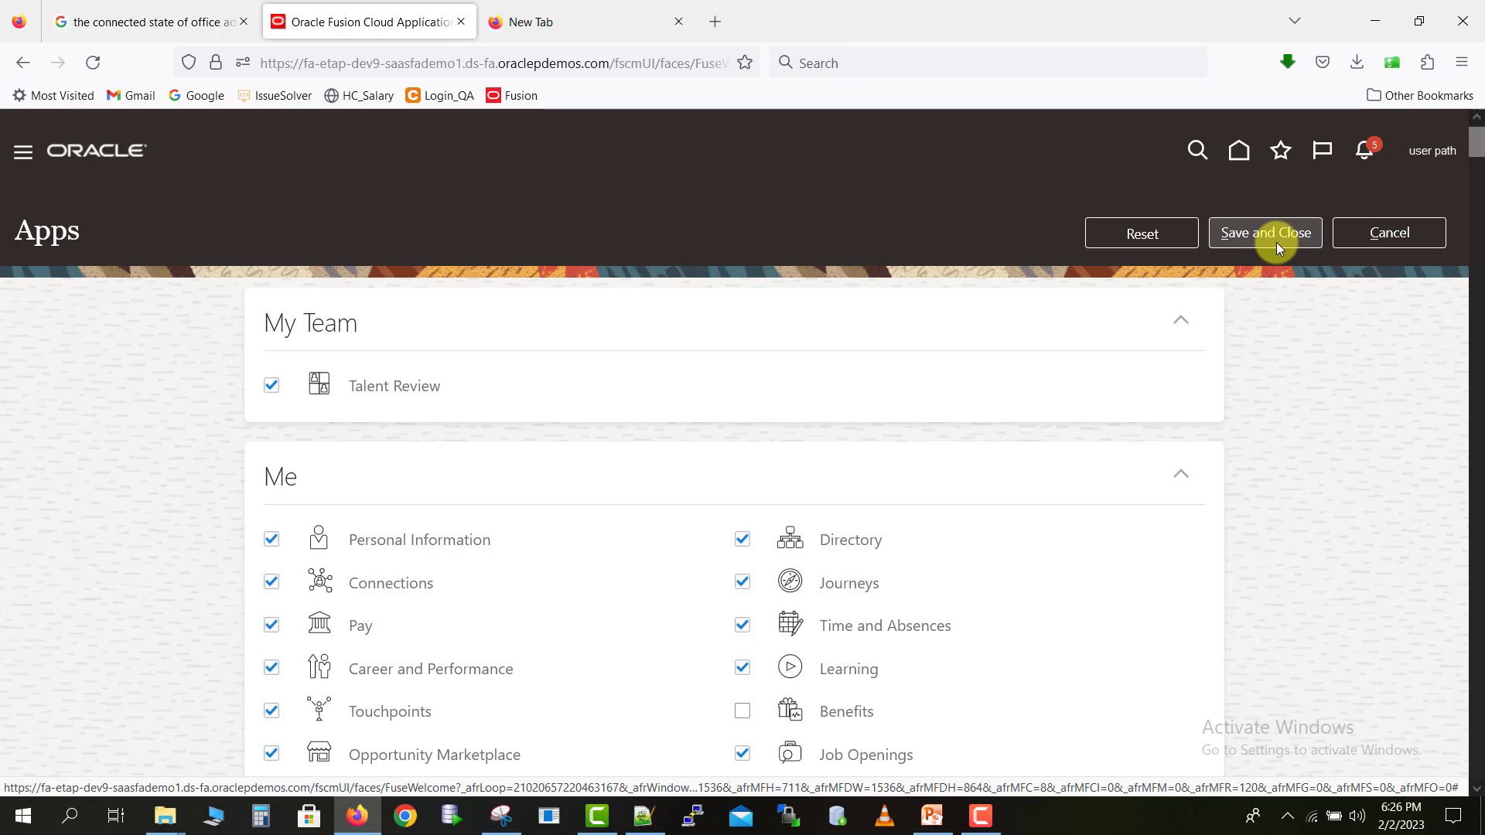
{"action": "left_click", "coordinate": [1264, 221]}
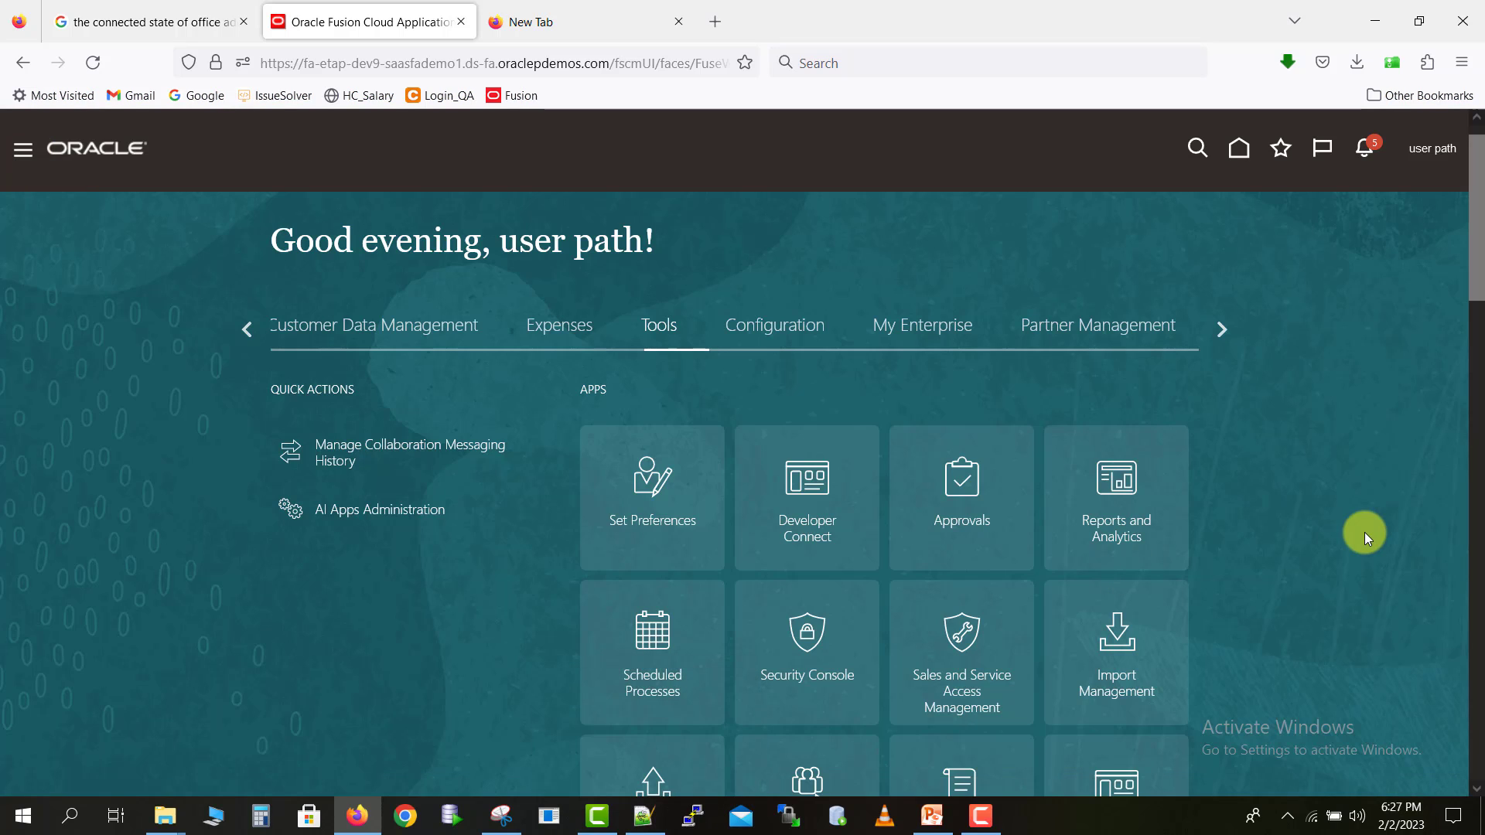
- Switch to Notepad++ and add the note "2. Activate the Plug in by assigning the role." followed by a blank line
{"action": "left_click", "coordinate": [643, 819]}
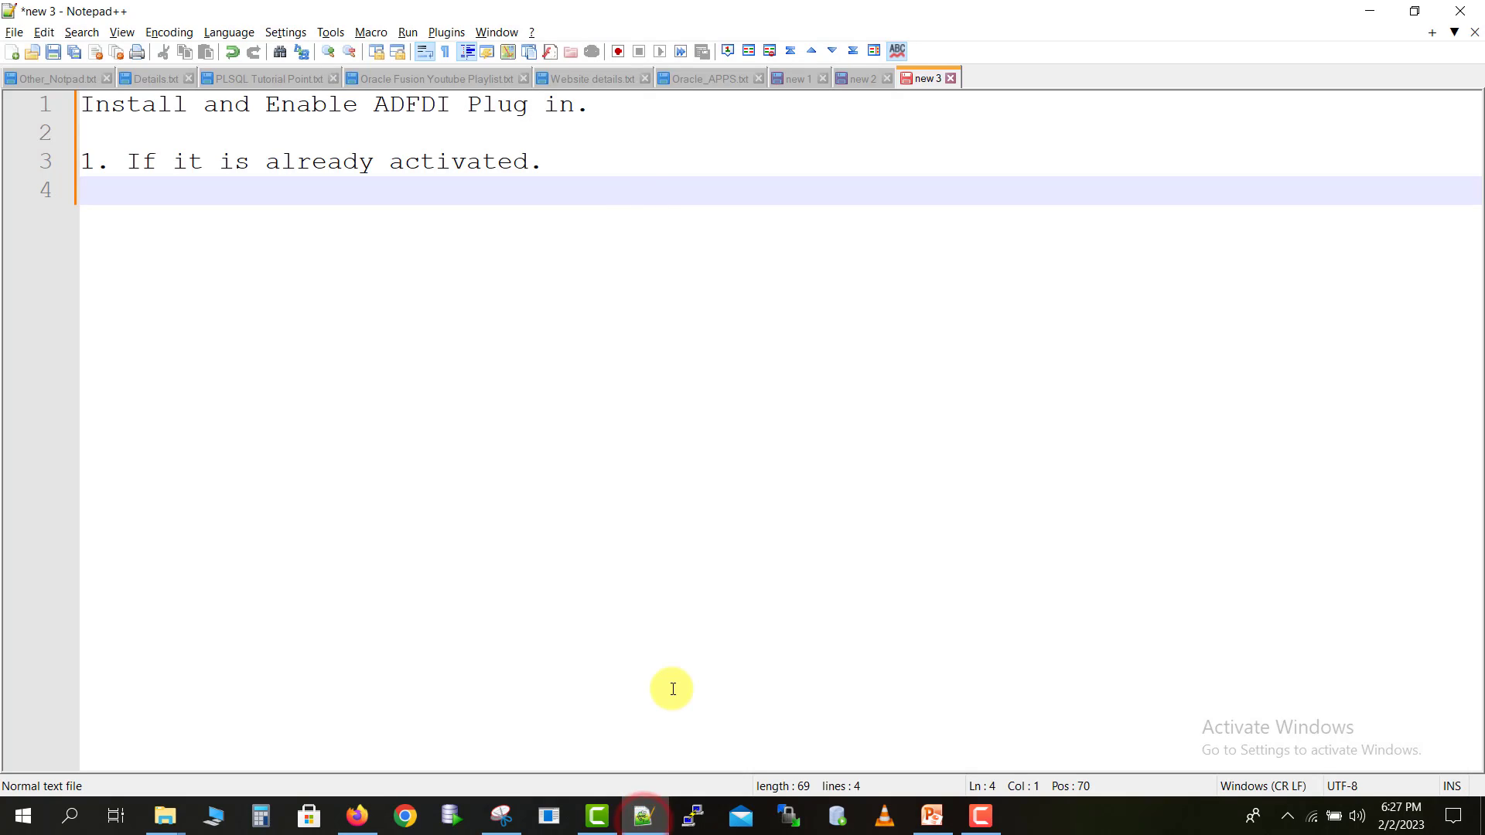
{"action": "key", "text": "Return"}
{"action": "type", "text": "2. "}
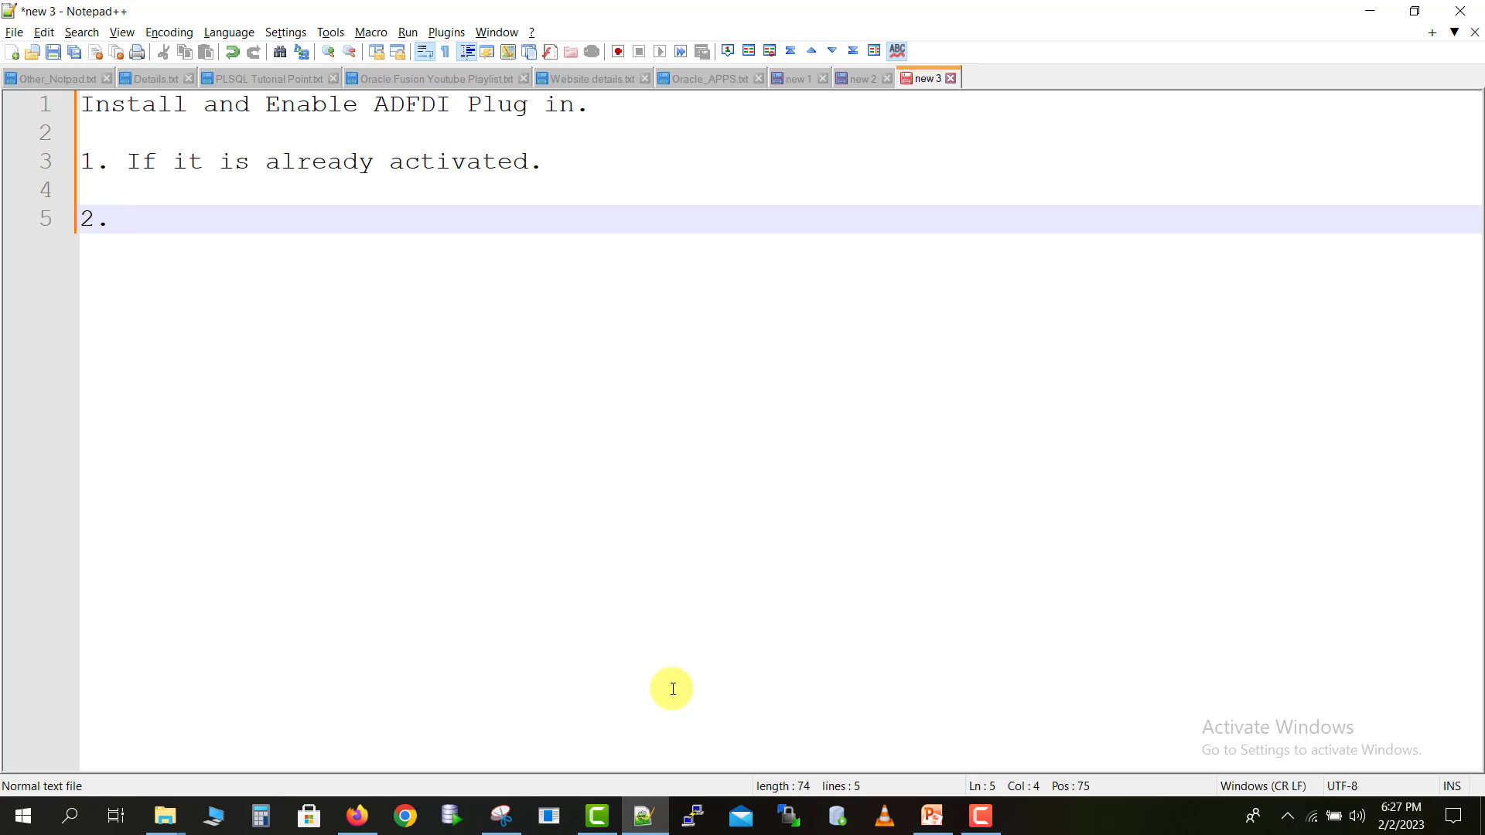
{"action": "type", "text": "A"}
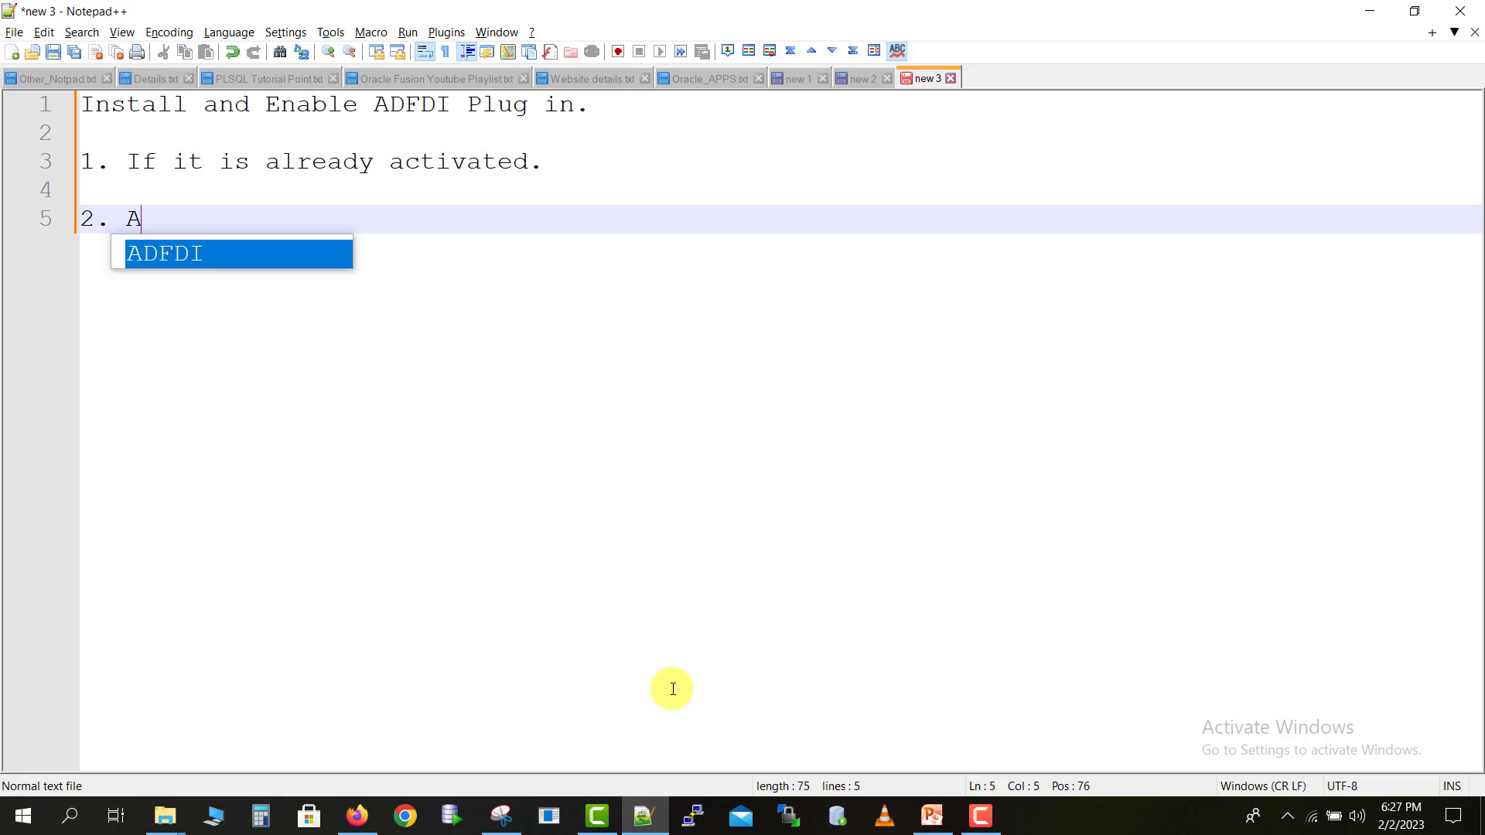
{"action": "type", "text": "ctivate the Pl"}
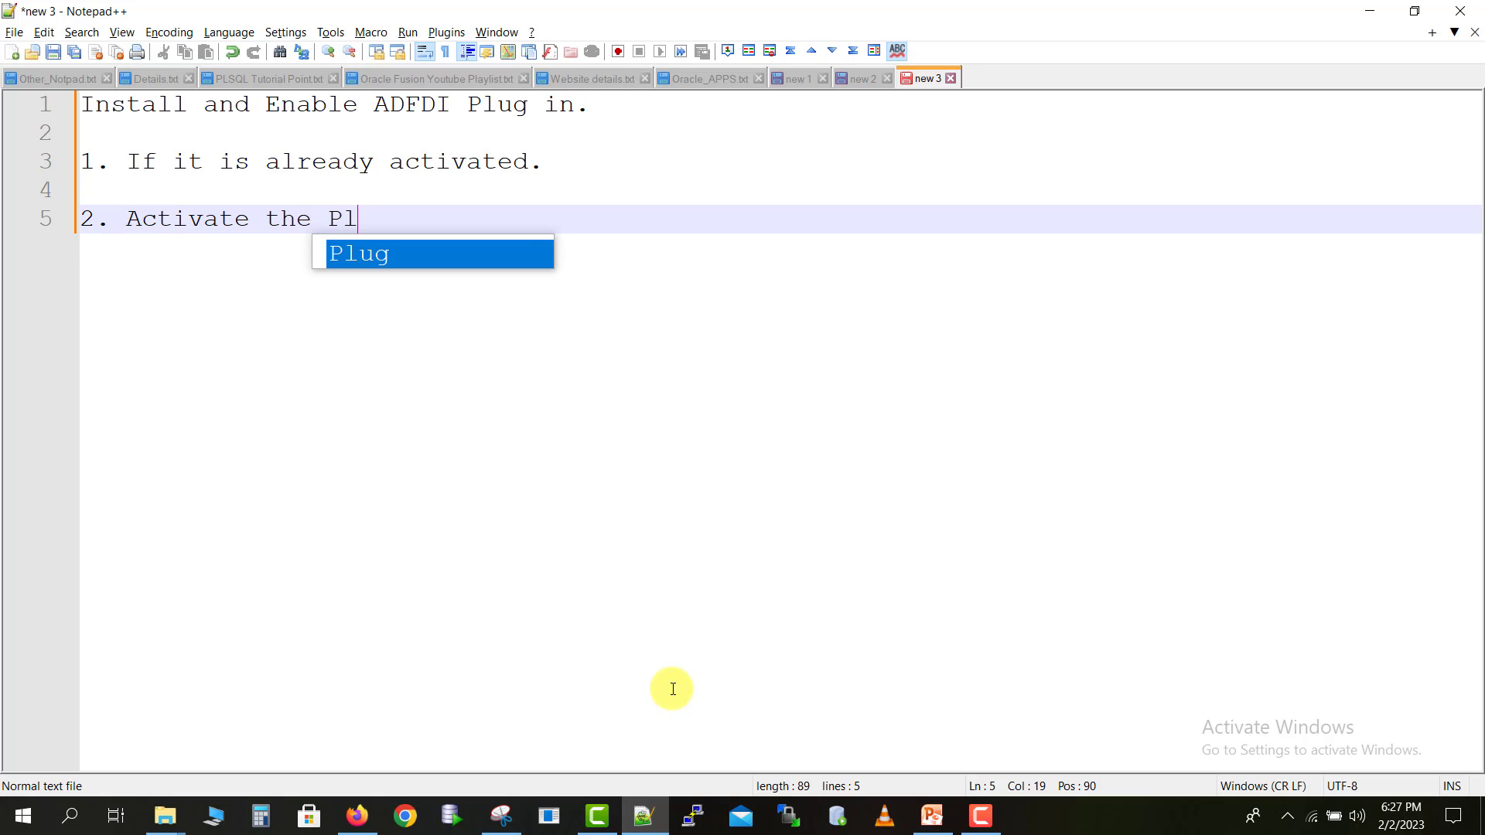
{"action": "type", "text": "ug in by a"}
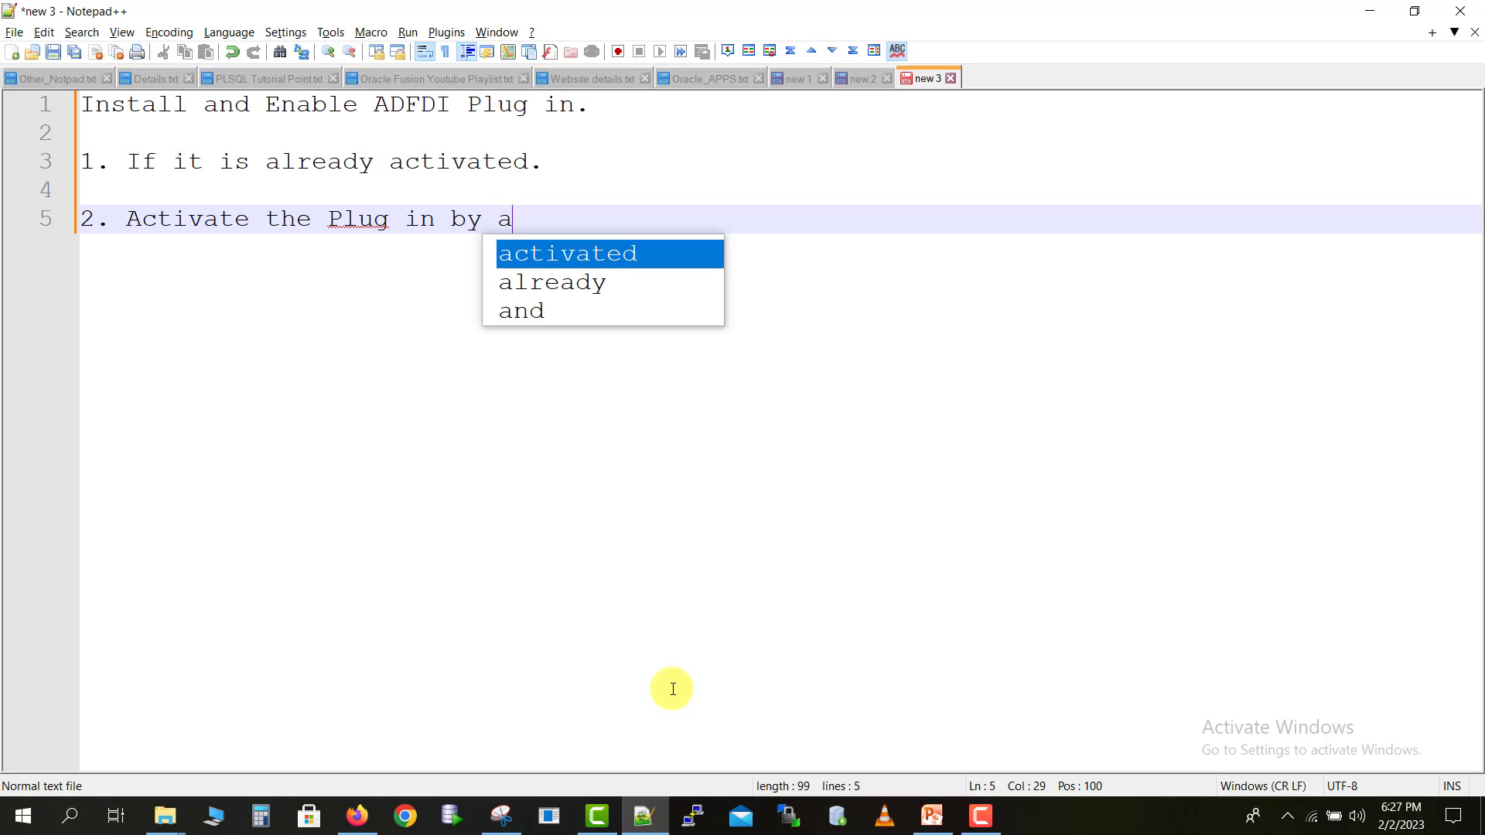
{"action": "type", "text": "ssigning t"}
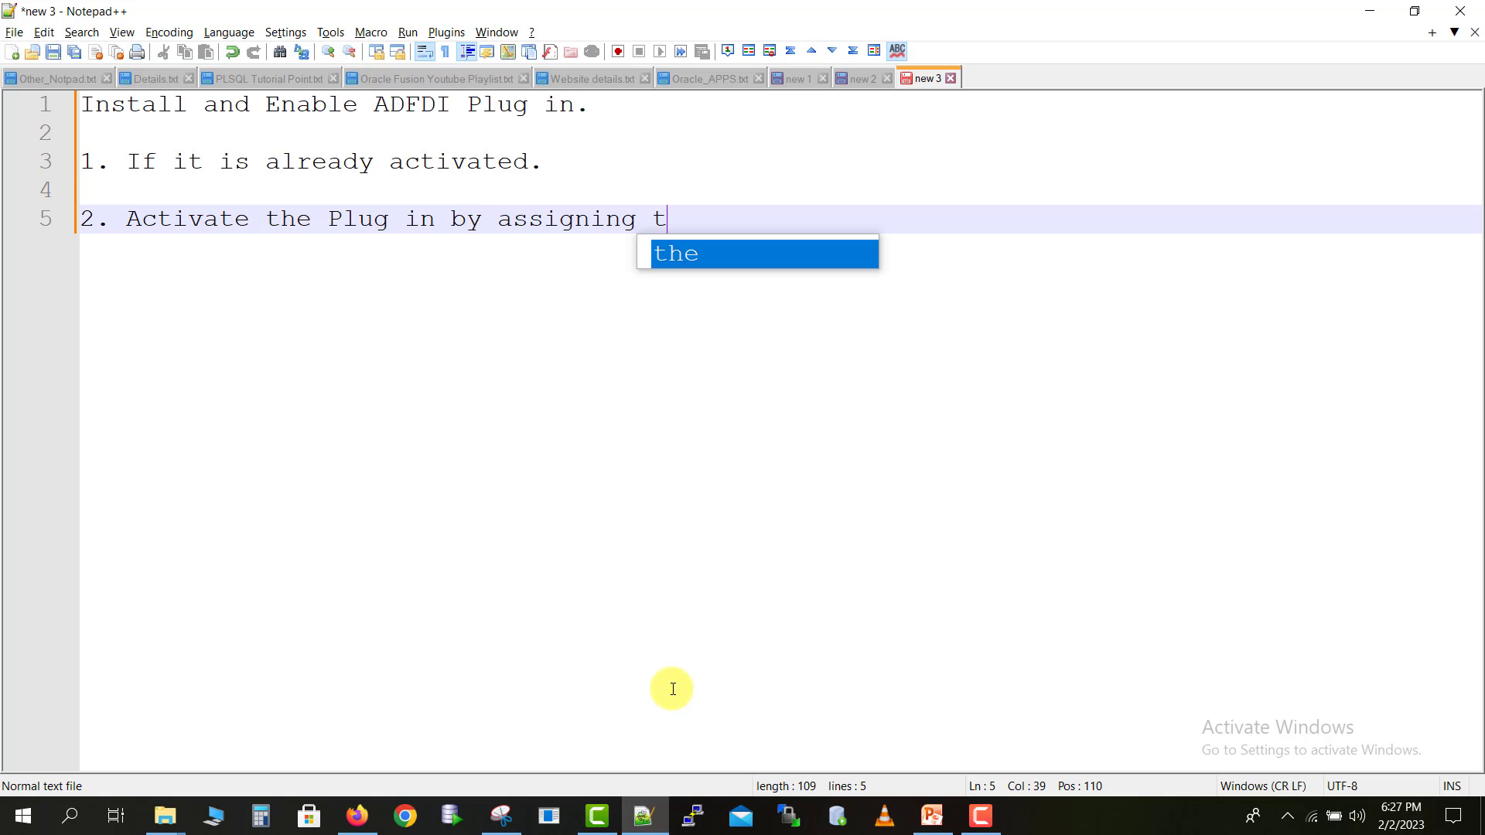
{"action": "type", "text": "he role."}
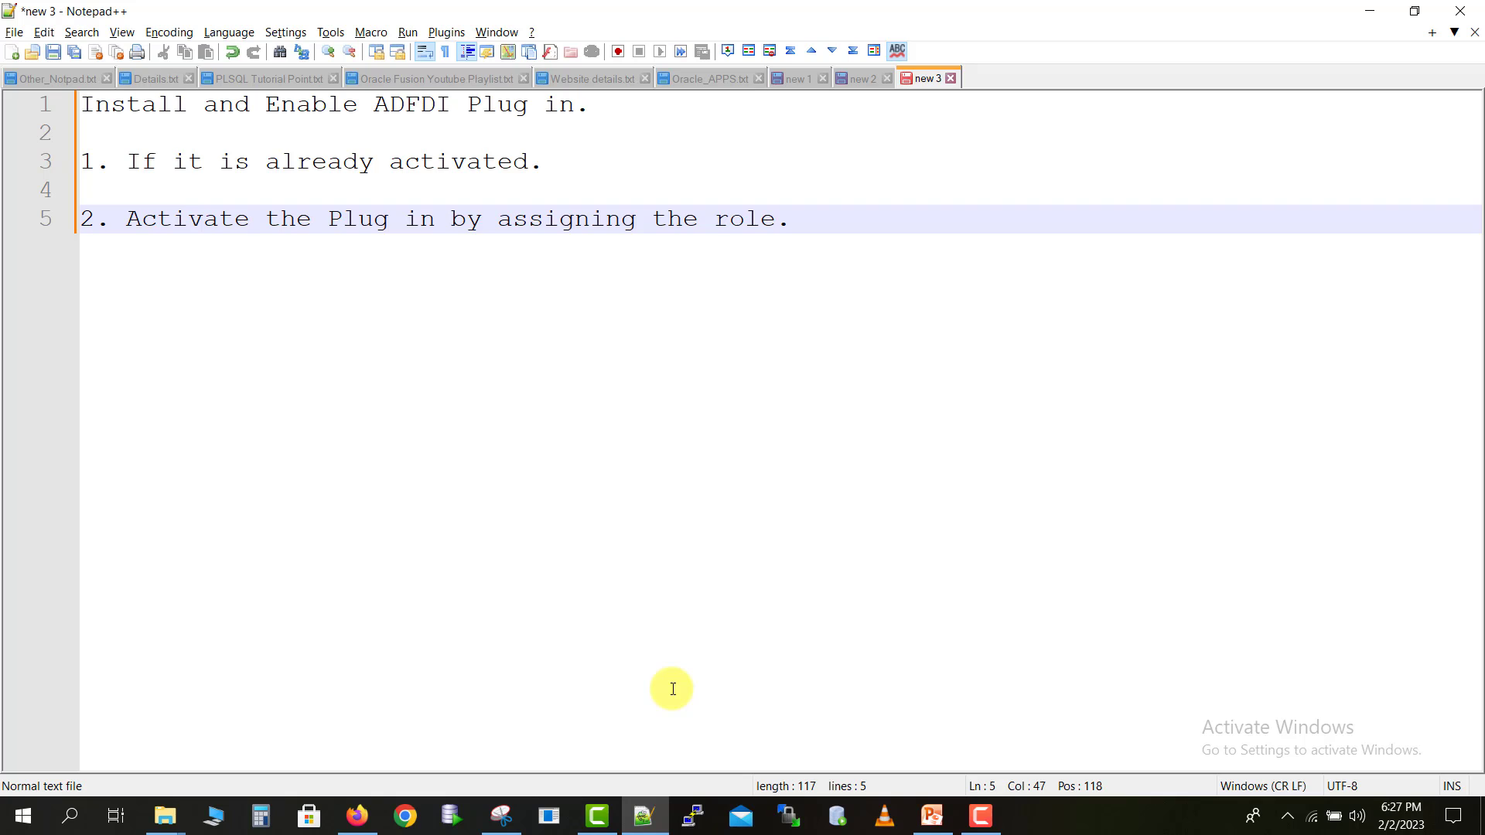
{"action": "key", "text": "Return"}
{"action": "key", "text": "Return"}
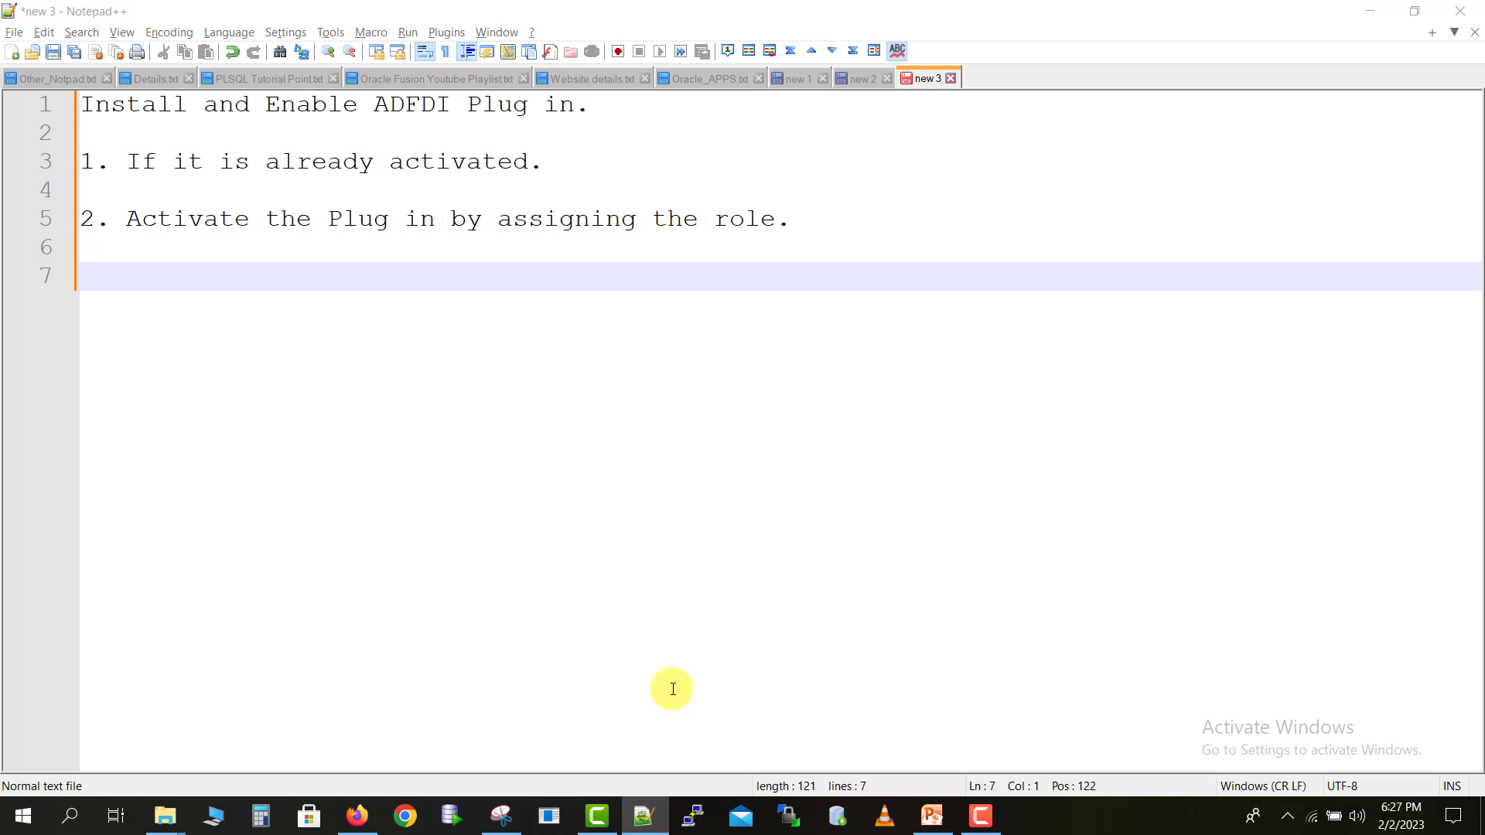
- Switch back to Oracle Fusion in Firefox and open the User Accounts page of the Security Console
{"action": "key", "text": "alt+Tab"}
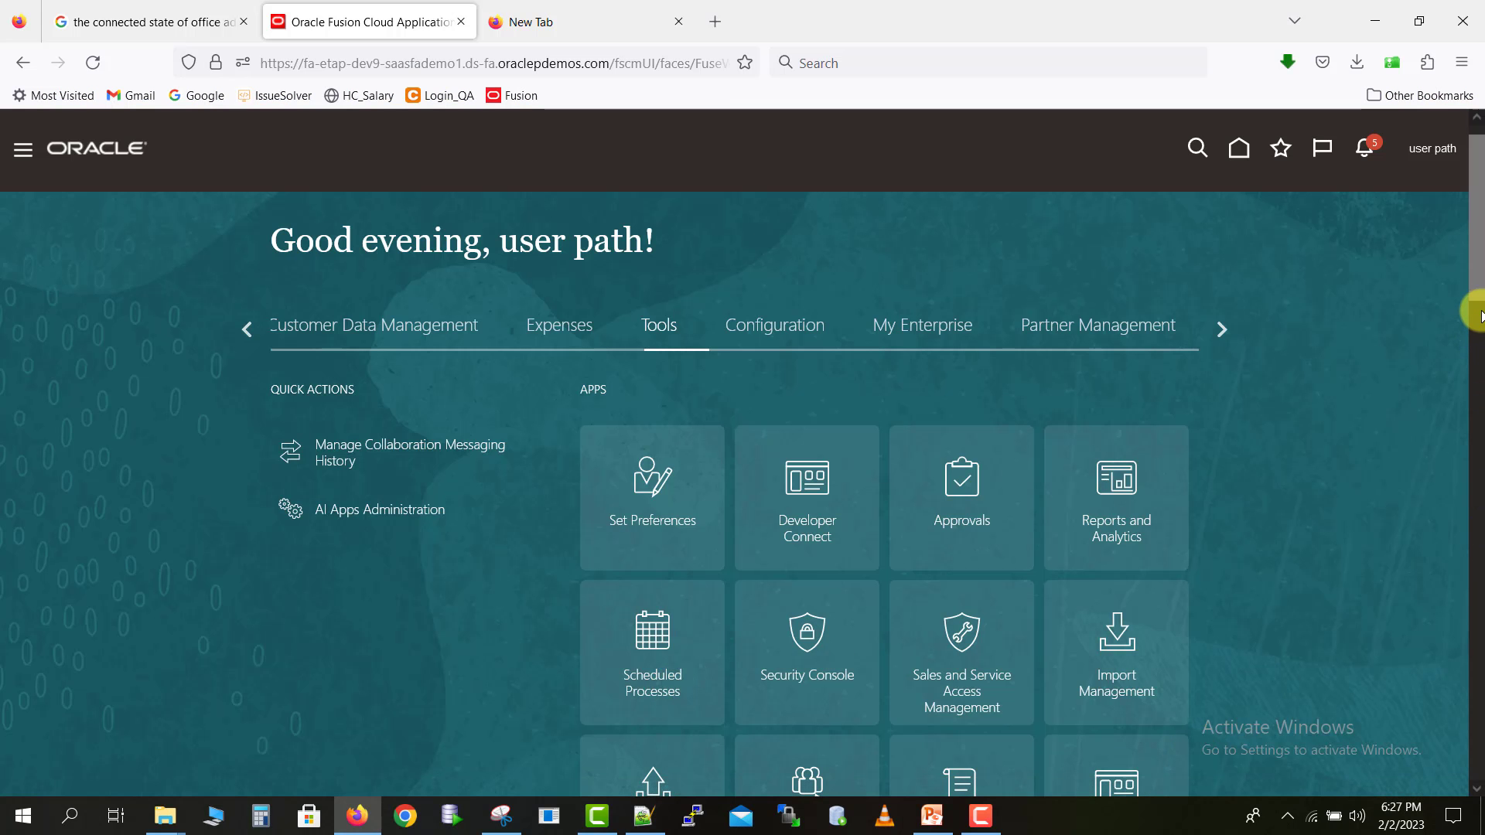
{"action": "left_click_drag", "start_coordinate": [1476, 286], "coordinate": [1480, 387]}
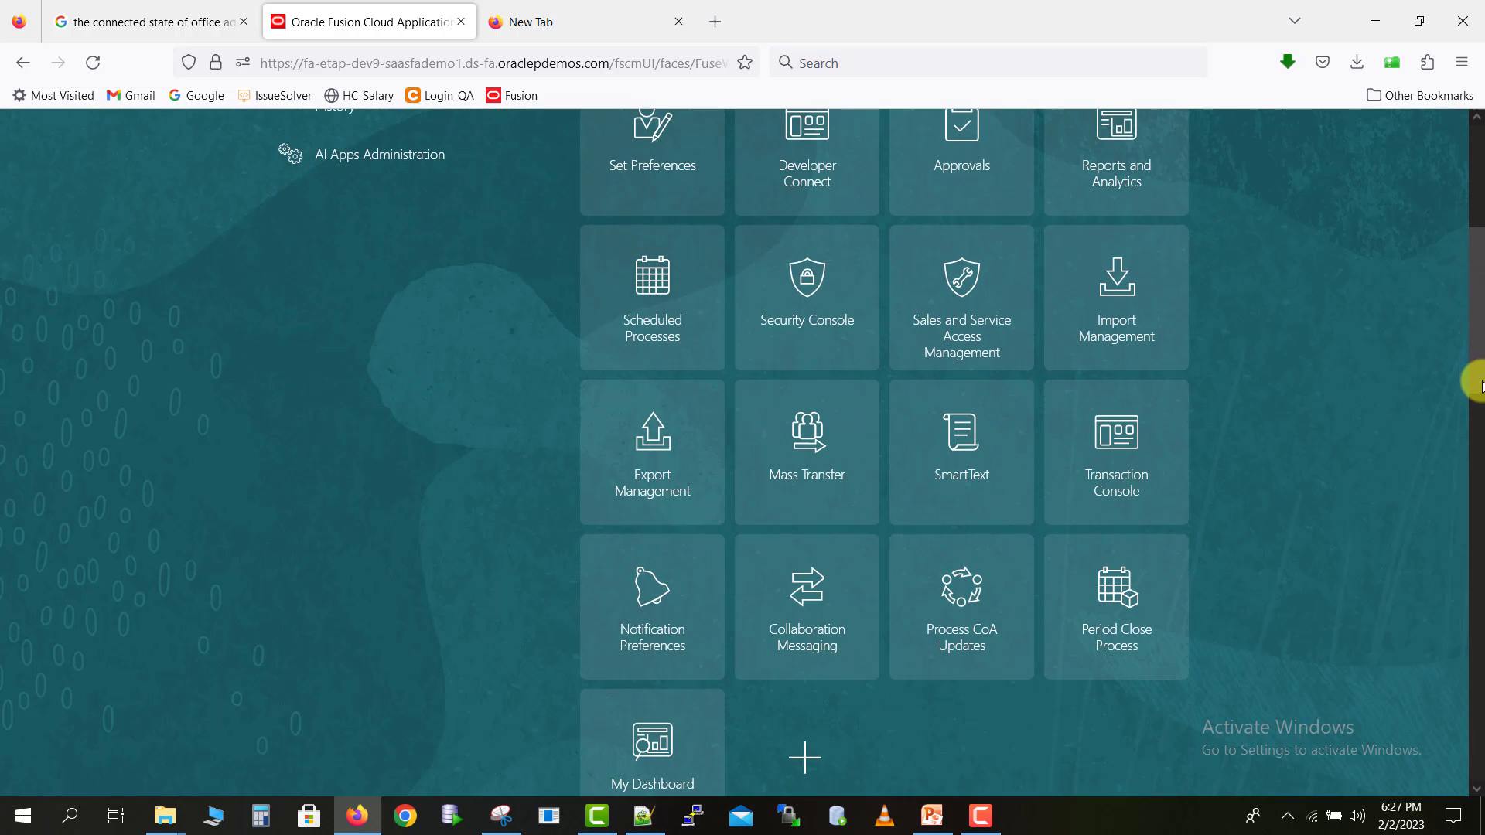
{"action": "left_click_drag", "start_coordinate": [1480, 377], "coordinate": [1480, 337]}
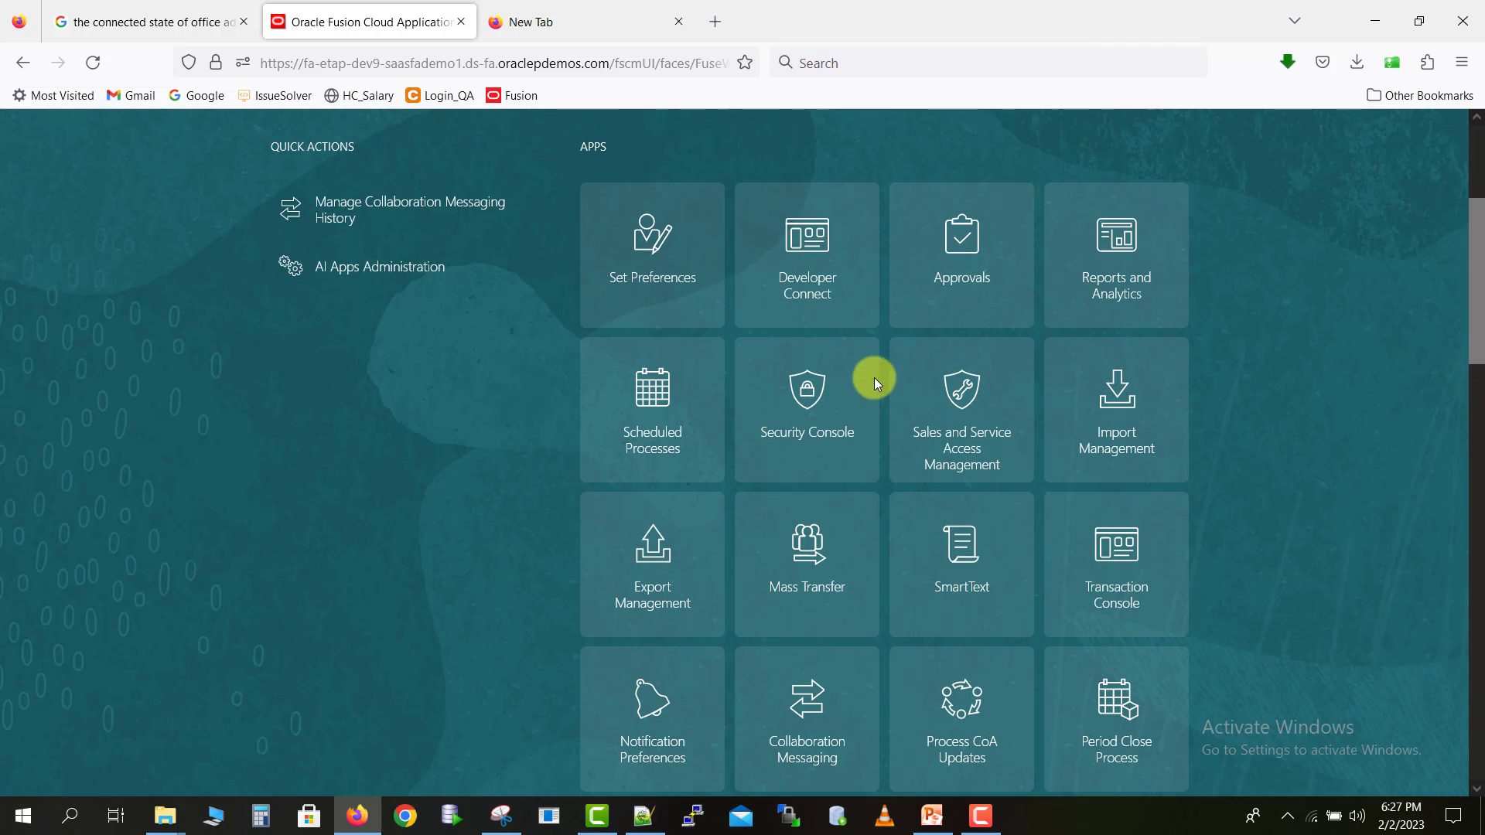
{"action": "left_click", "coordinate": [801, 436]}
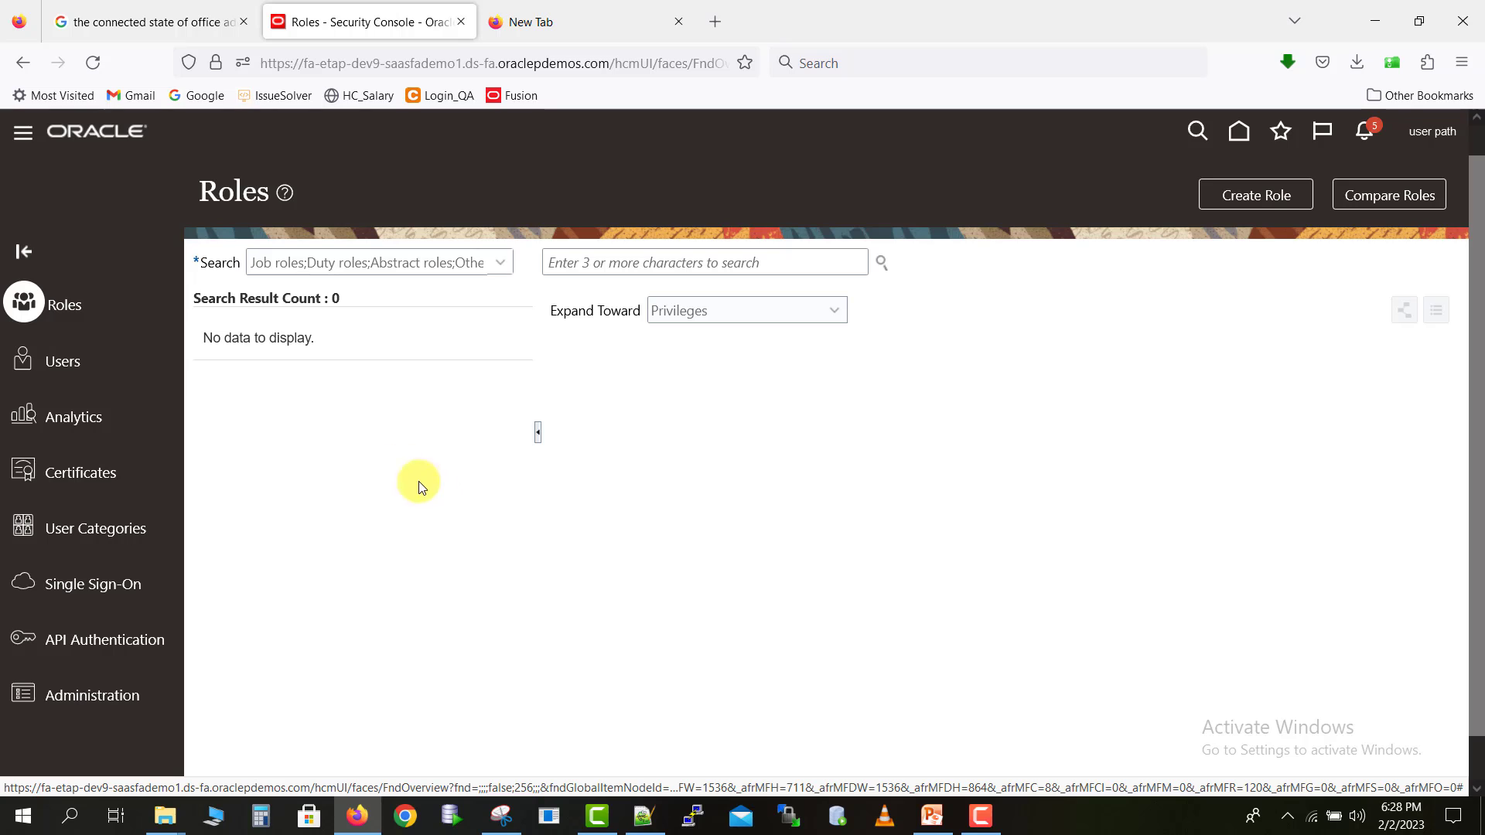
{"action": "left_click", "coordinate": [72, 364]}
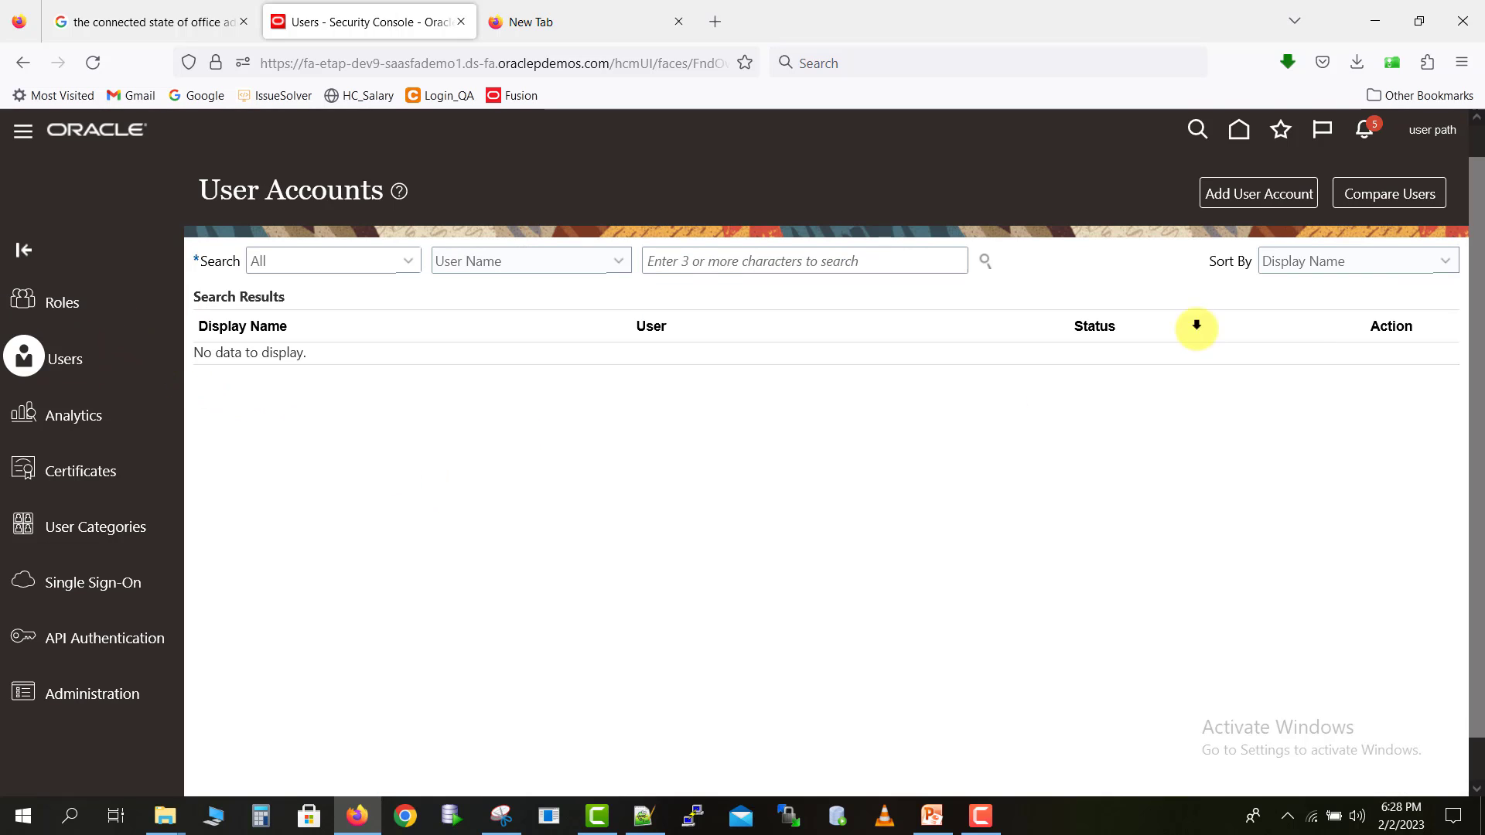
- Search the user accounts for "Dev", open the Development_User account and examine its assigned roles for the Employee role
{"action": "left_click", "coordinate": [737, 259]}
{"action": "type", "text": "Dev"}
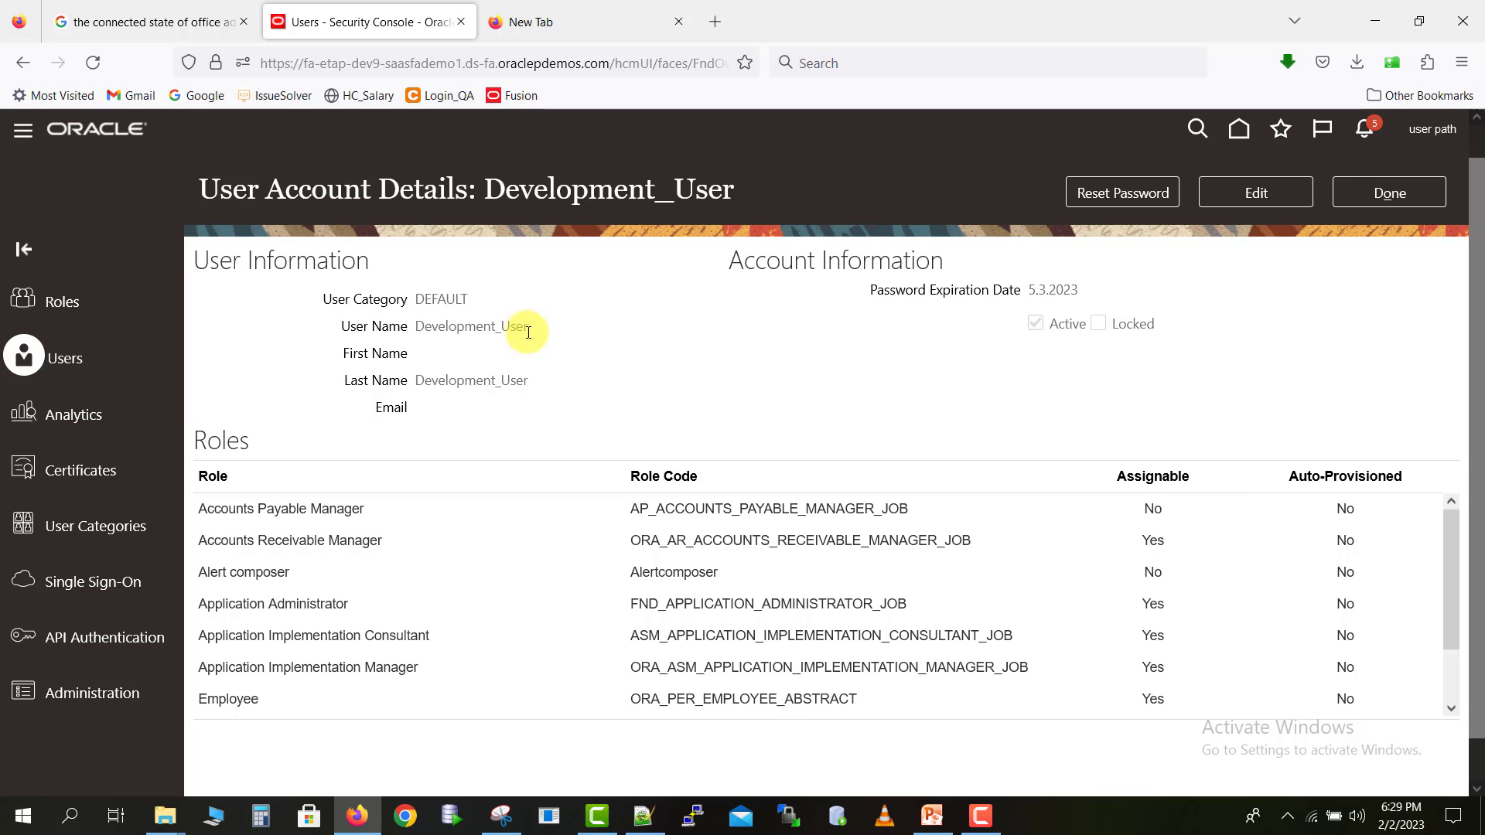
{"action": "double_click", "coordinate": [530, 332]}
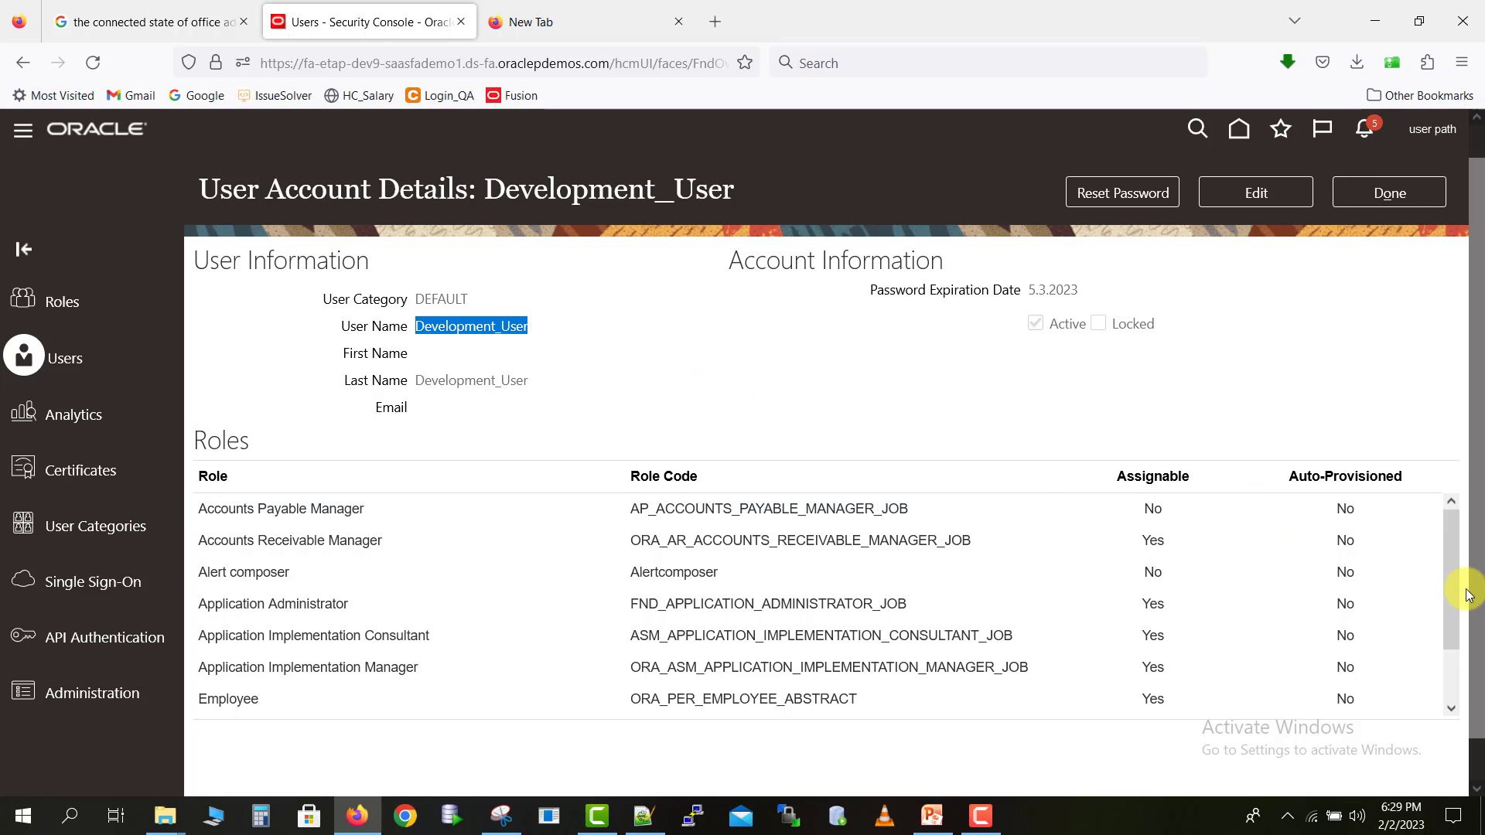
{"action": "left_click_drag", "start_coordinate": [1454, 588], "coordinate": [1458, 656]}
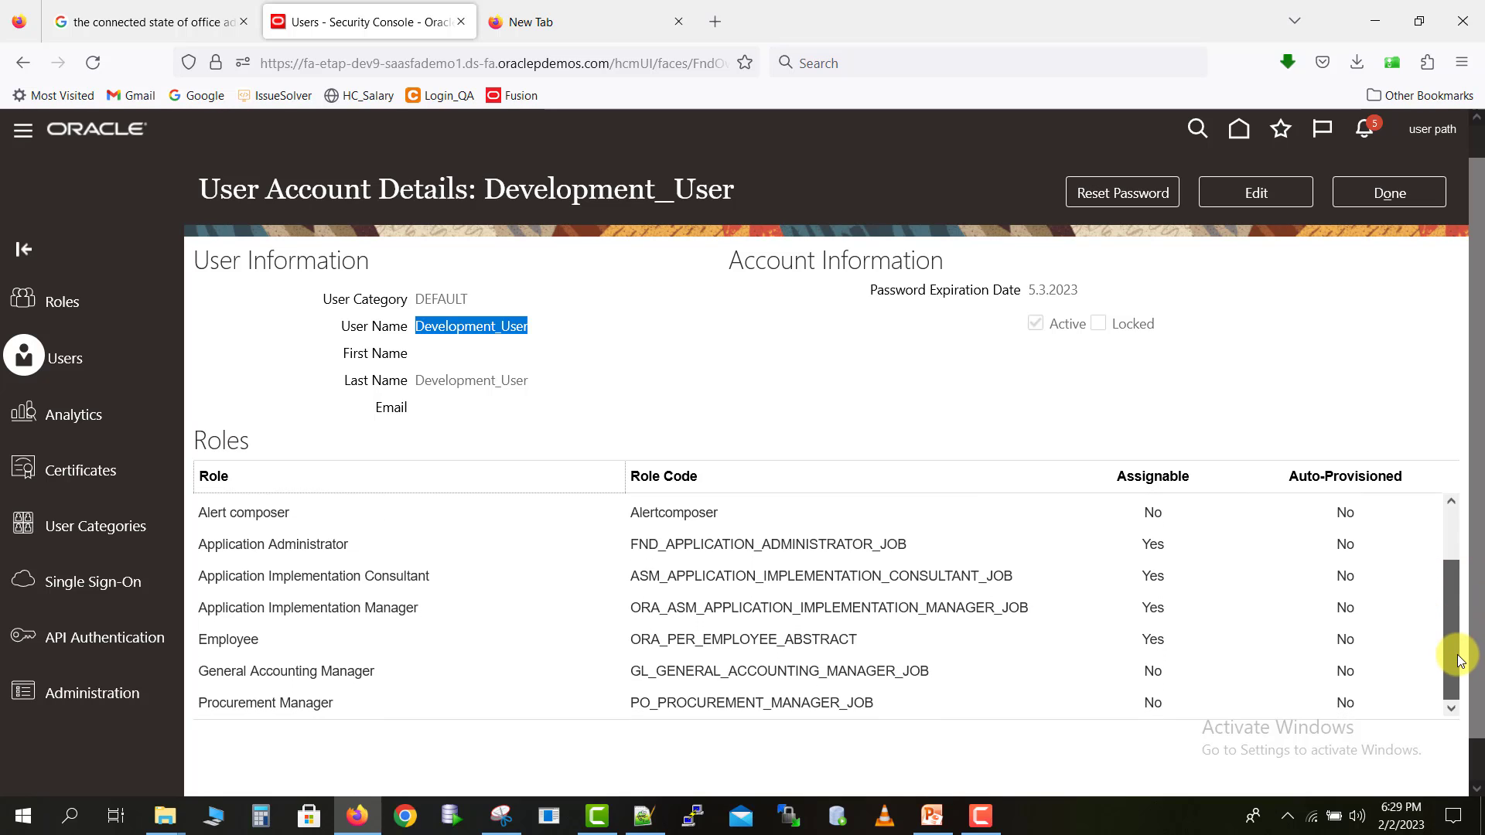
{"action": "left_click", "coordinate": [262, 639]}
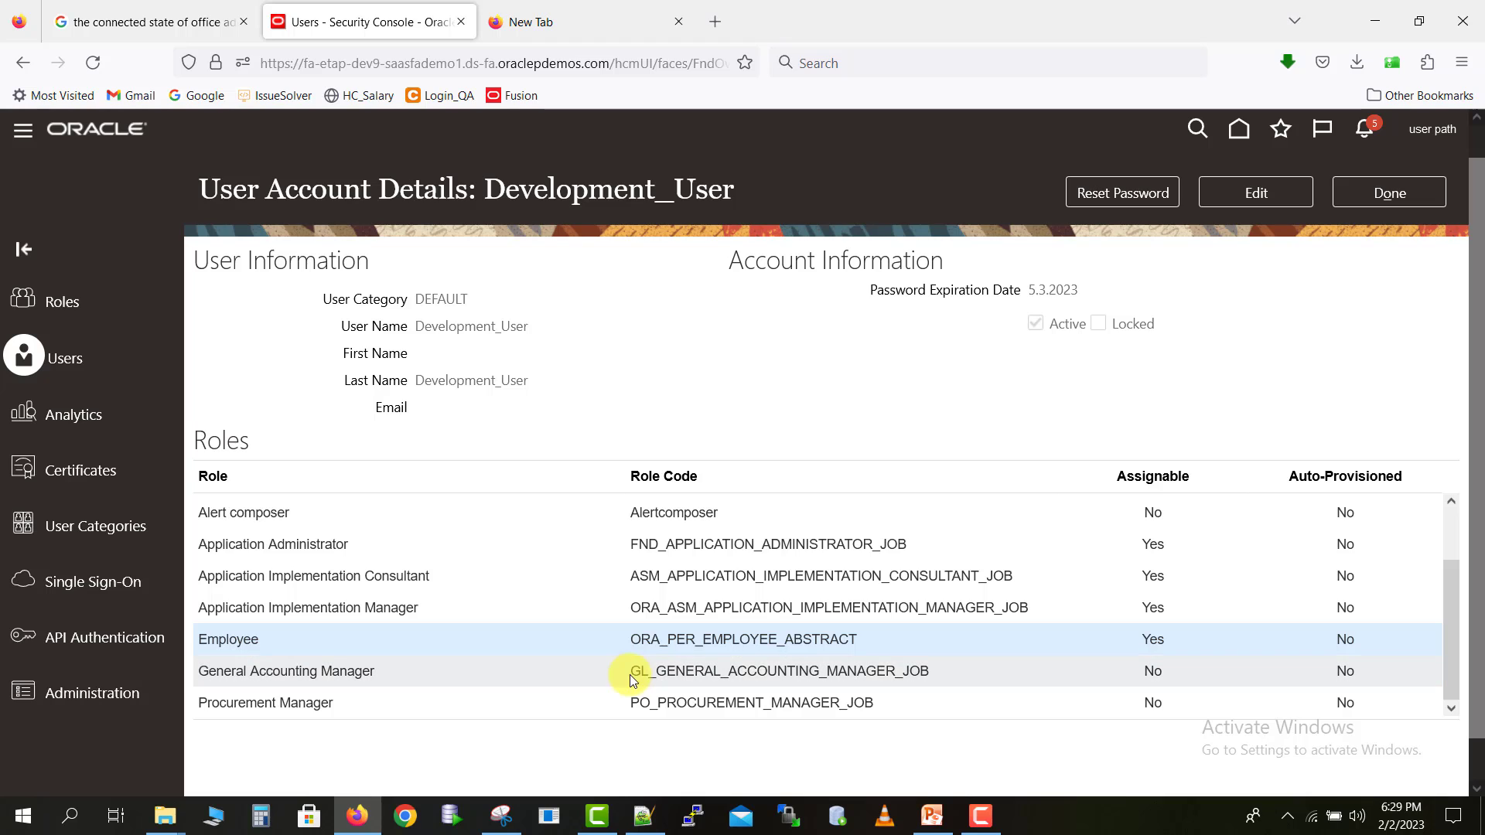
{"action": "left_click_drag", "start_coordinate": [856, 639], "coordinate": [633, 638]}
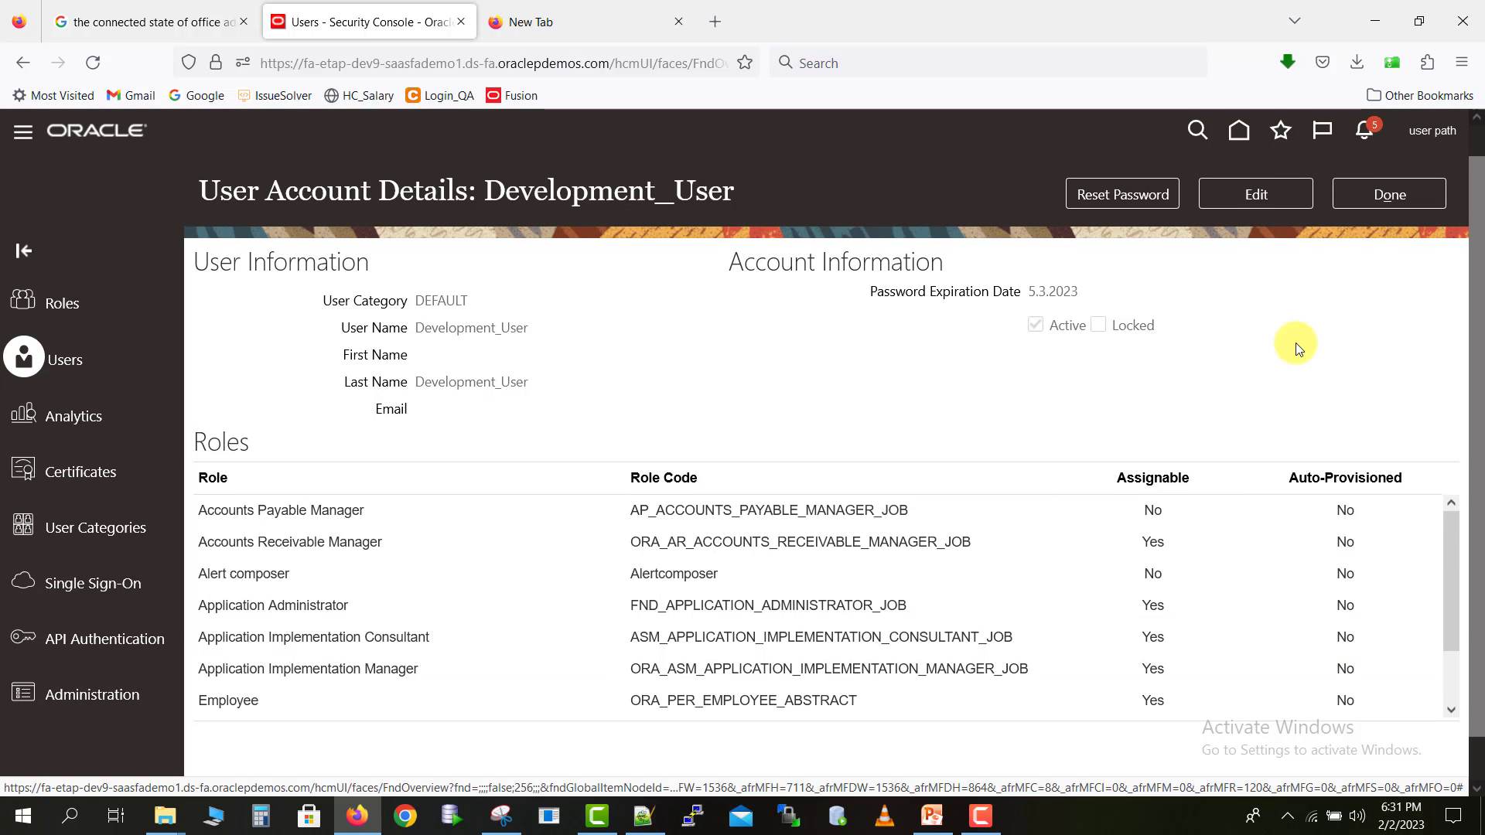
- Edit the Development_User account and try adding the Employee role ORA_PER_EMPLOYEE_ABSTRACT, then close the role search and check the listed roles
{"action": "left_click", "coordinate": [1251, 197]}
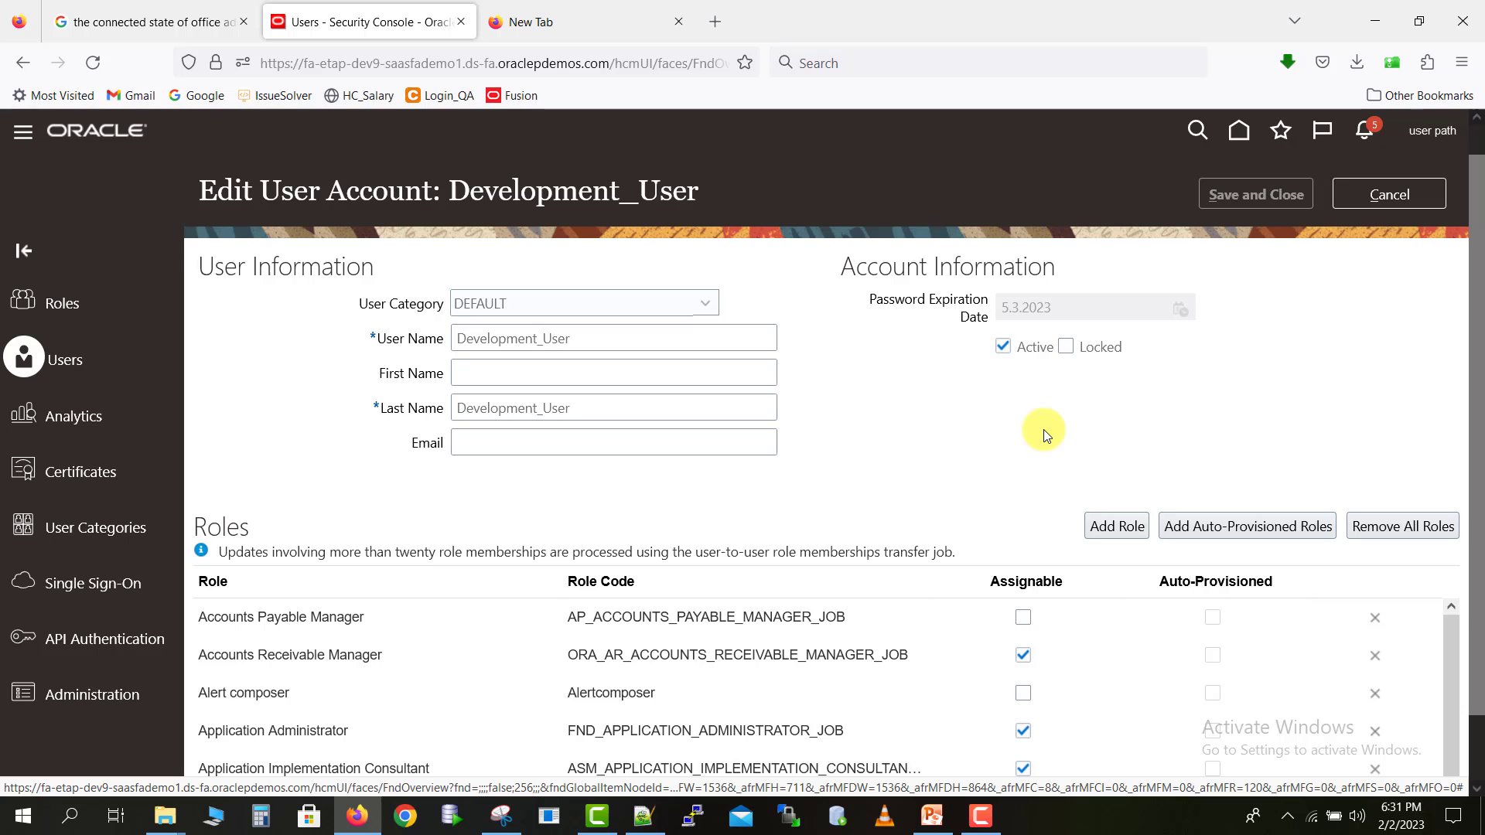
{"action": "left_click", "coordinate": [1100, 524]}
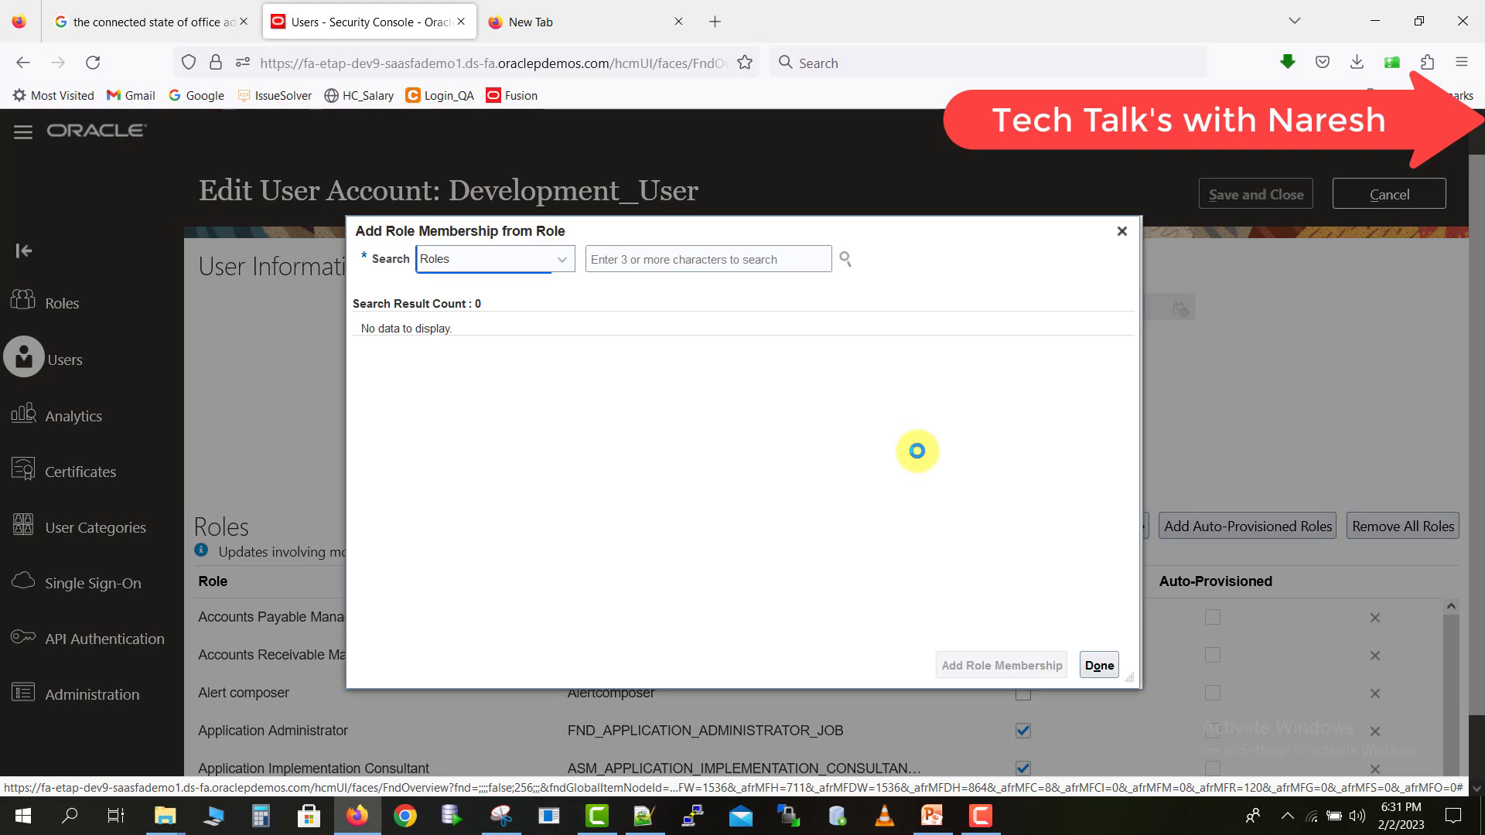
{"action": "left_click", "coordinate": [698, 264]}
{"action": "type", "text": "em"}
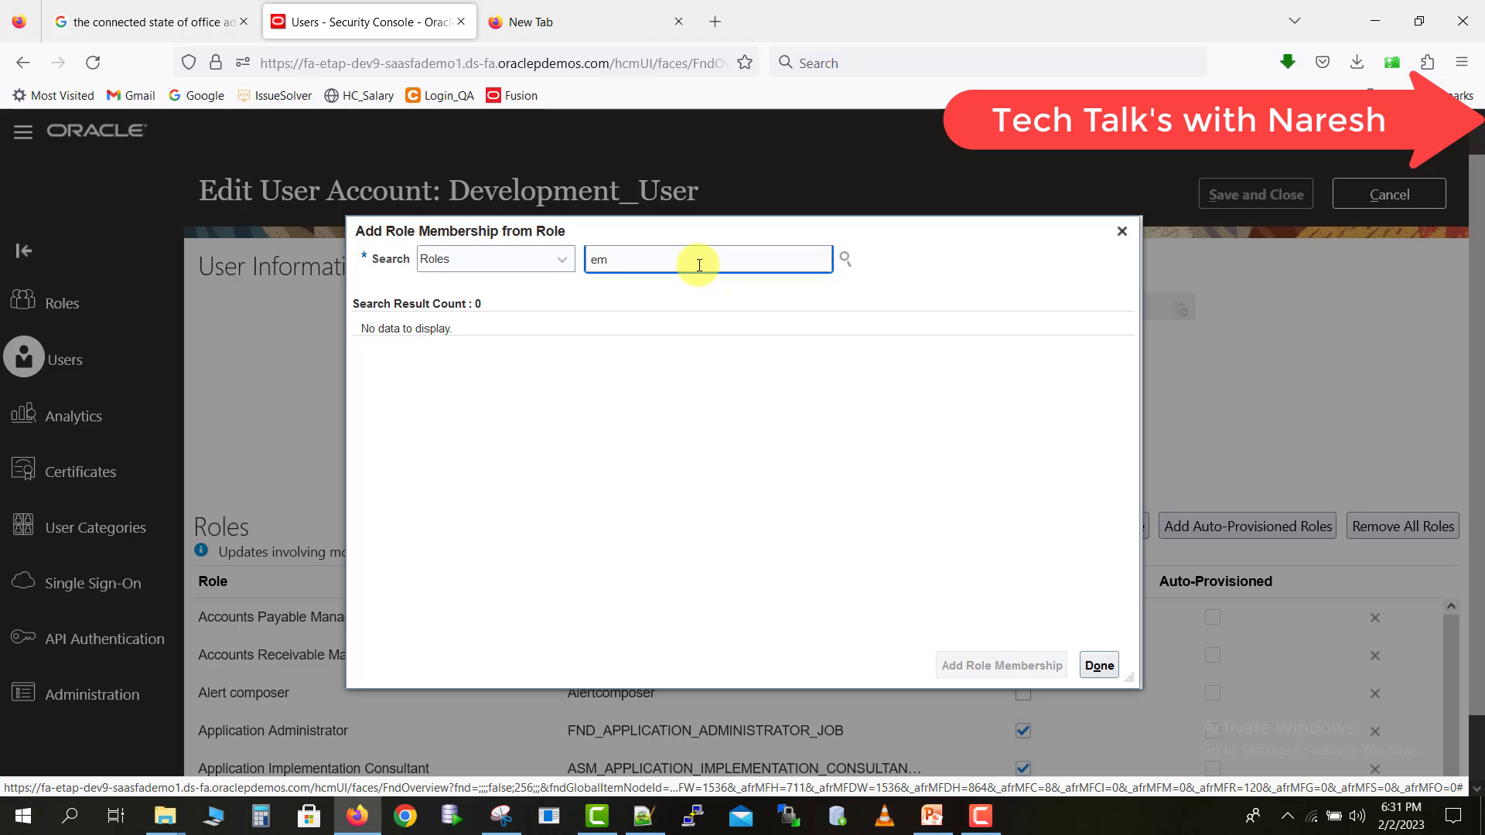
{"action": "type", "text": "pl"}
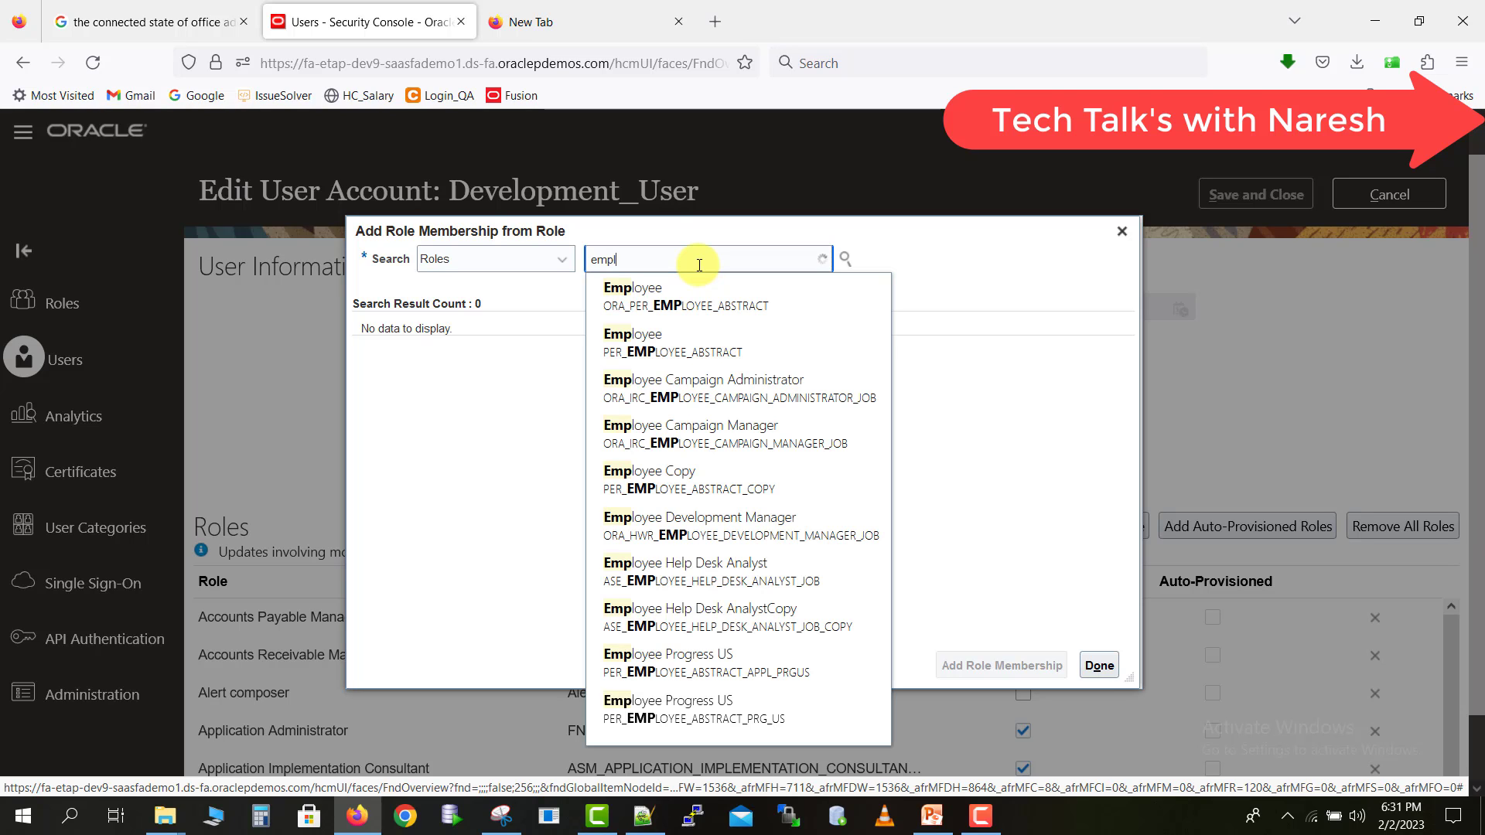
{"action": "left_click", "coordinate": [689, 309]}
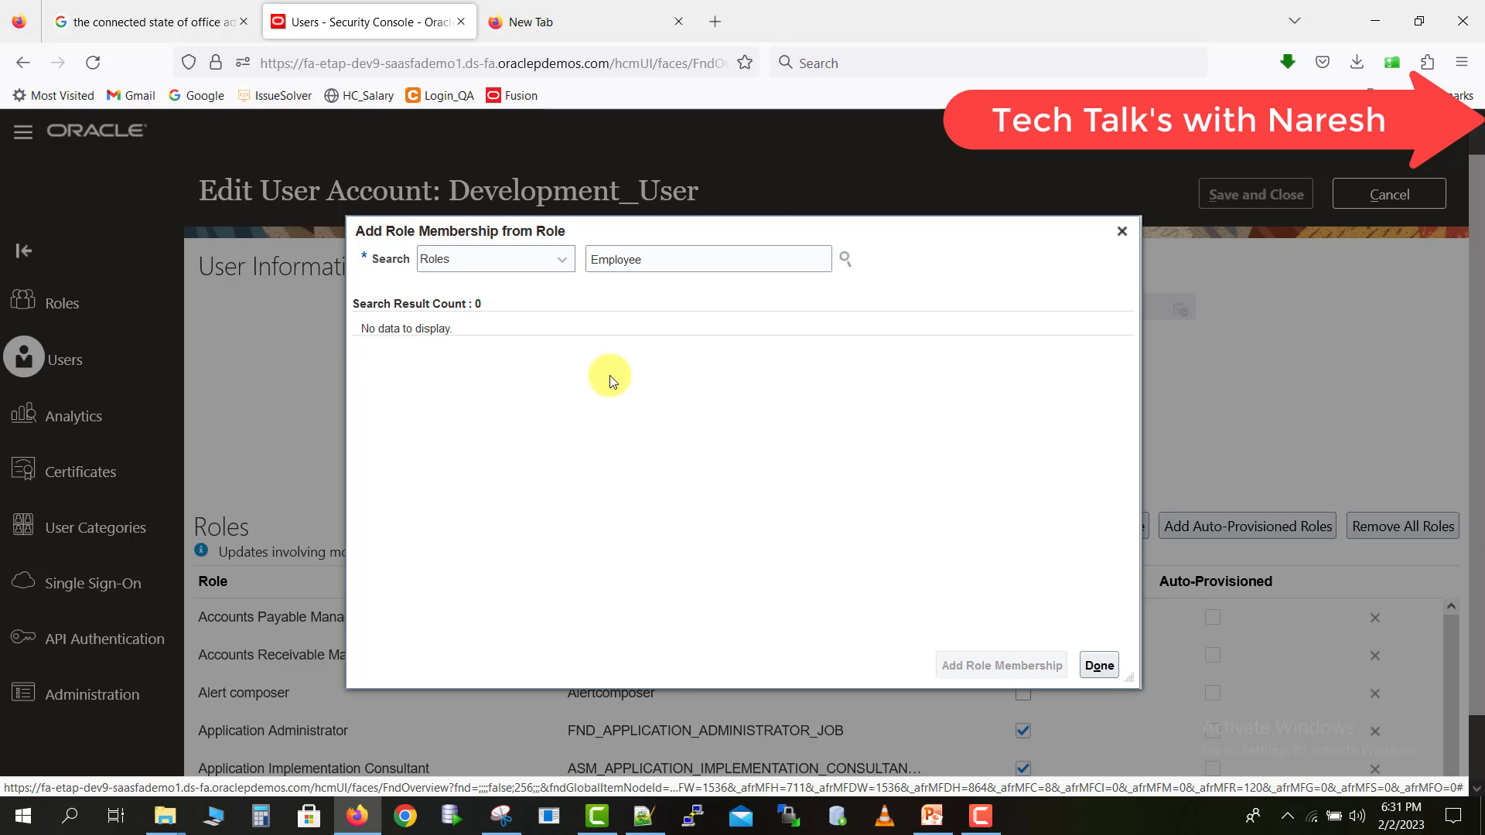
{"action": "left_click", "coordinate": [1122, 232]}
{"action": "left_click_drag", "start_coordinate": [1445, 652], "coordinate": [1452, 723]}
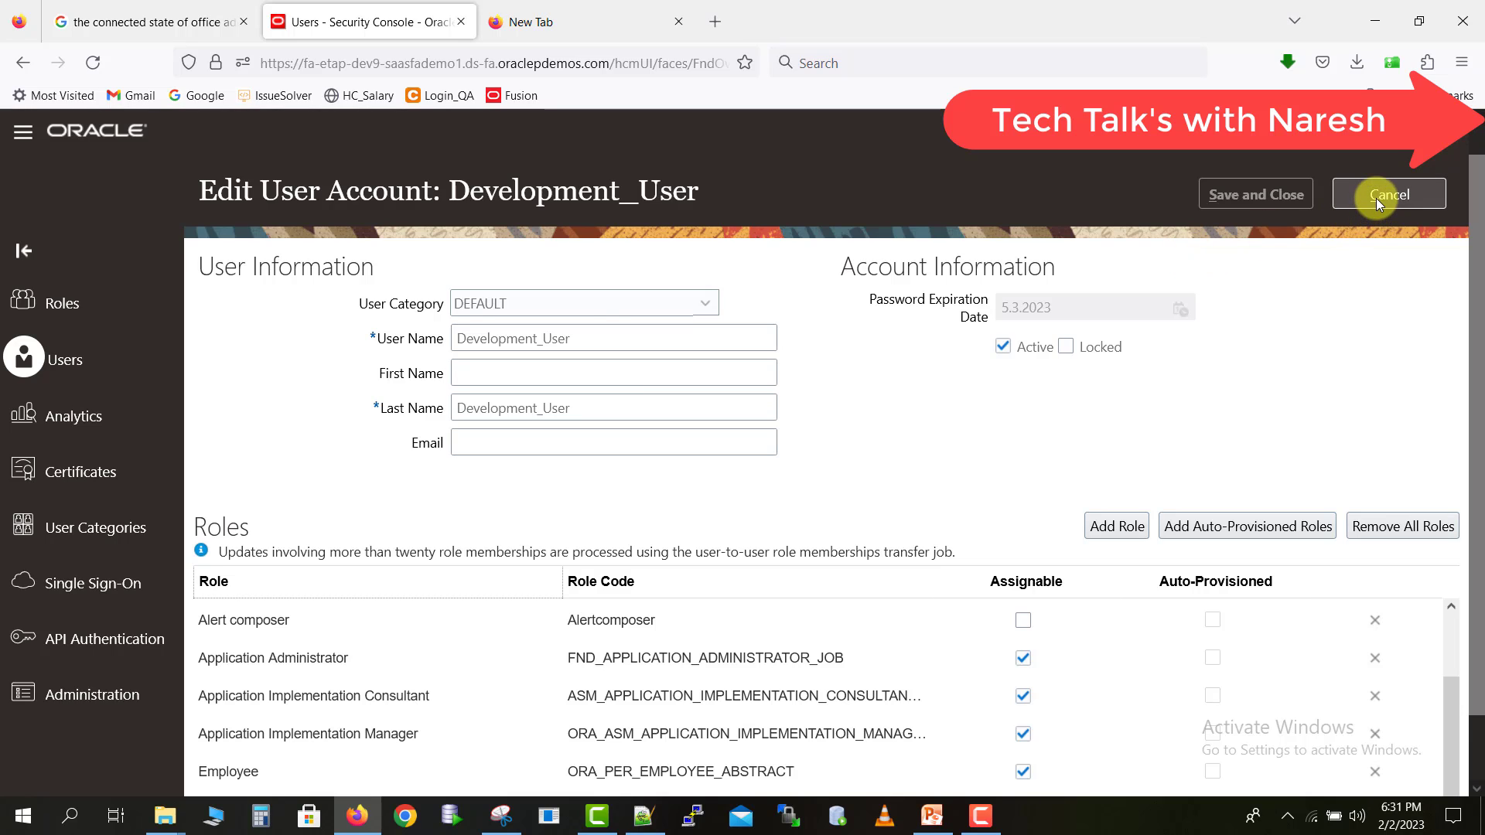
- Find the abstract role Employee (ORA_PER_EMPLOYEE_ABSTRACT) on the Roles page and show its privileges
{"action": "left_click", "coordinate": [65, 307]}
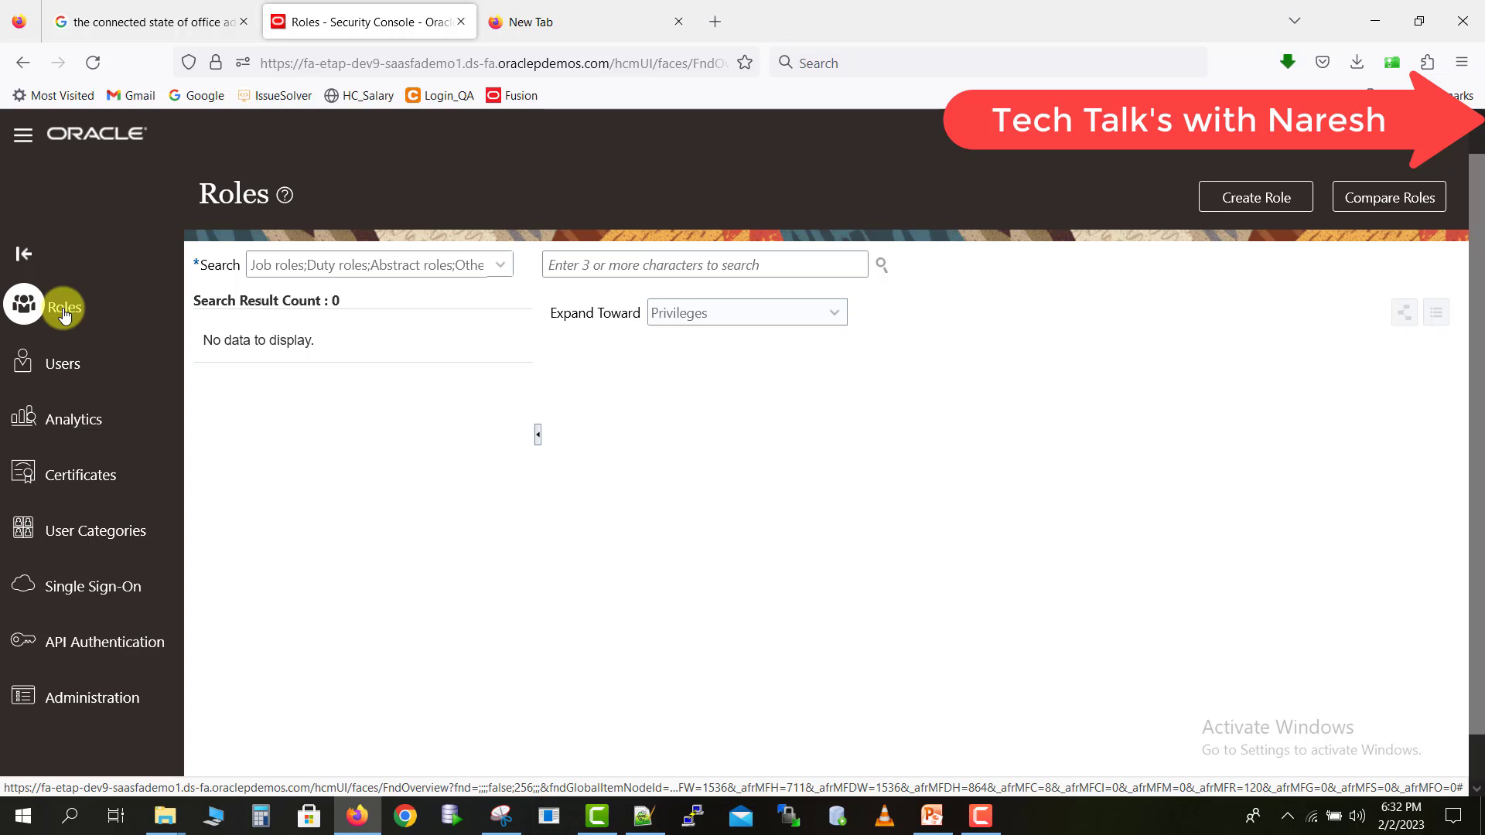
{"action": "left_click", "coordinate": [586, 266]}
{"action": "type", "text": "em"}
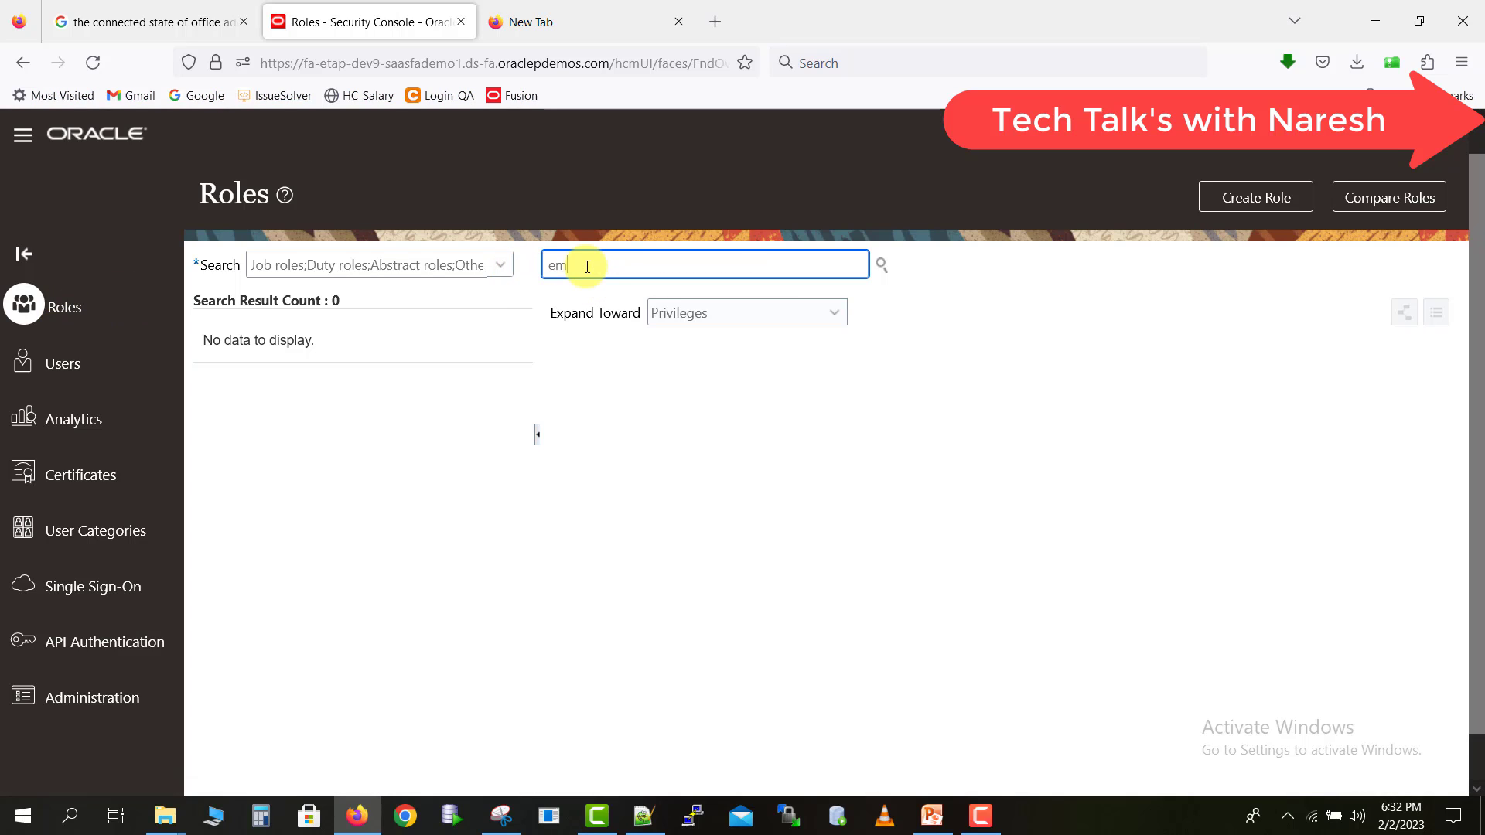
{"action": "type", "text": "plo"}
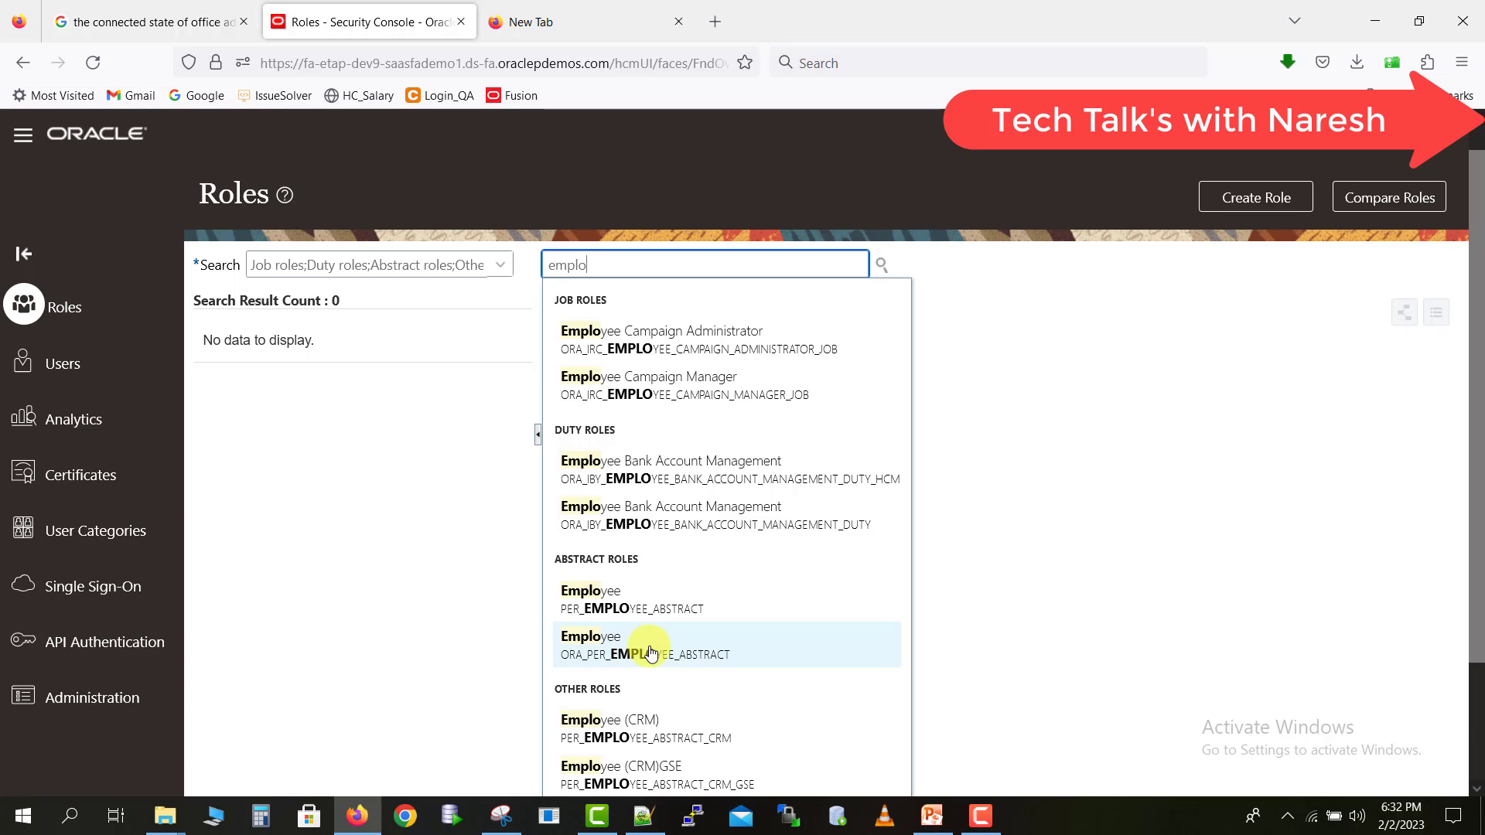
{"action": "left_click", "coordinate": [649, 653]}
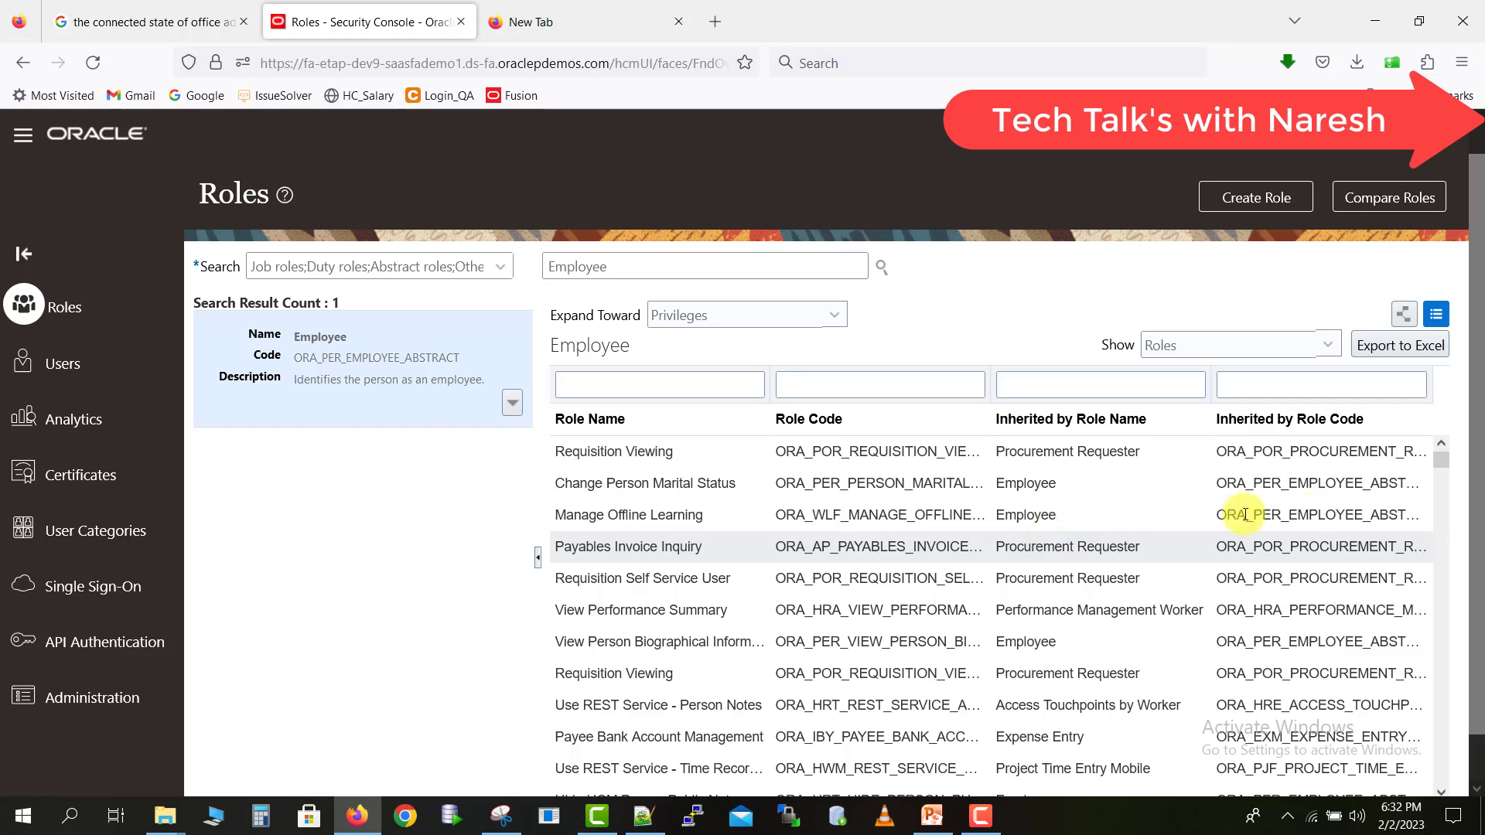
{"action": "left_click", "coordinate": [1183, 345]}
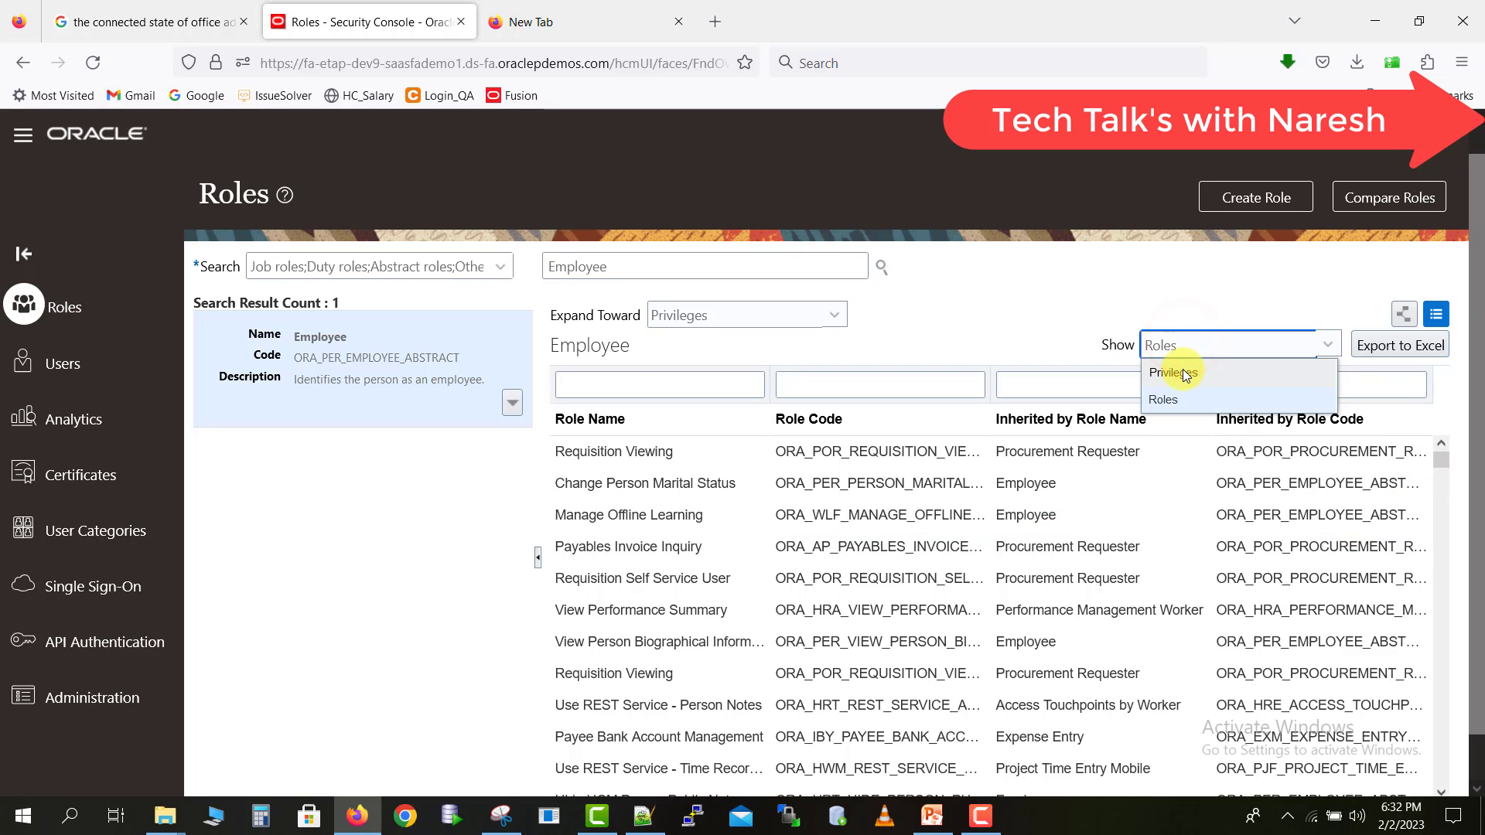
{"action": "left_click", "coordinate": [1183, 372]}
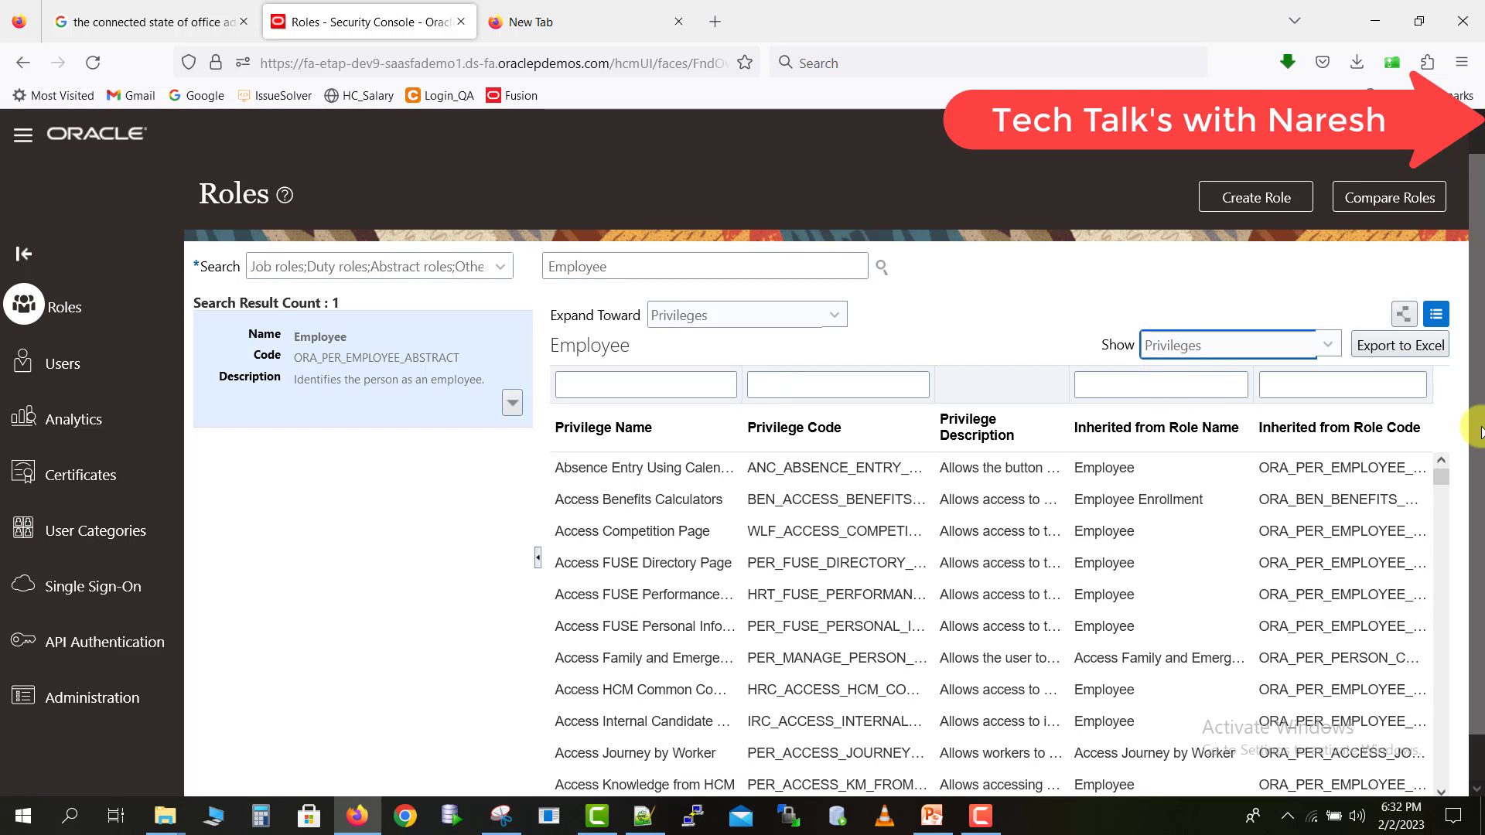
- Examine the Employee role's privileges for the Download Desktop Integrator entry and its privilege code
{"action": "scroll", "coordinate": [1478, 429], "scroll_direction": "down", "scroll_amount": 2}
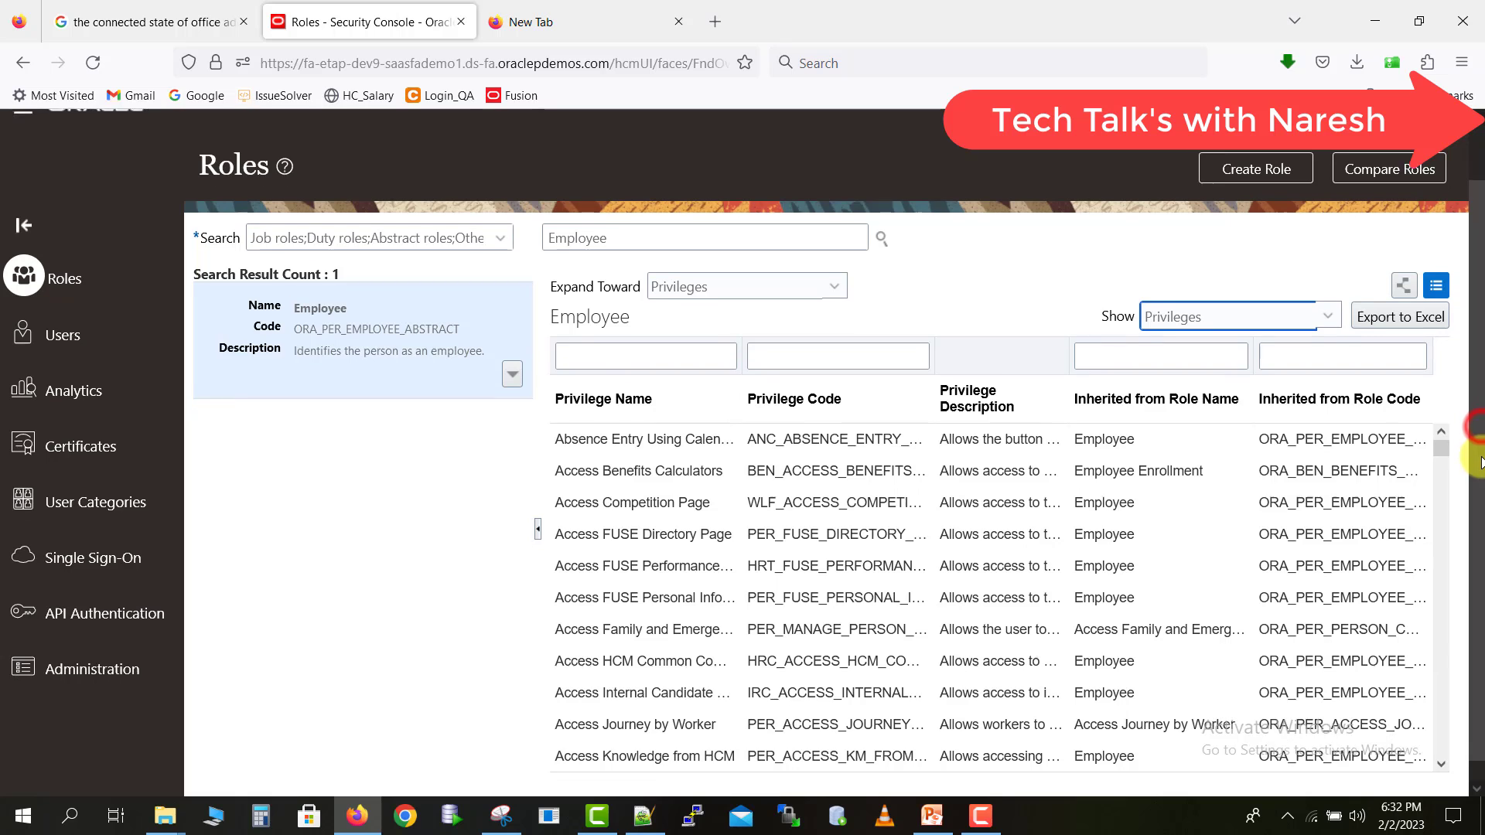
{"action": "left_click_drag", "start_coordinate": [1440, 417], "coordinate": [1441, 465]}
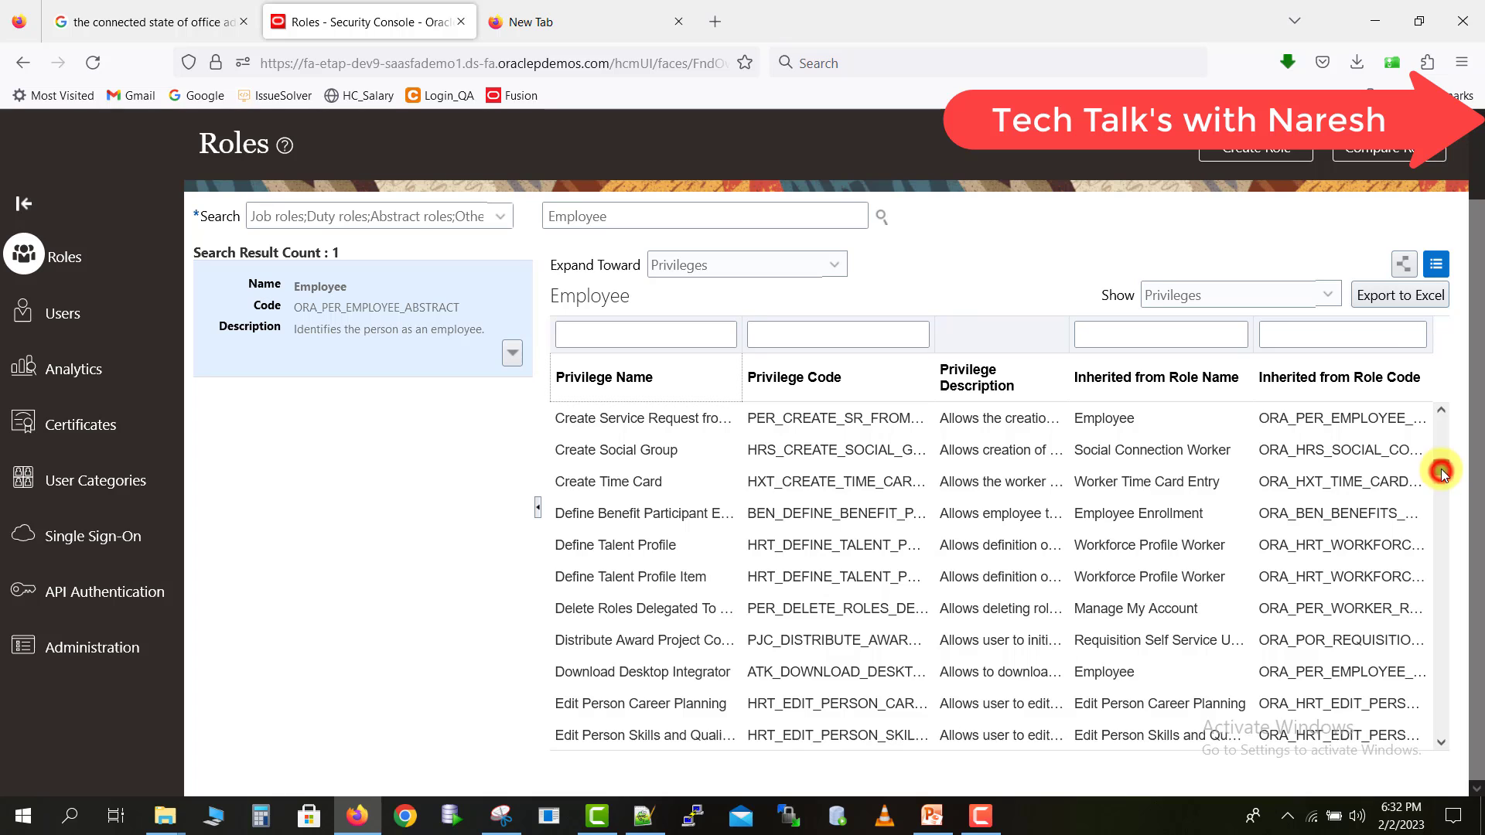
{"action": "left_click", "coordinate": [1441, 744]}
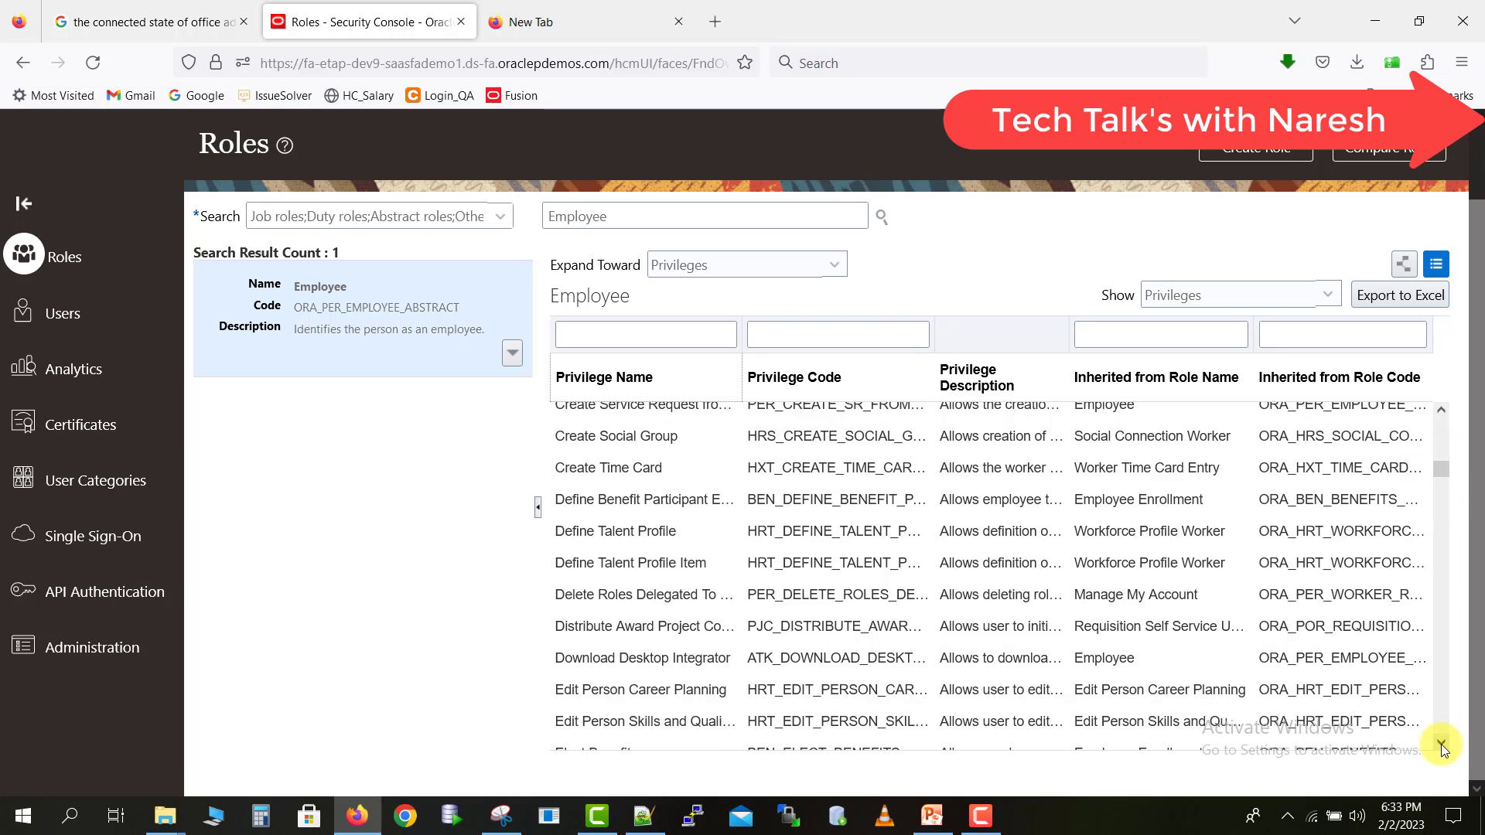
{"action": "left_click", "coordinate": [1441, 744]}
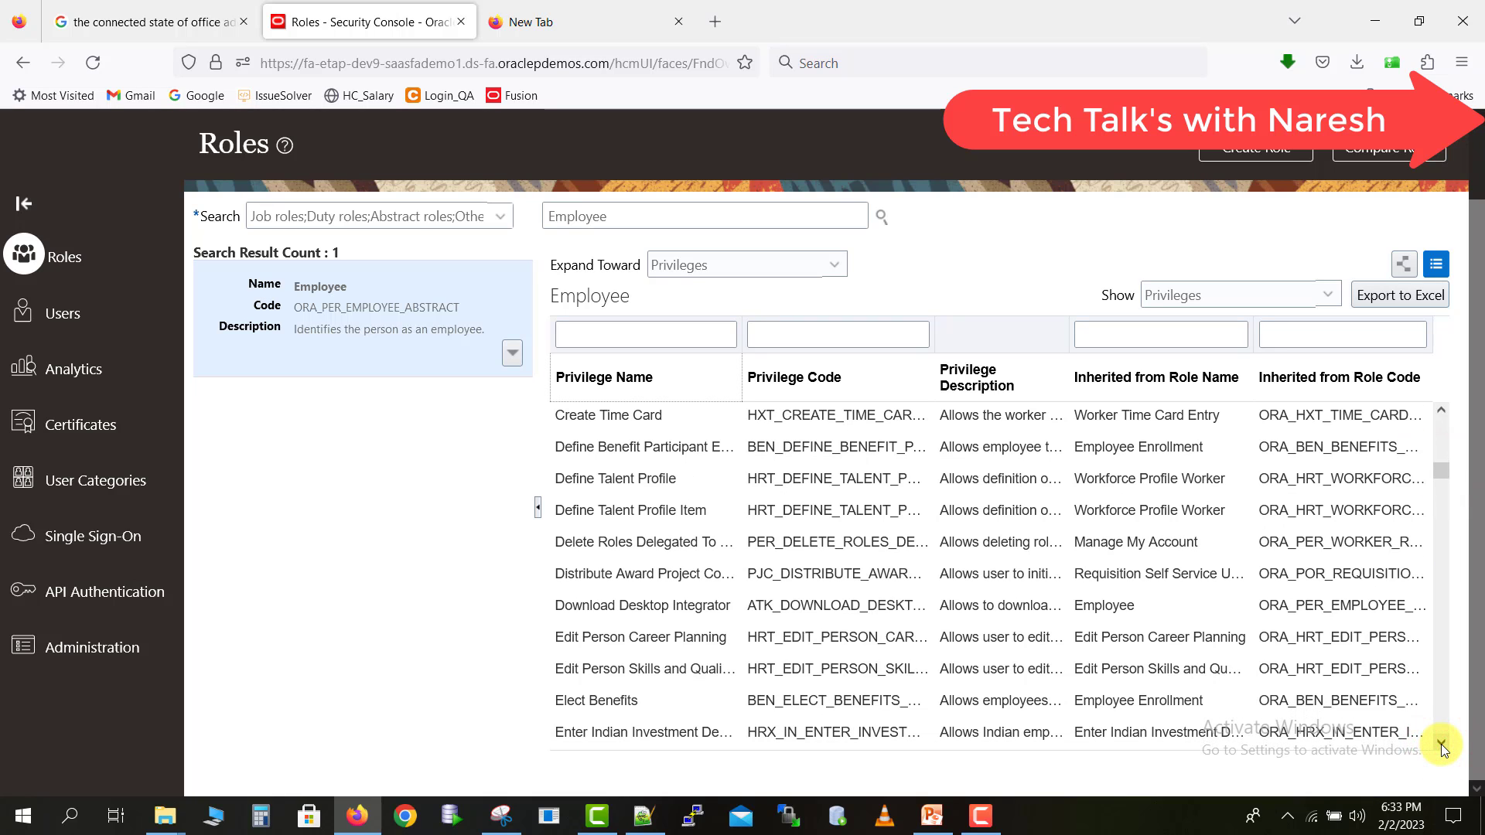
{"action": "triple_click", "coordinate": [699, 610]}
{"action": "double_click", "coordinate": [699, 611]}
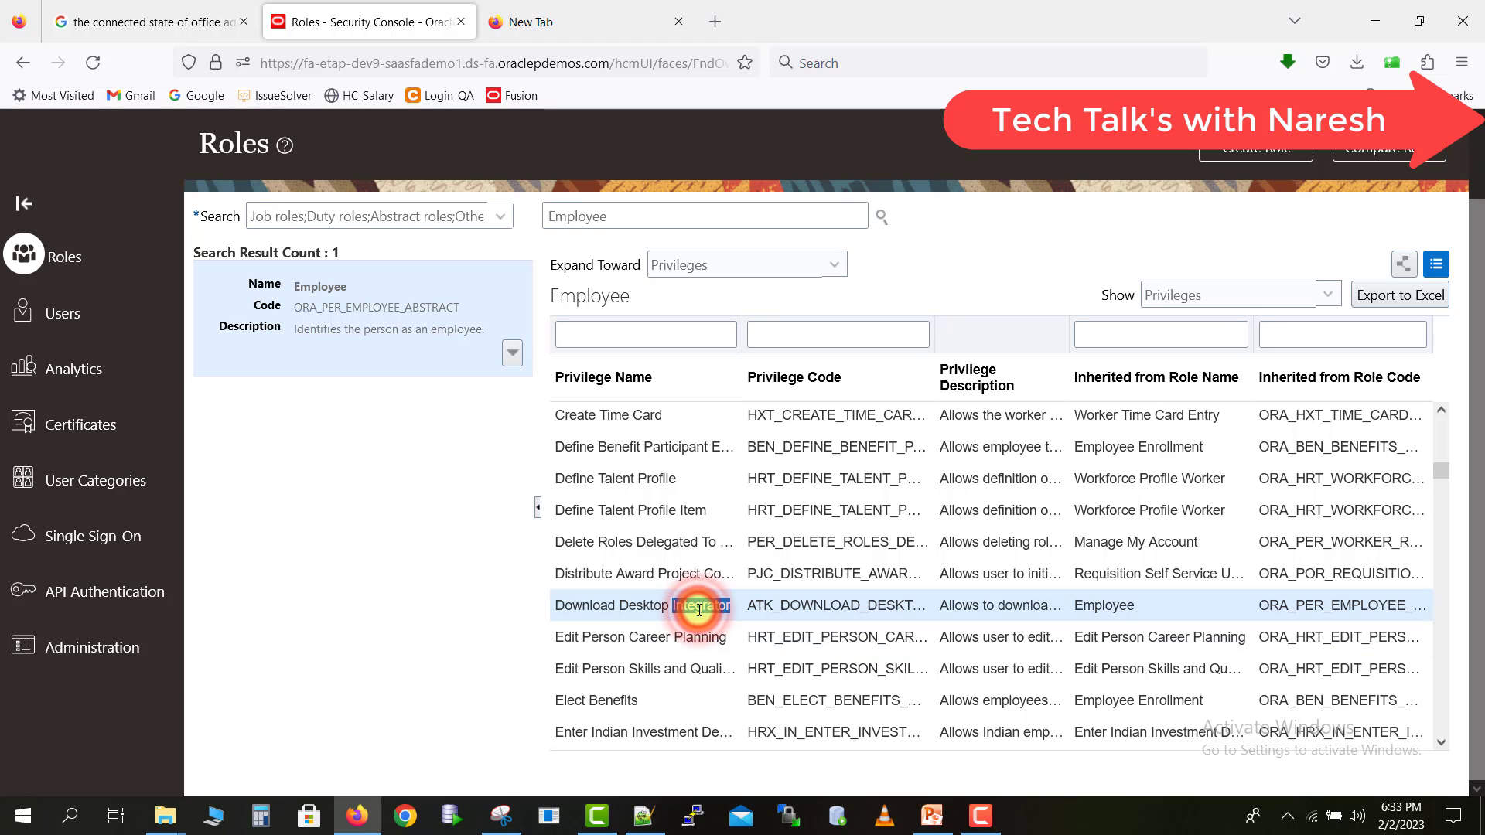
{"action": "left_click_drag", "start_coordinate": [562, 607], "coordinate": [1013, 607]}
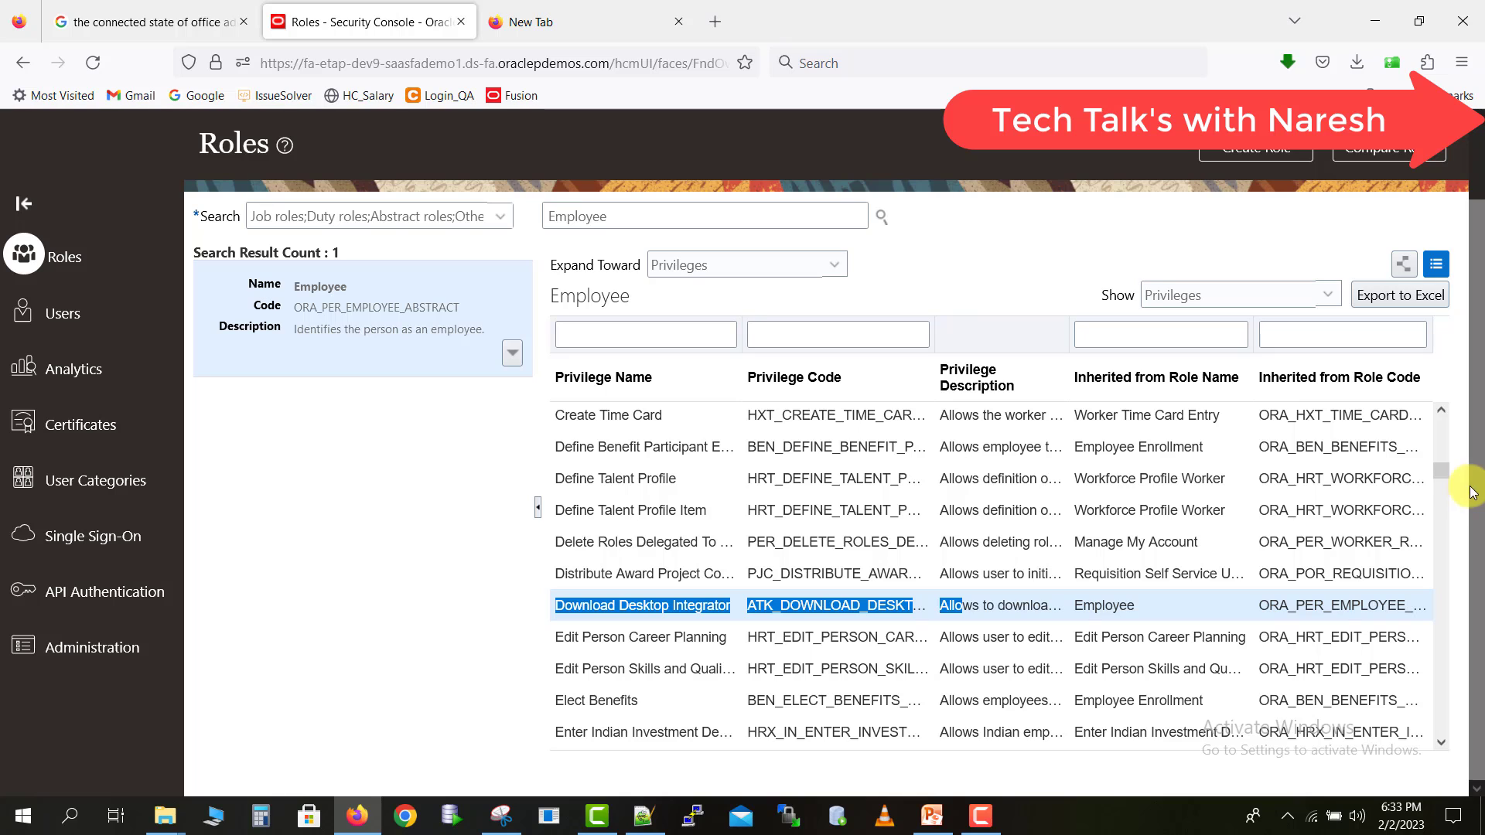
{"action": "left_click", "coordinate": [1443, 472]}
{"action": "left_click_drag", "start_coordinate": [1446, 474], "coordinate": [1446, 480]}
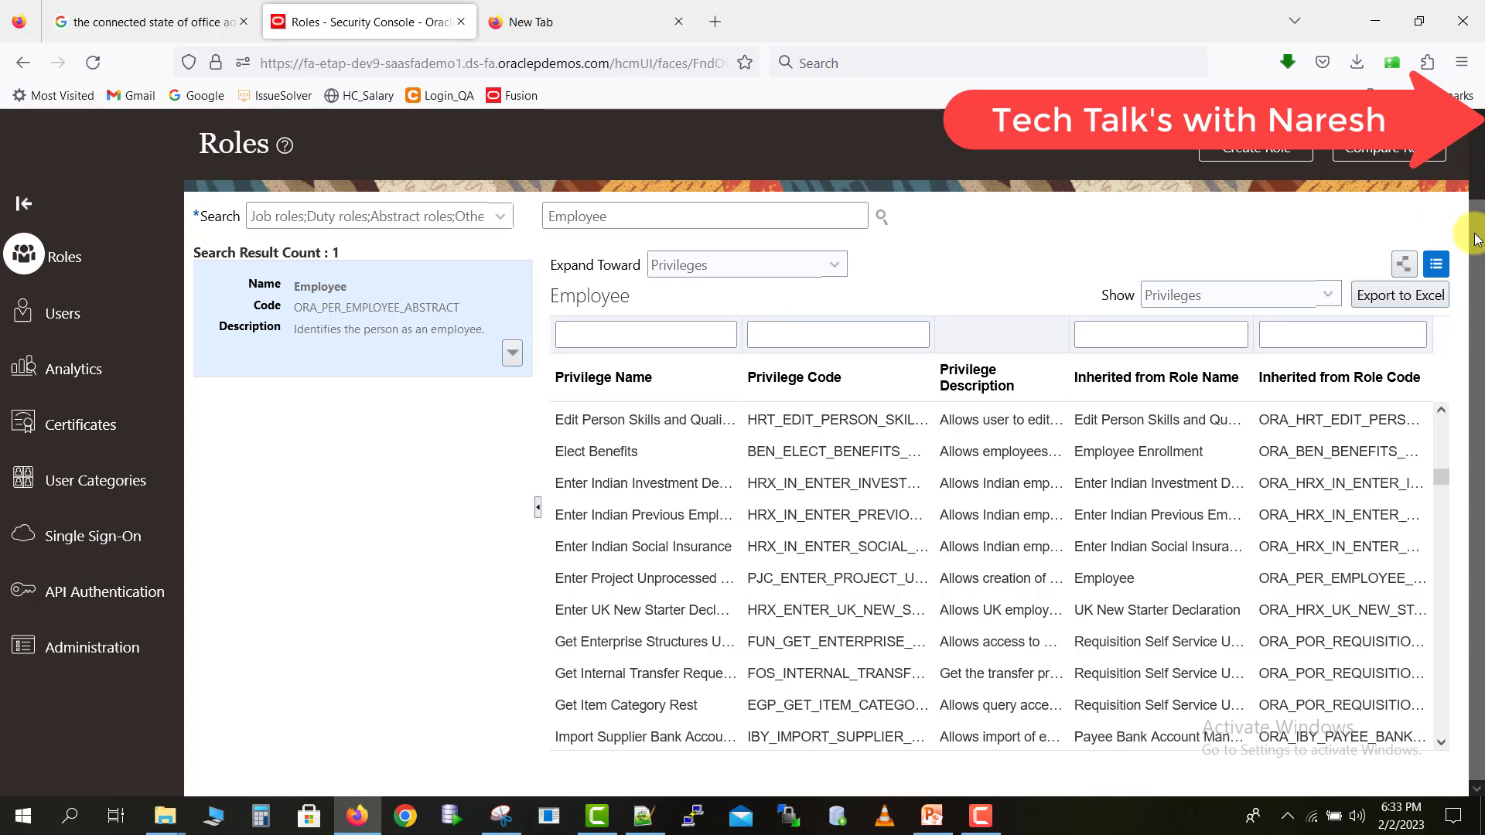
- Return to the home page and open the Apps personalization page from the end of the Tools apps
{"action": "key", "text": "alt+Left"}
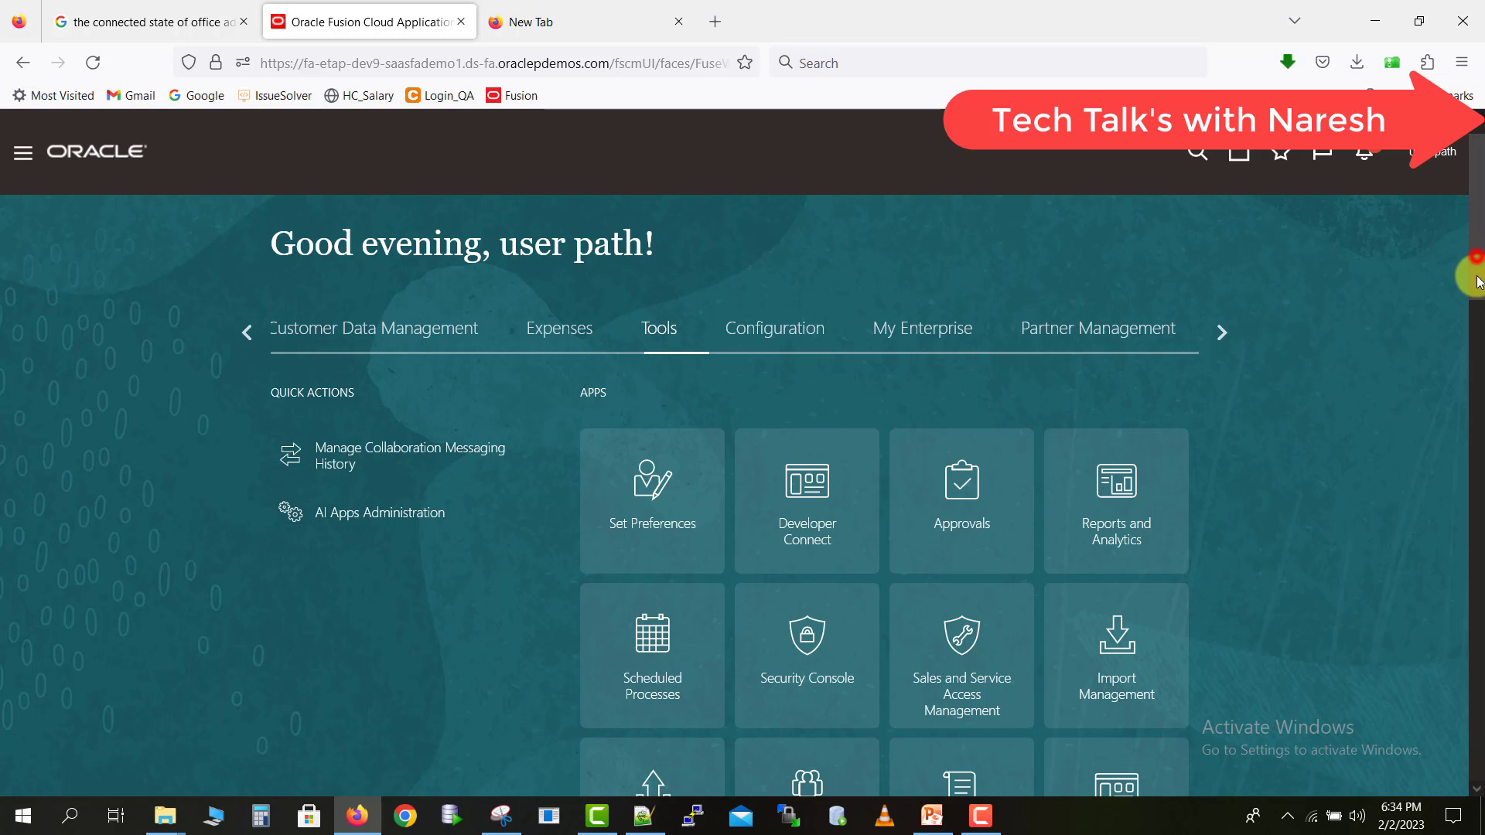
{"action": "left_click_drag", "start_coordinate": [1472, 258], "coordinate": [1479, 437]}
{"action": "left_click", "coordinate": [796, 441]}
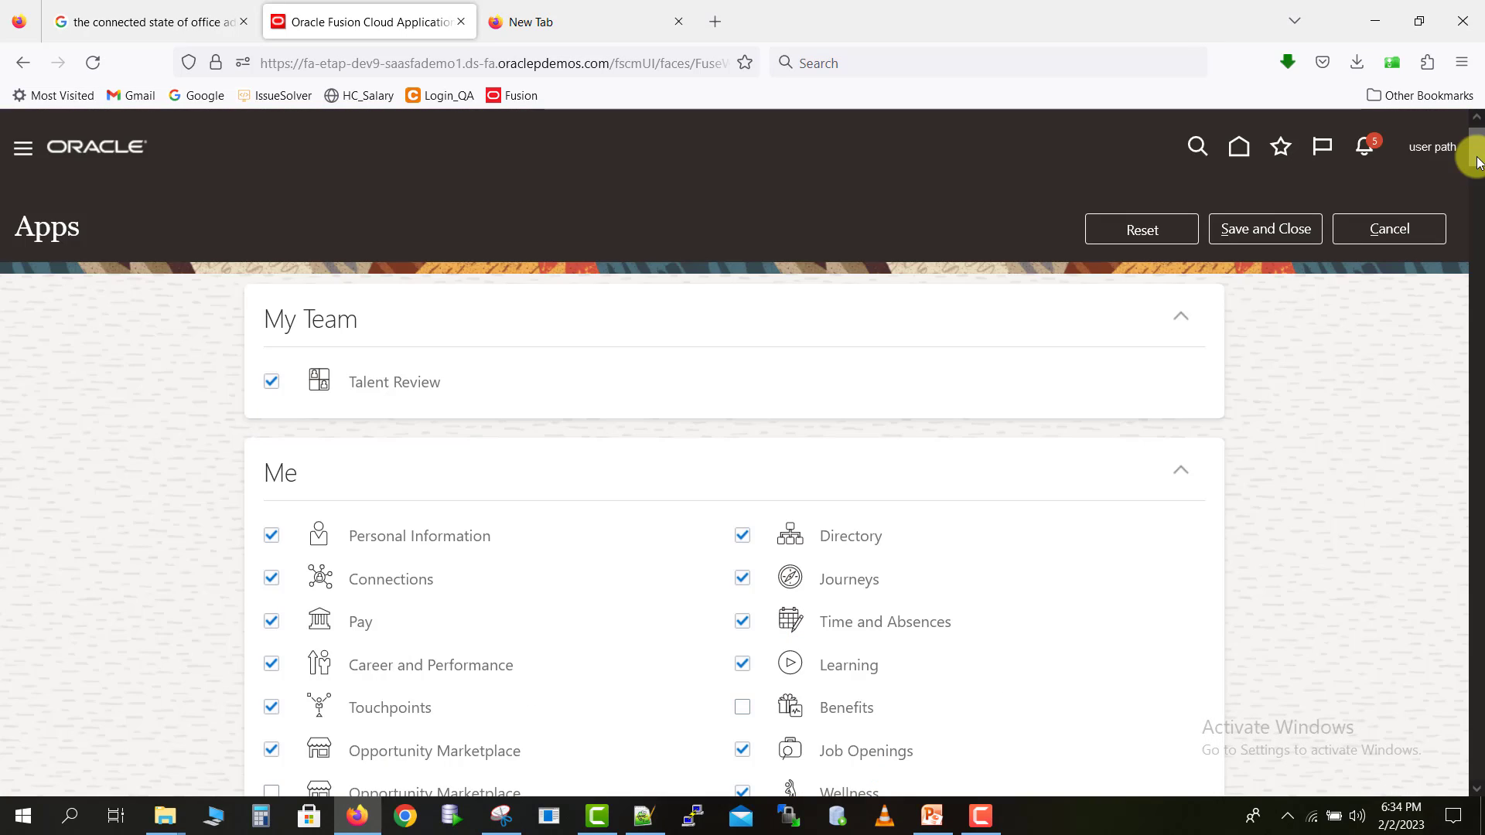
{"action": "left_click", "coordinate": [1476, 161]}
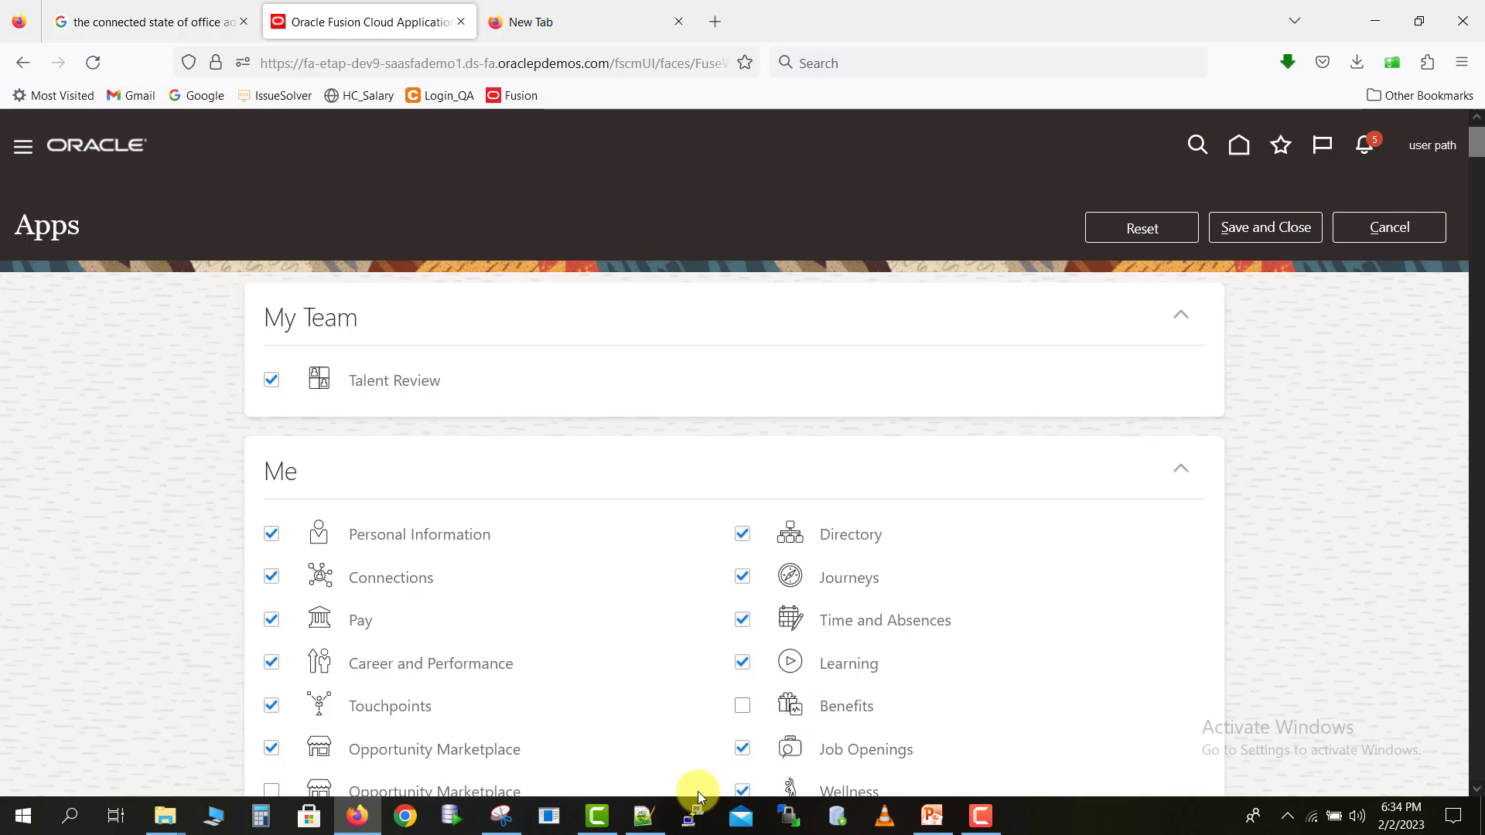
- Switch to Notepad++ and add the note "3. Download the Setup from Oracle support."
{"action": "left_click", "coordinate": [646, 814]}
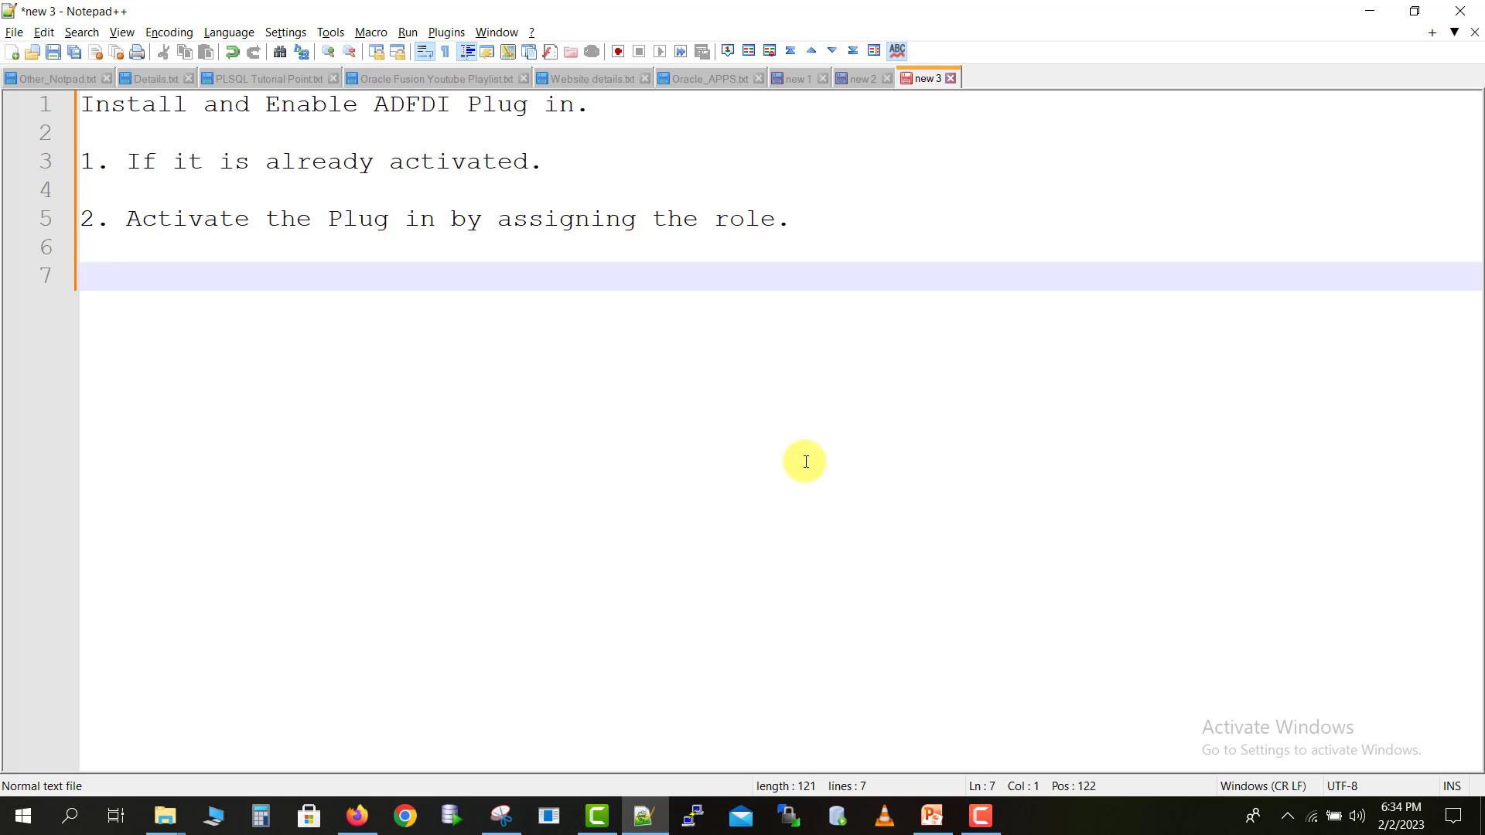
{"action": "type", "text": "3. Download the Setup from Oracle support."}
{"action": "left_click", "coordinate": [359, 276]}
{"action": "type", "text": "u"}
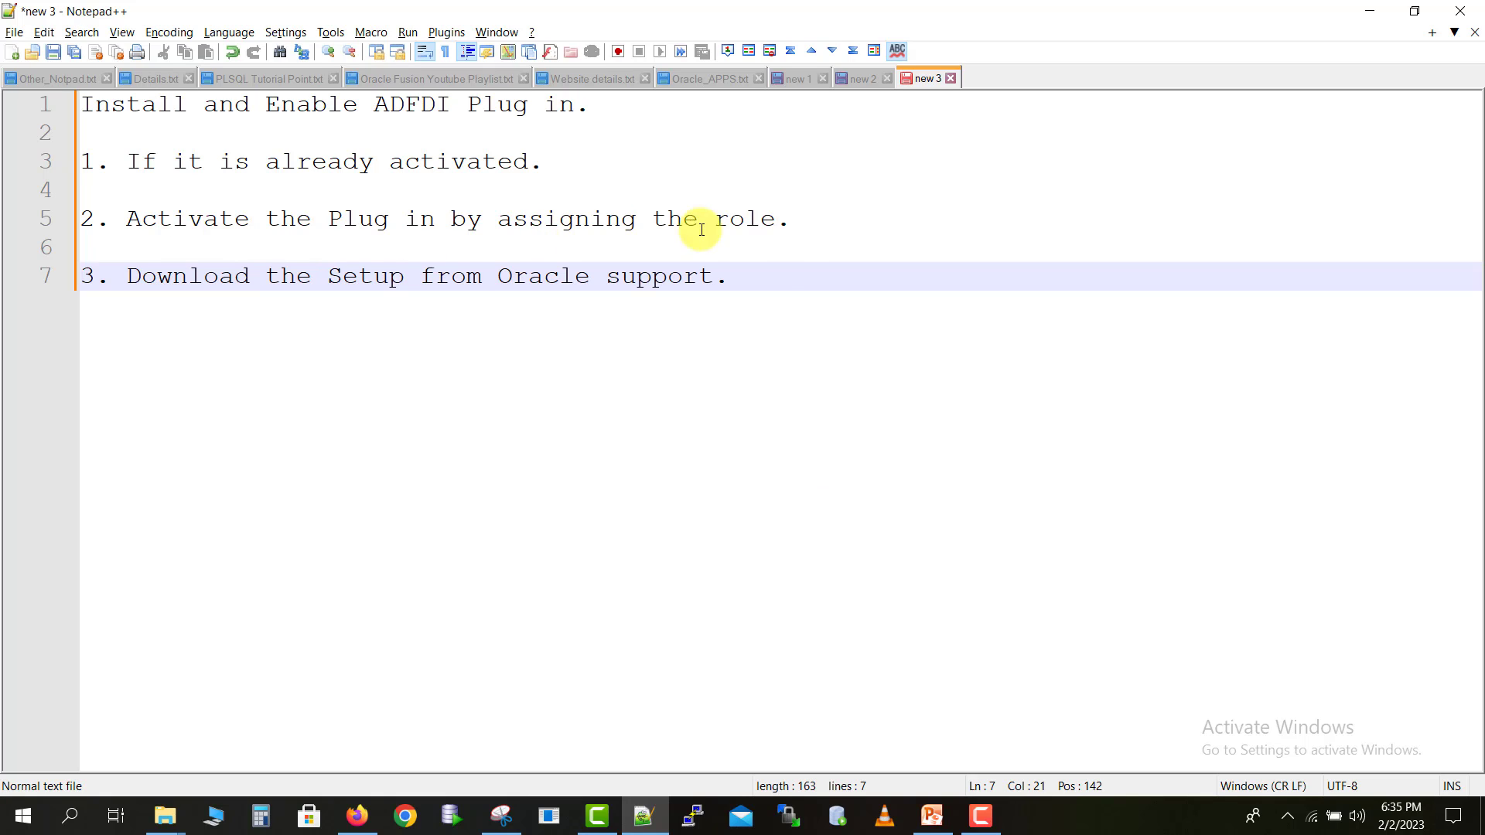
{"action": "left_click", "coordinate": [773, 281]}
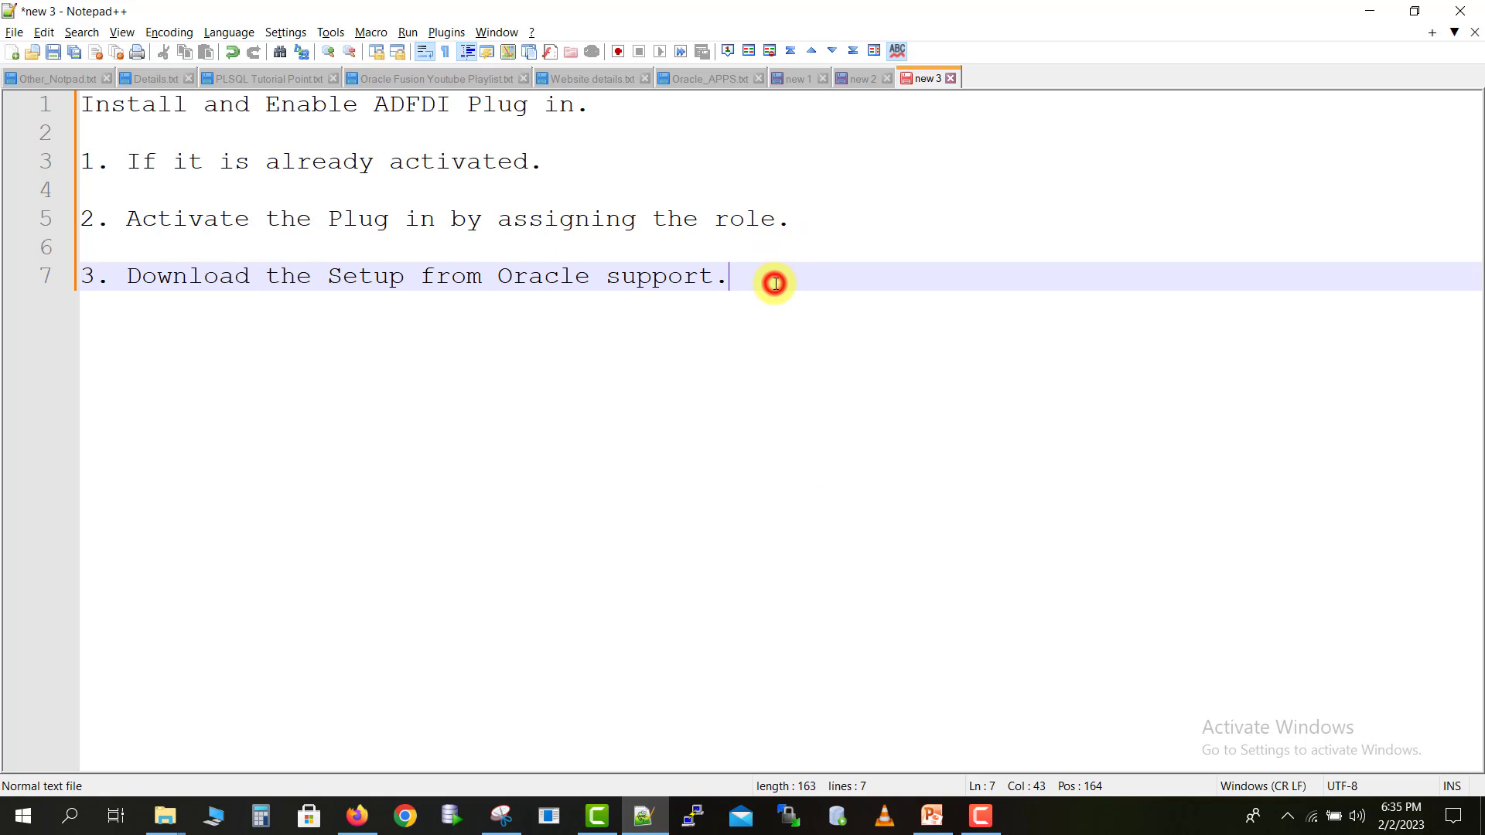
- Switch to Firefox and open the Patches & Updates page of My Oracle Support, ready for a patch number
{"action": "left_click", "coordinate": [374, 820]}
{"action": "left_click", "coordinate": [606, 13]}
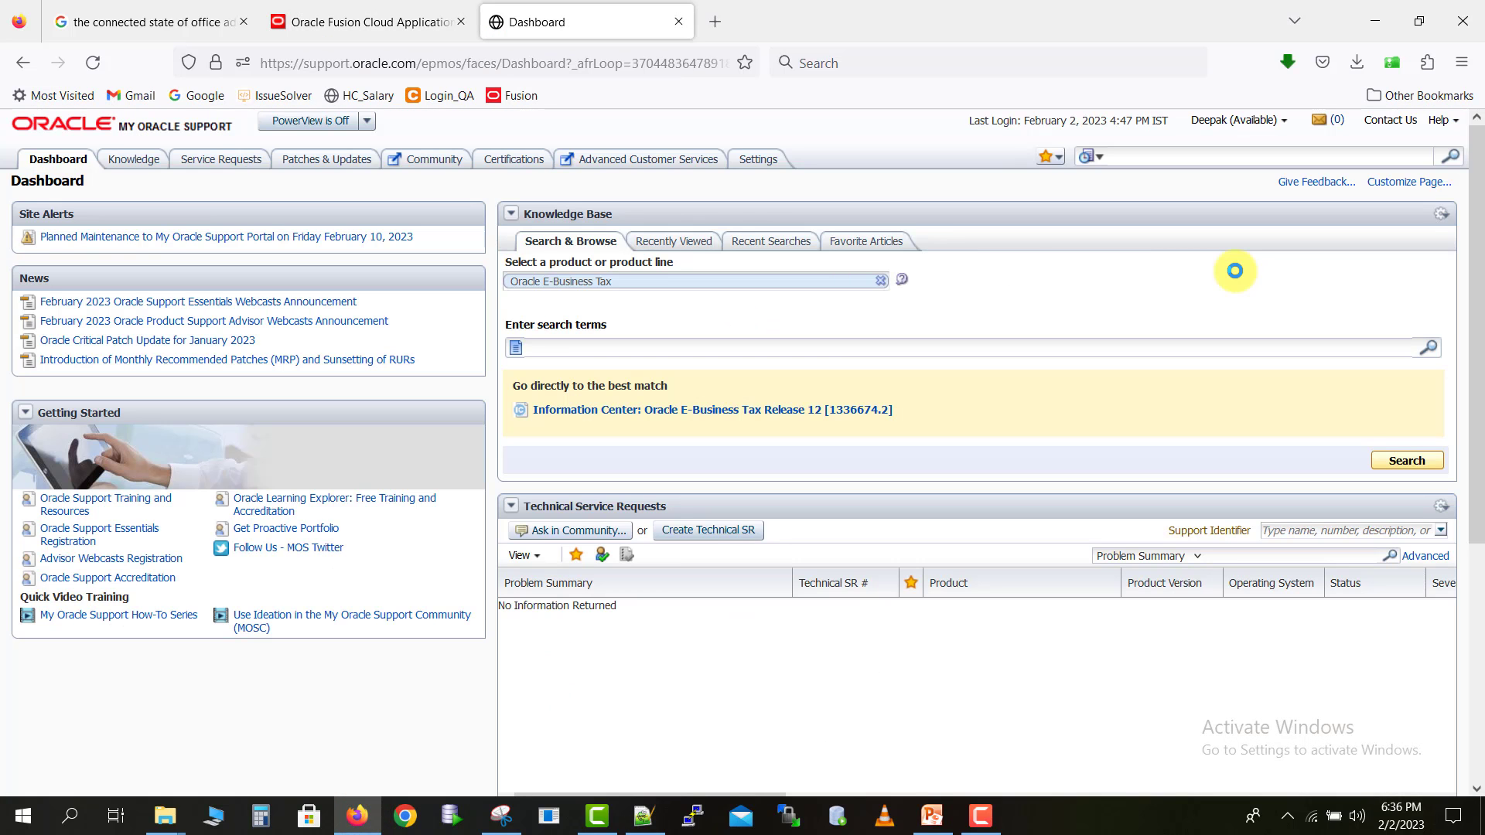
{"action": "left_click", "coordinate": [327, 164]}
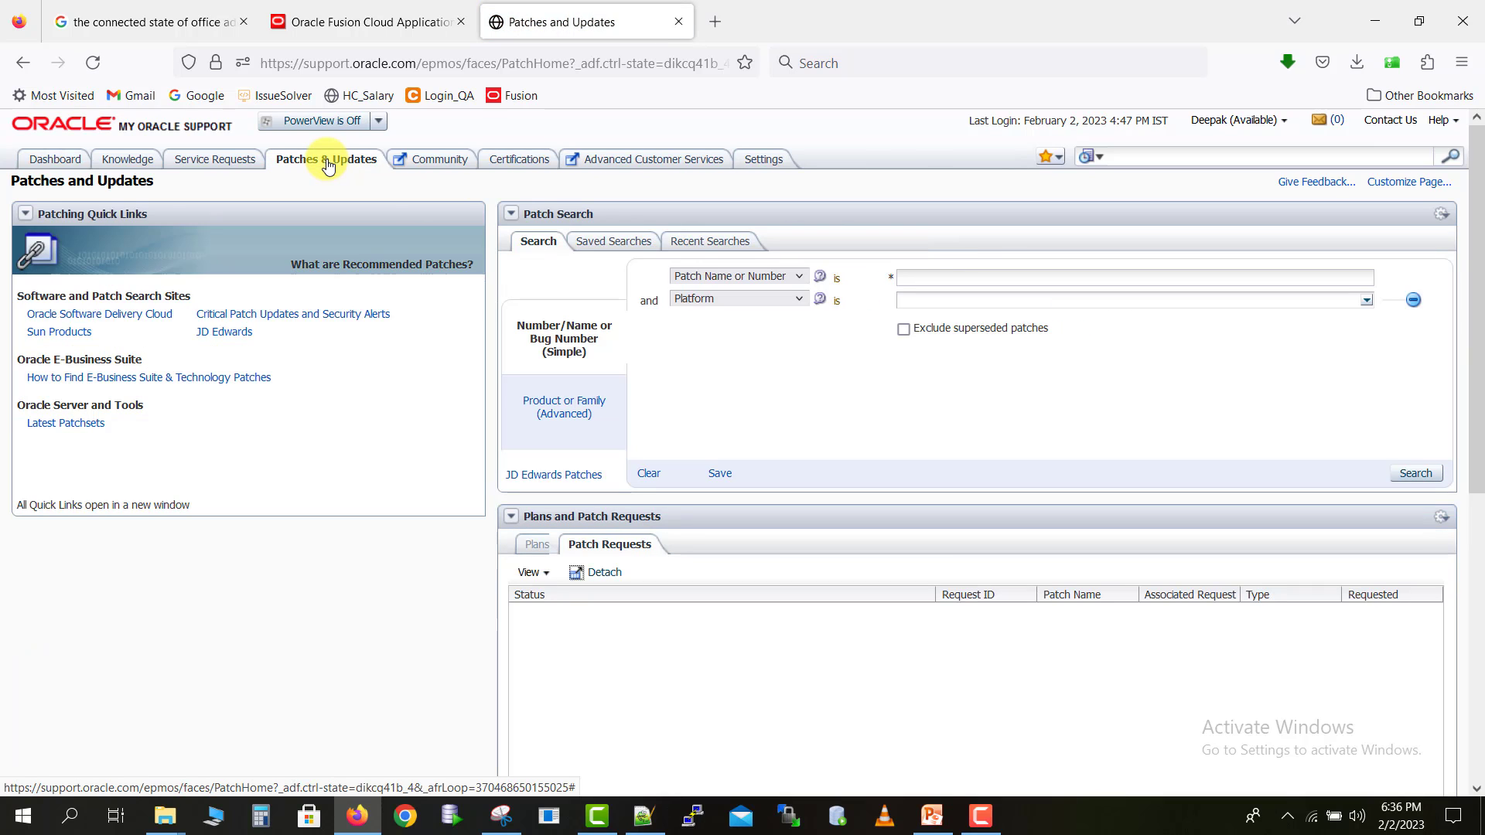
{"action": "left_click", "coordinate": [938, 278]}
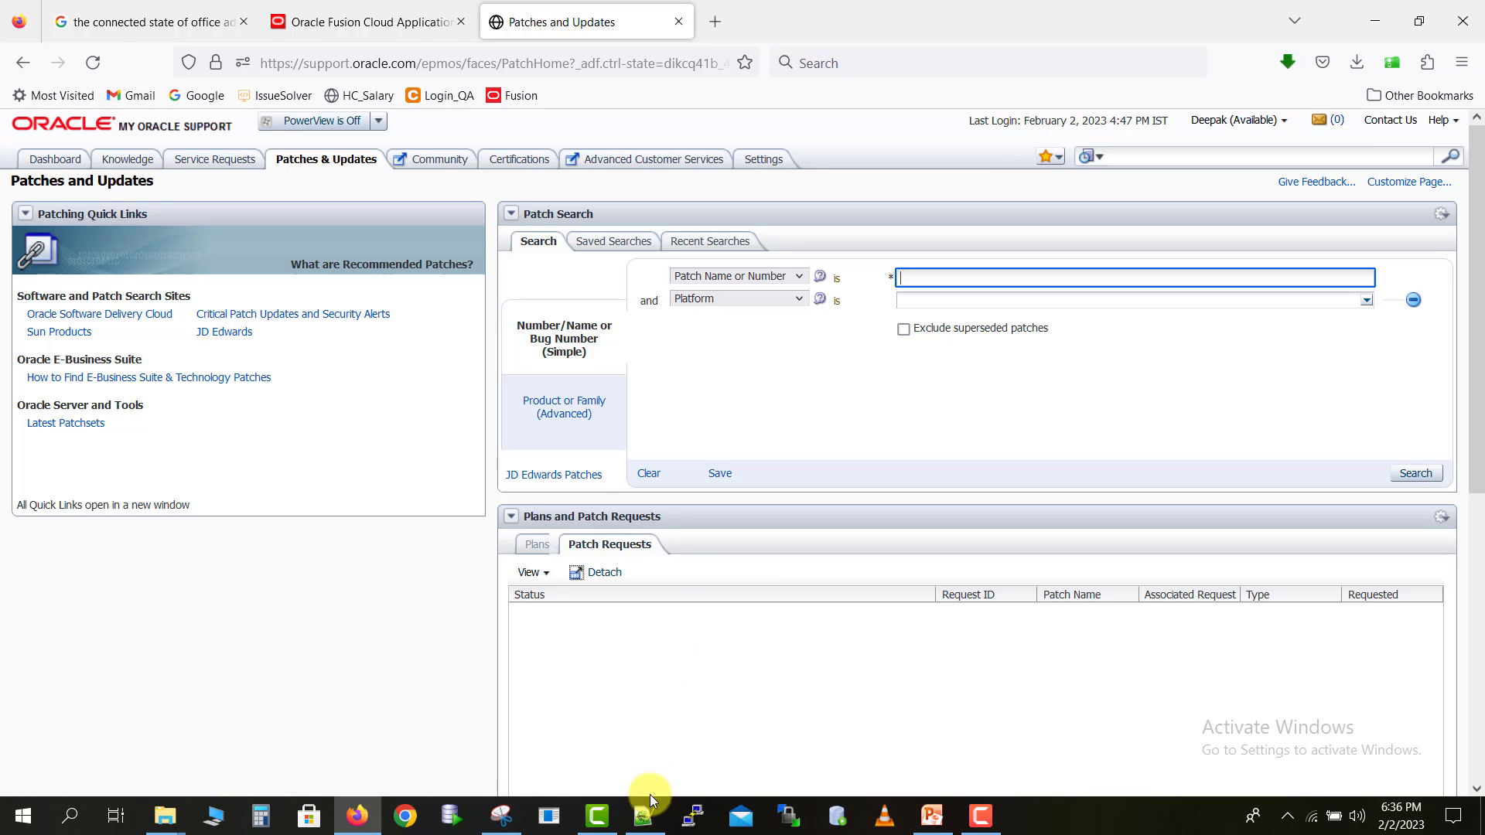
- Switch to Notepad++ and add the line "Patch number: 31409616" below the setup download note
{"action": "left_click", "coordinate": [649, 825]}
{"action": "type", "text": "4"}
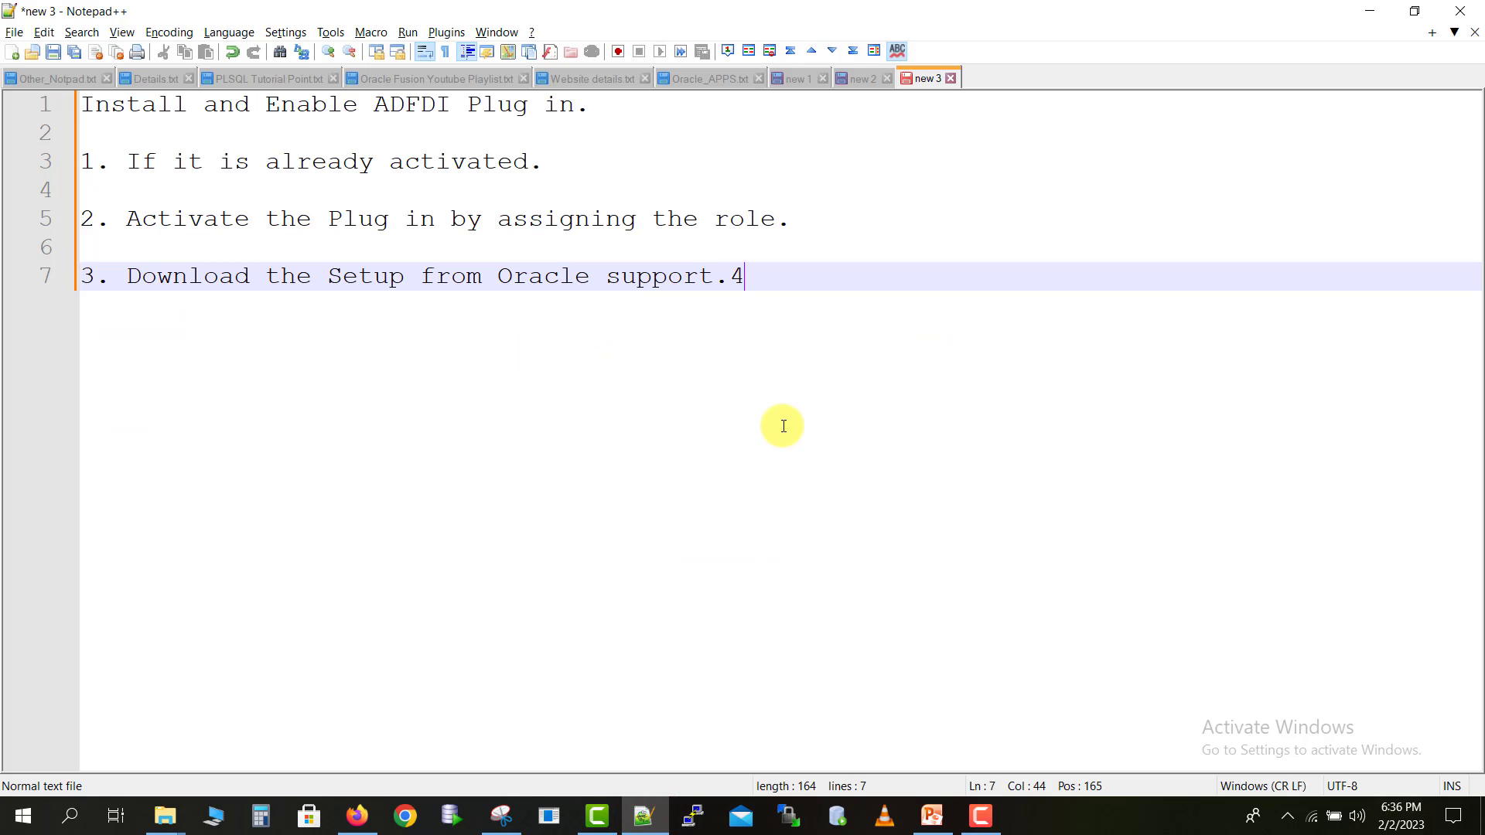
{"action": "key", "text": "BackSpace"}
{"action": "key", "text": "Return"}
{"action": "type", "text": "P"}
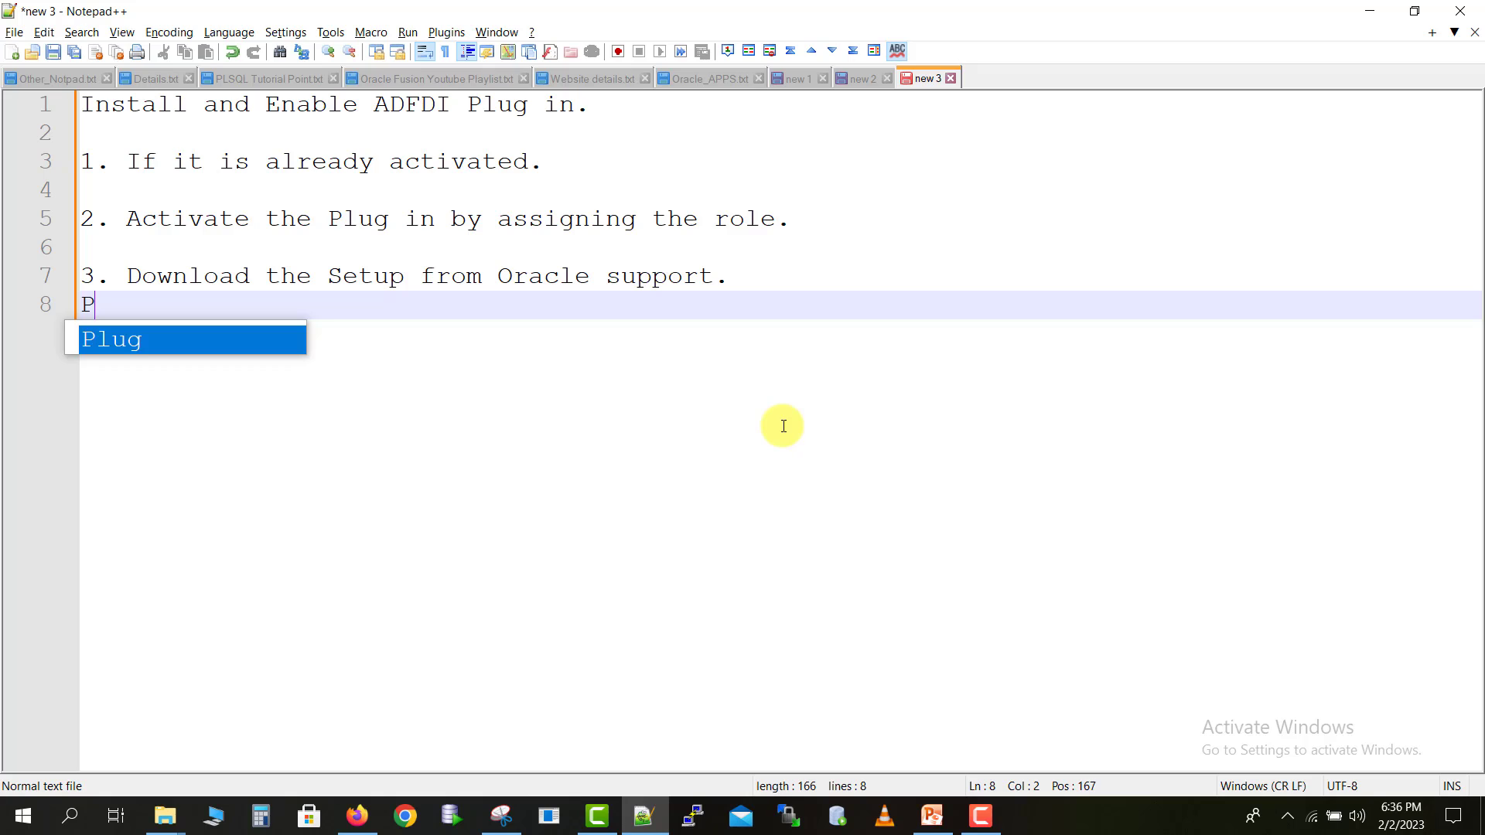
{"action": "type", "text": "atch "}
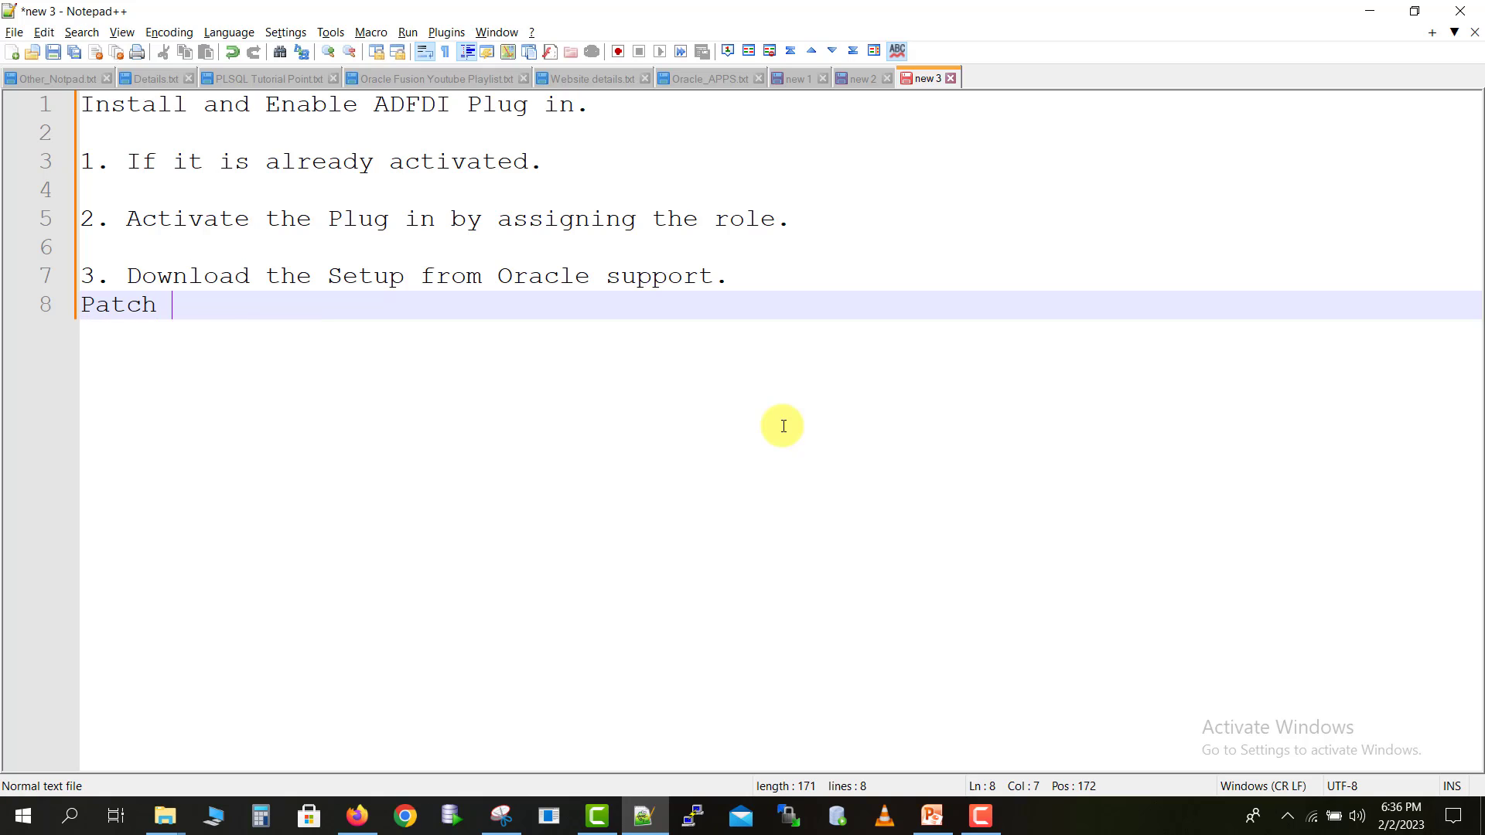
{"action": "type", "text": "number: 31409616"}
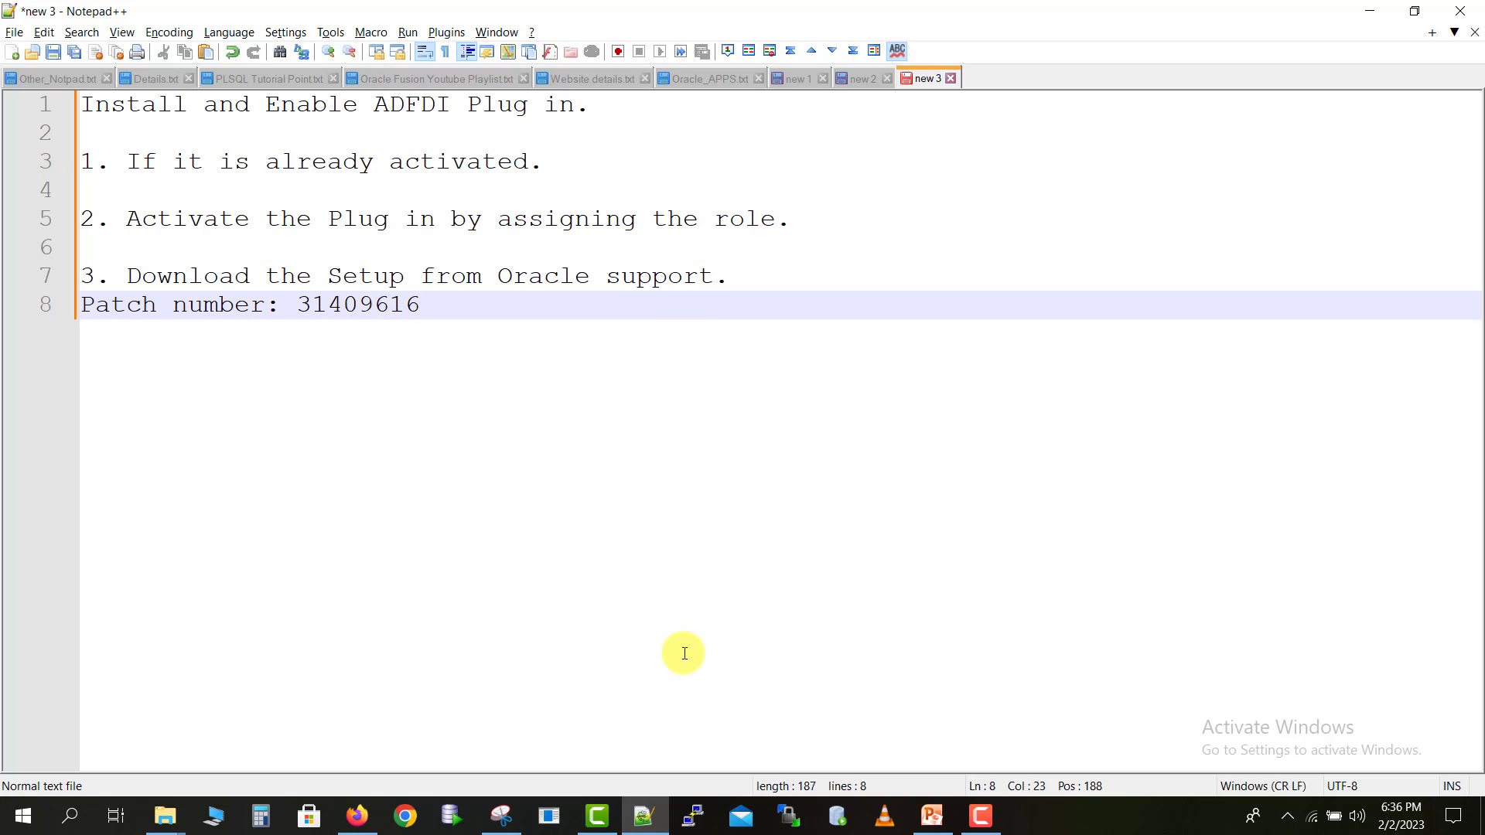
- Switch to Firefox and search Patches & Updates for patch number 31409616
{"action": "left_click", "coordinate": [356, 815]}
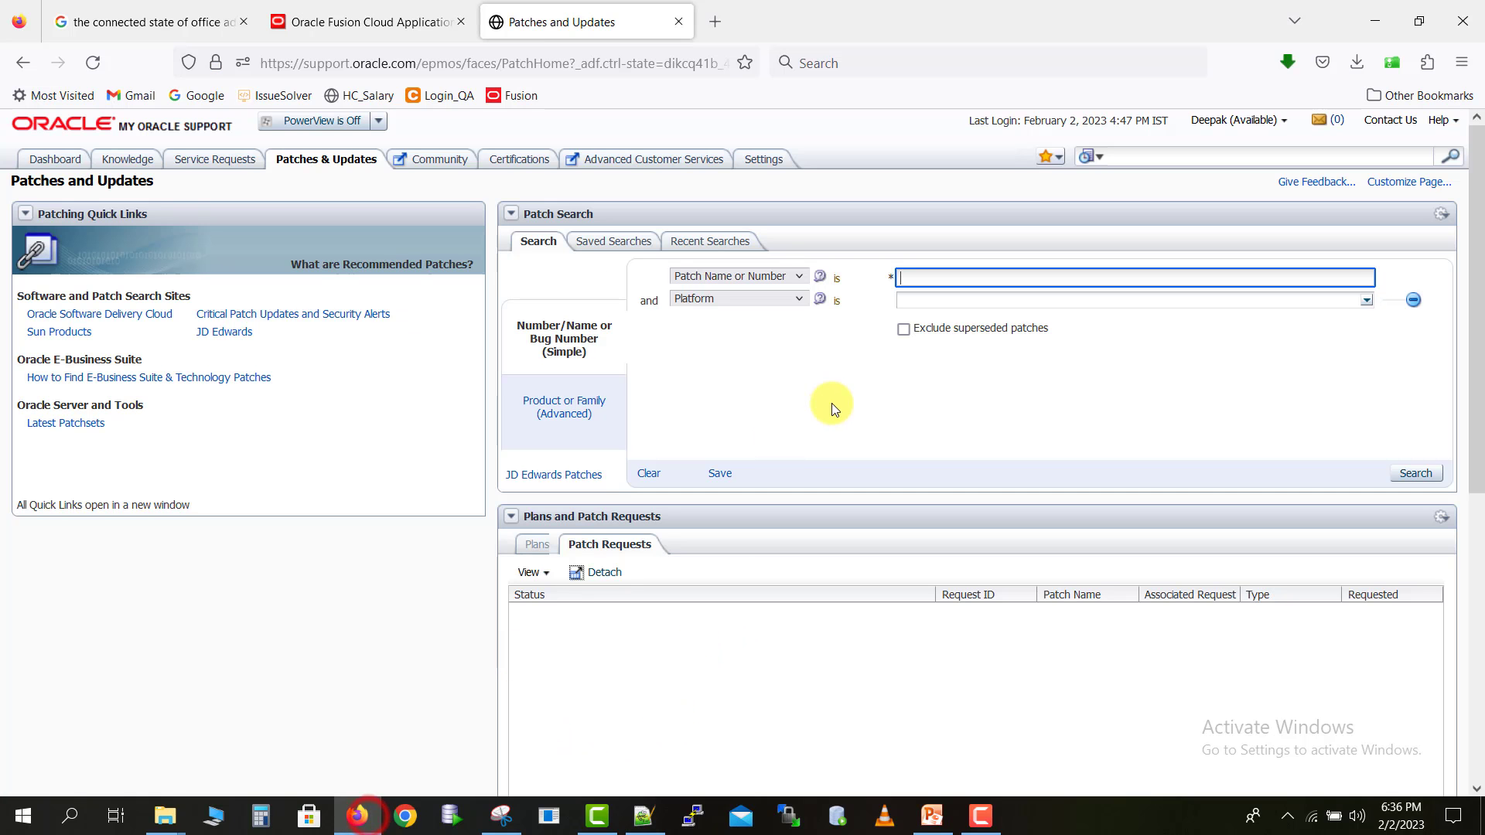
{"action": "type", "text": "31409616"}
{"action": "left_click", "coordinate": [1414, 475]}
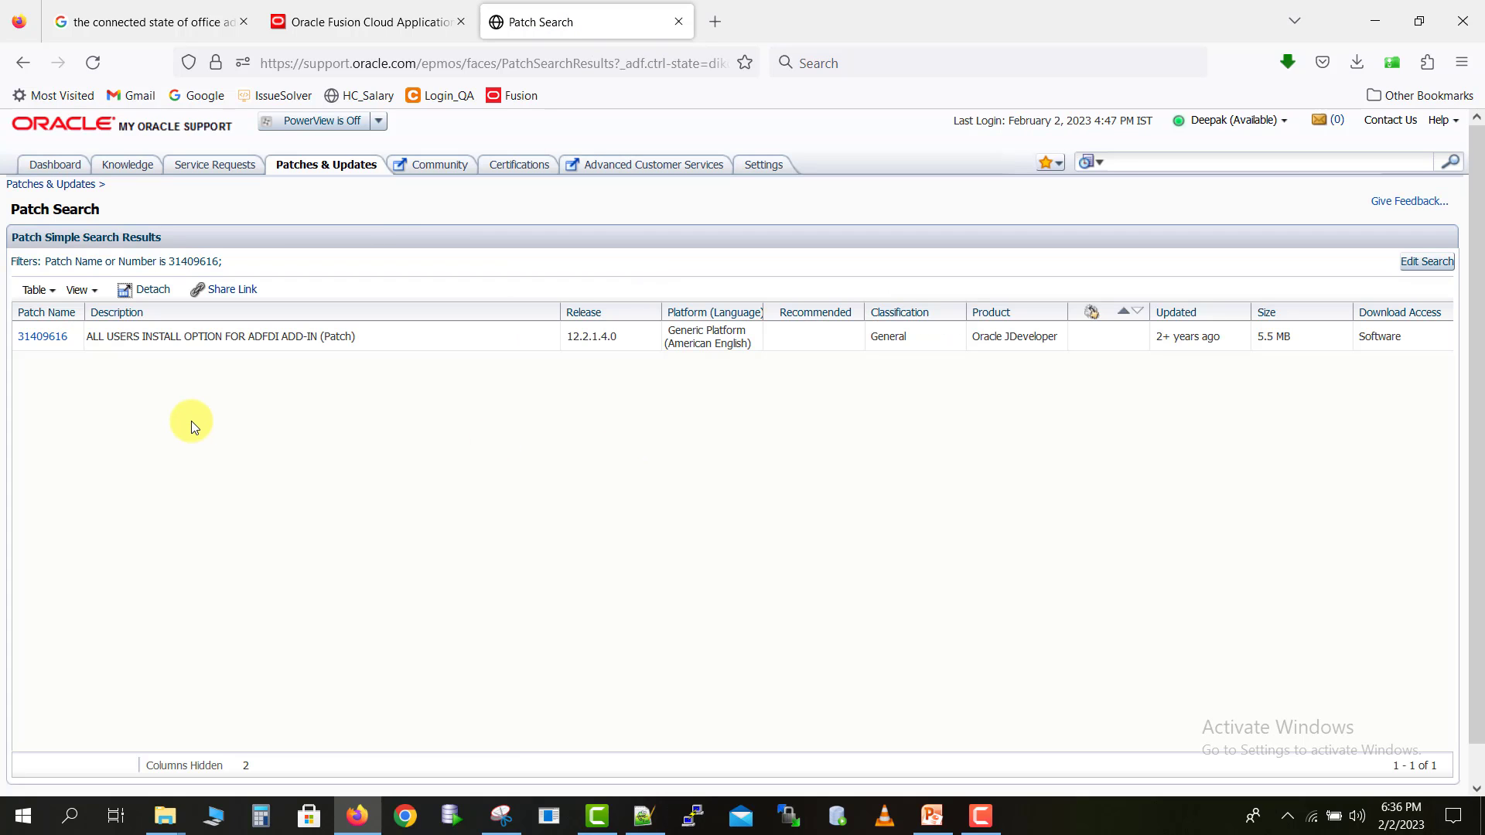
- Open the details of patch 31409616 and download its p31409616_122140_Generic.zip file
{"action": "left_click", "coordinate": [41, 340]}
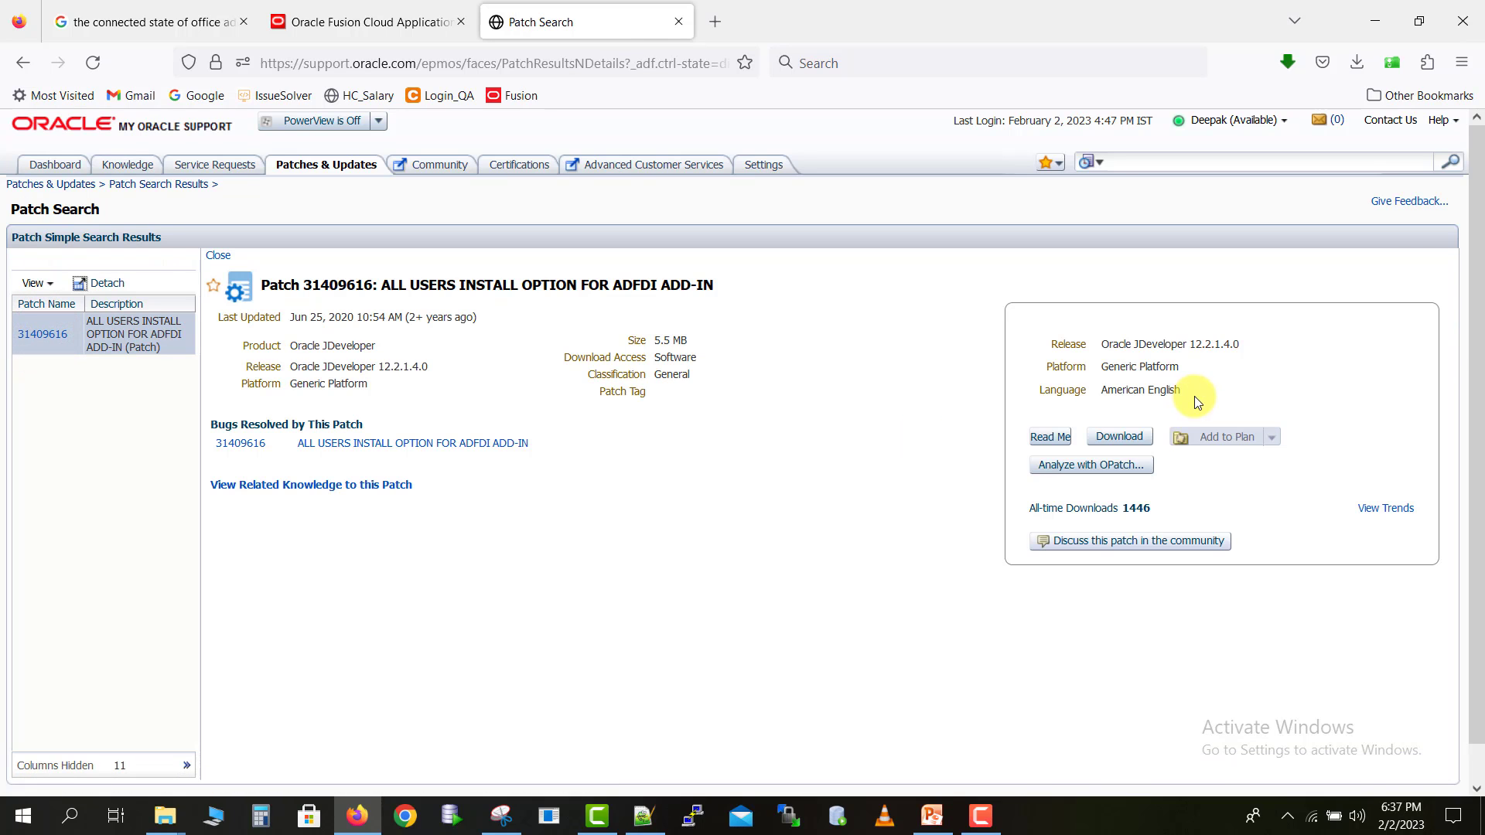
{"action": "left_click", "coordinate": [1133, 438]}
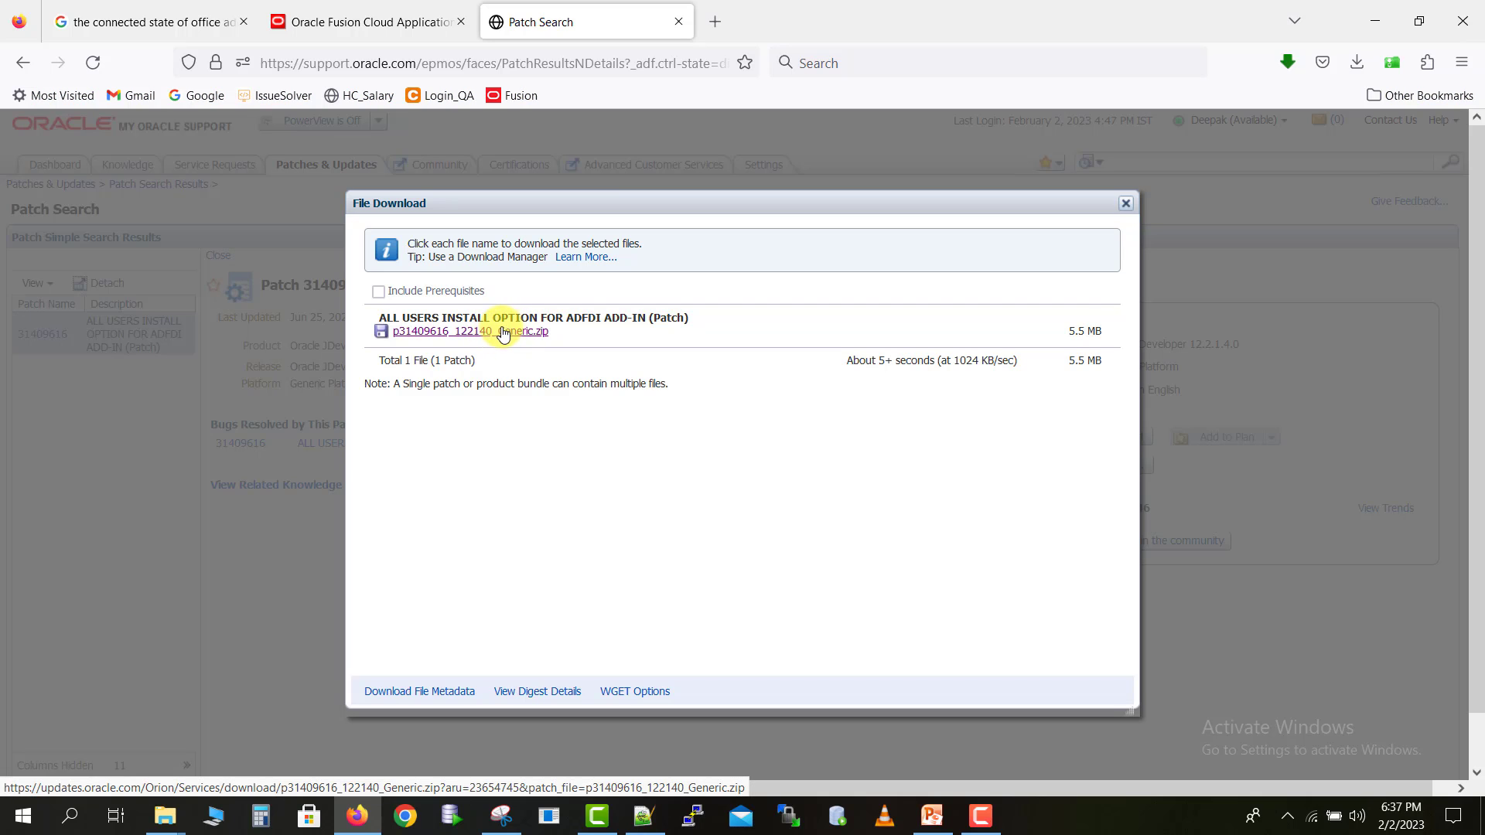
{"action": "left_click", "coordinate": [485, 332]}
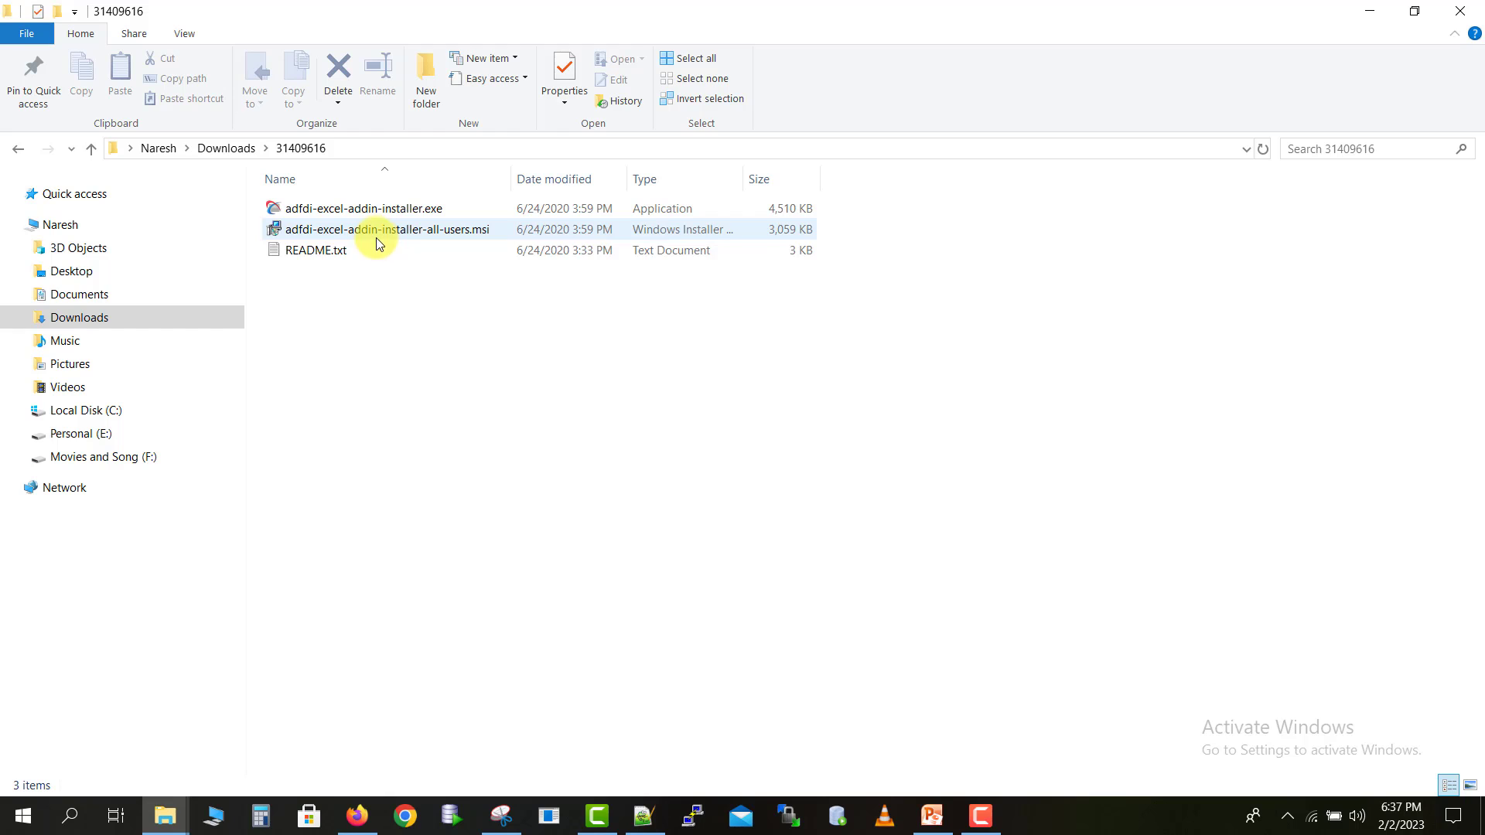
- Read README.txt in the extracted 31409616 folder full-screen for the installation instructions, and close it
{"action": "left_click", "coordinate": [343, 250]}
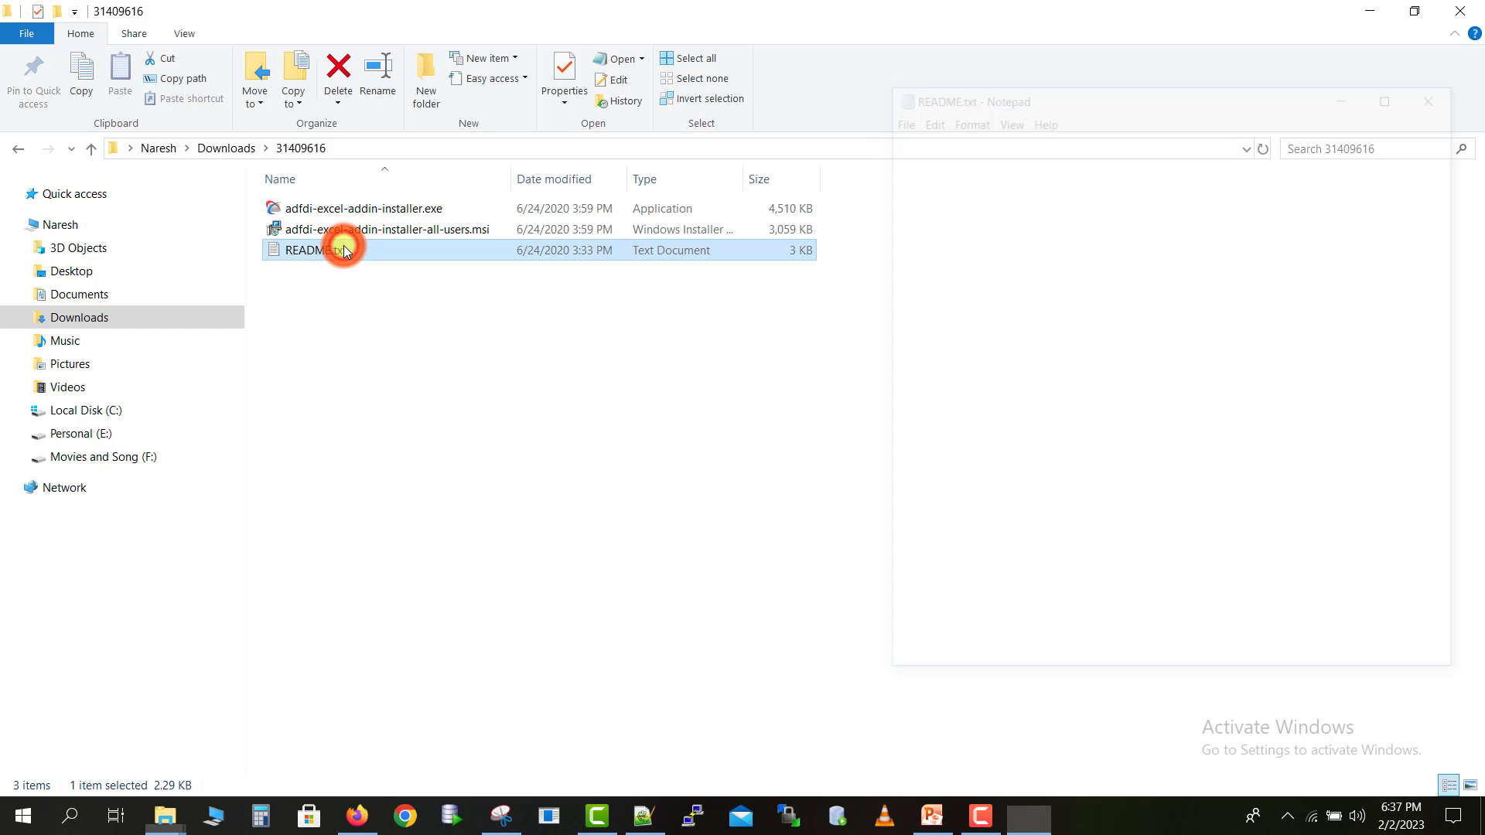
{"action": "double_click", "coordinate": [342, 250]}
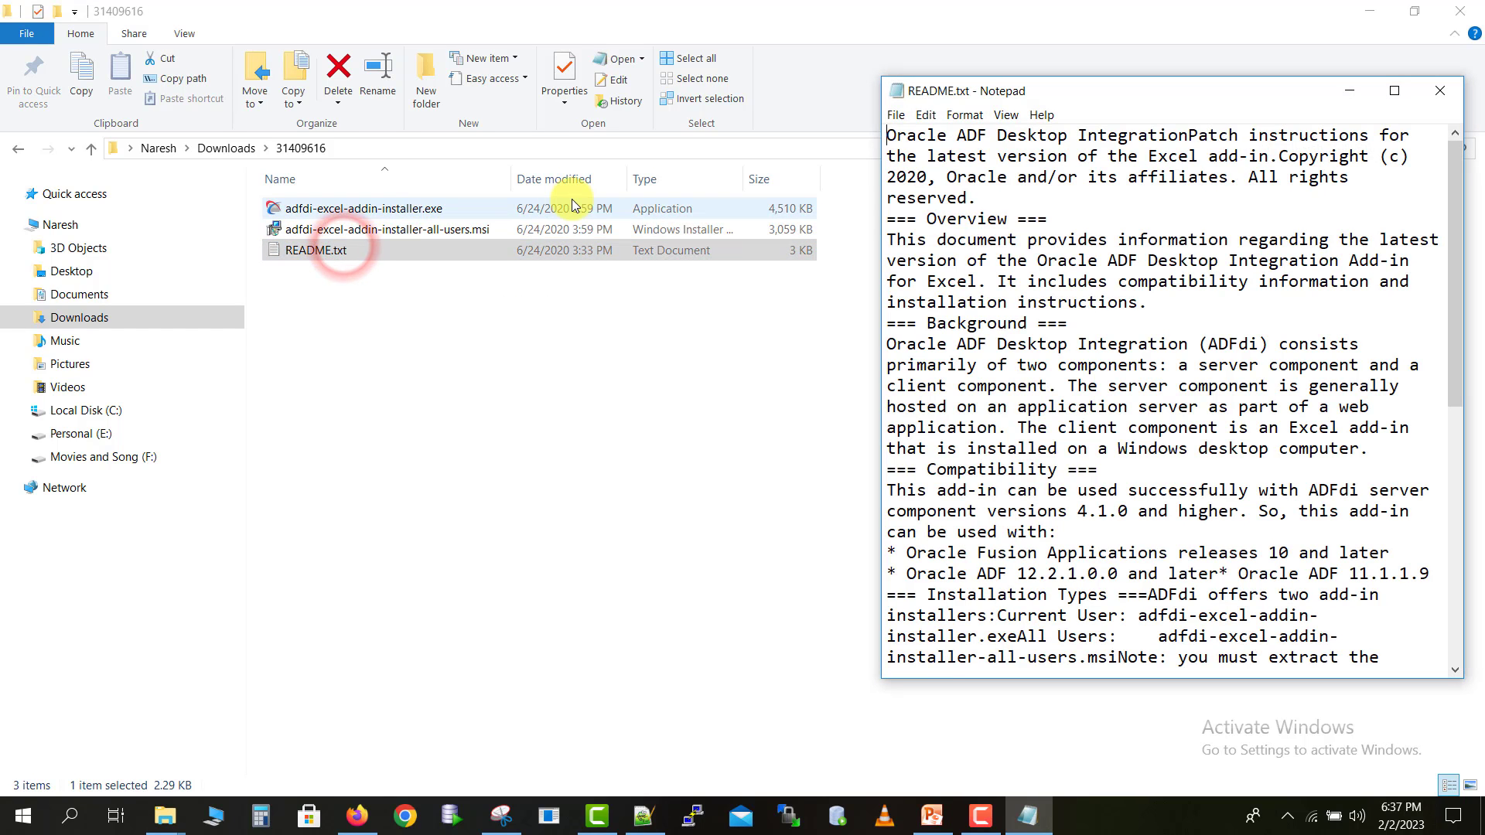
{"action": "left_click", "coordinate": [1386, 99]}
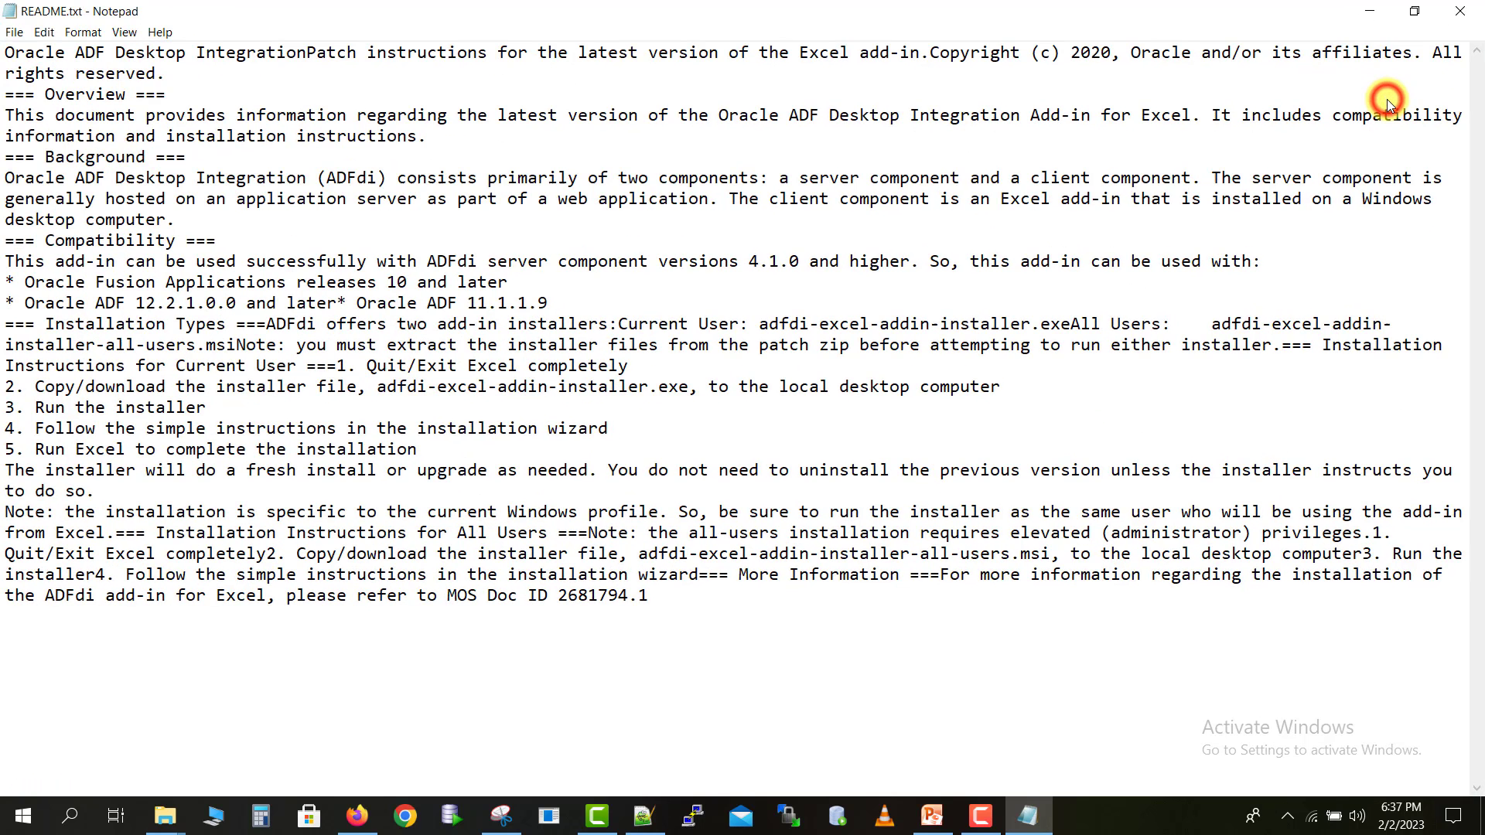
{"action": "left_click", "coordinate": [1460, 11]}
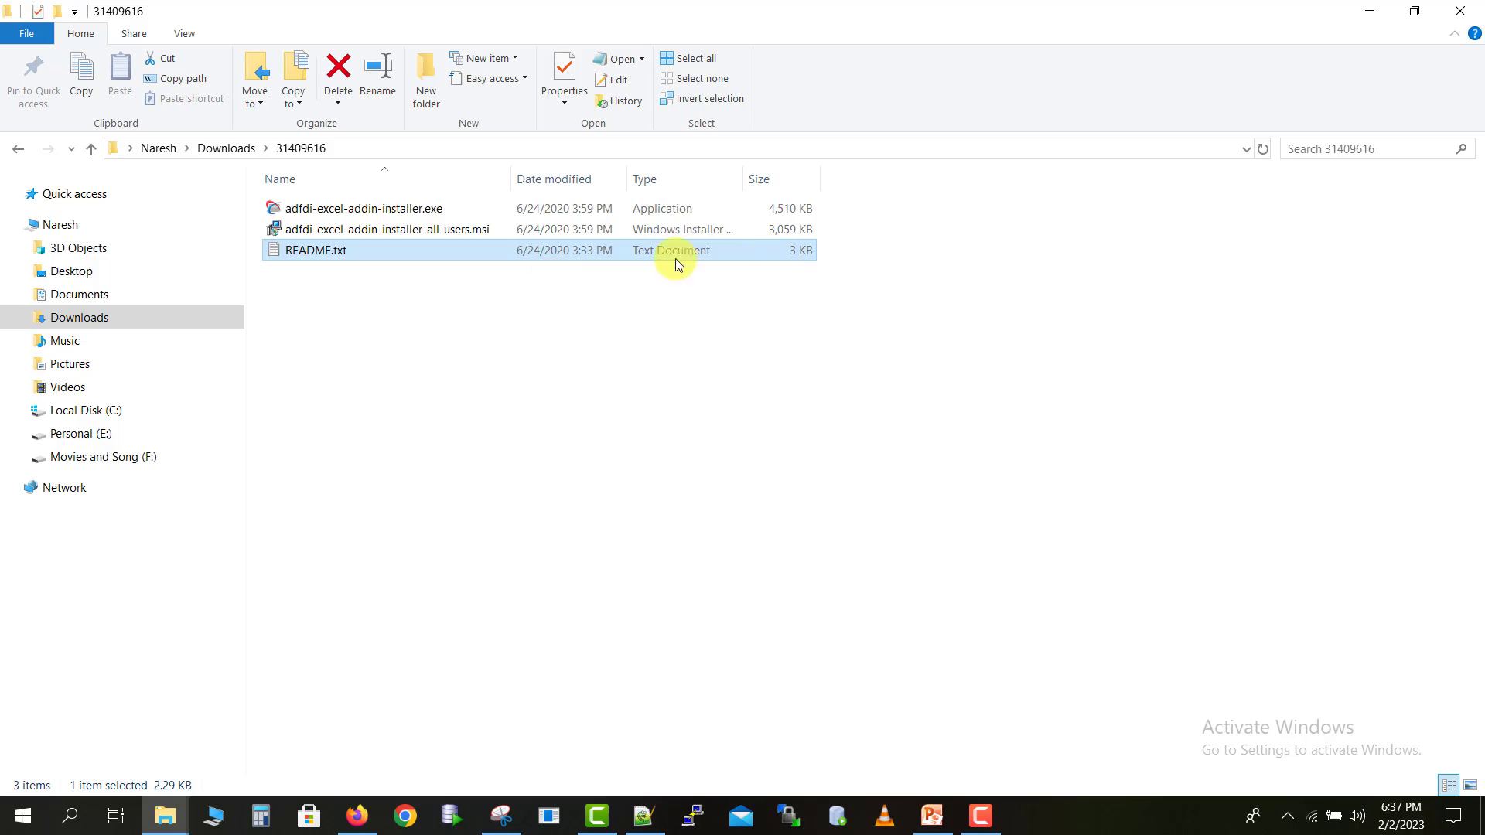
- Launch the all-users installer adfdi-excel-addin-installer-all-users.msi from the 31409616 folder
{"action": "left_click", "coordinate": [356, 231]}
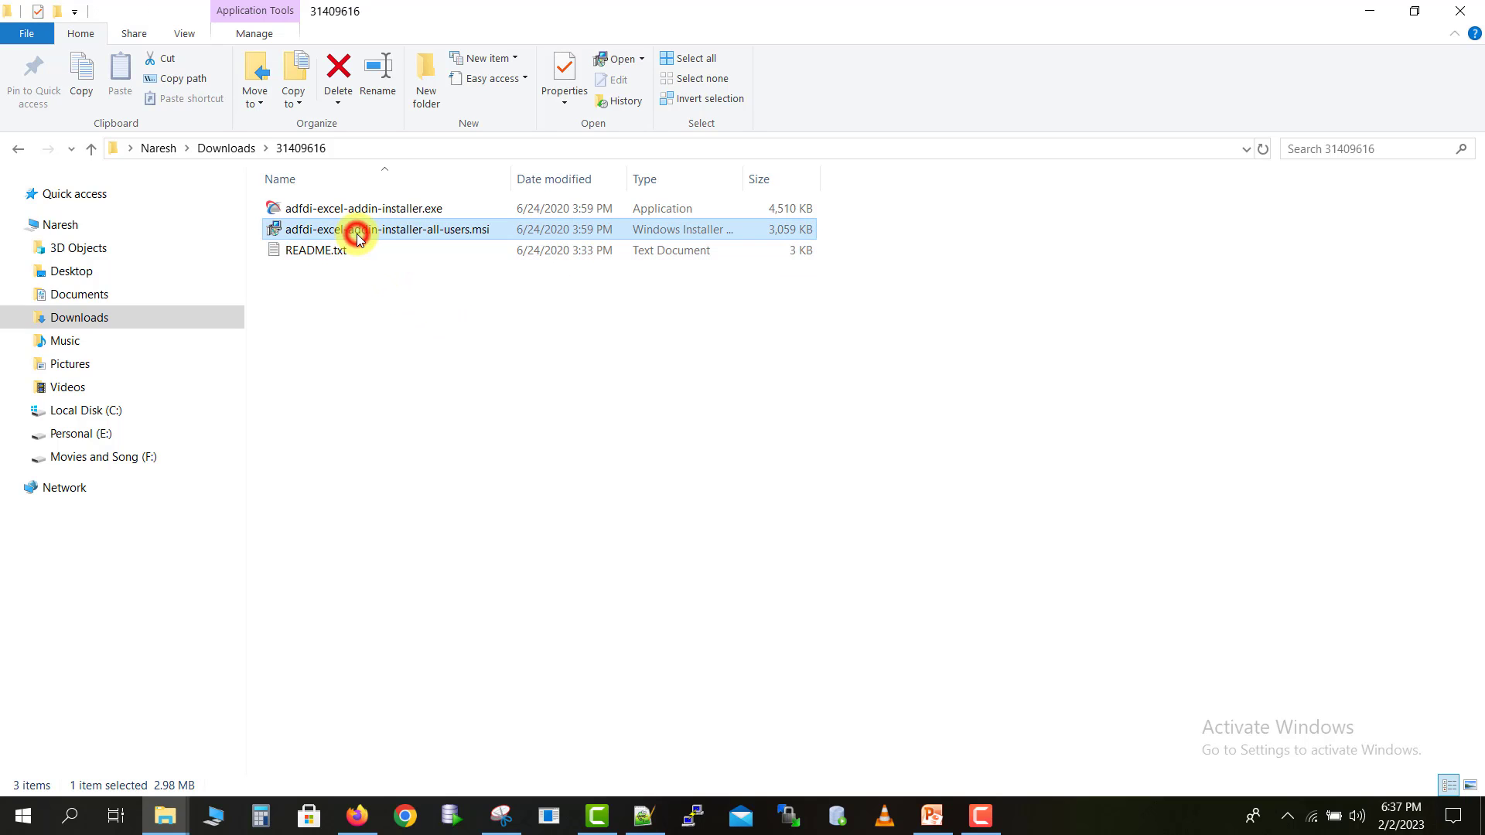
{"action": "double_click", "coordinate": [405, 233]}
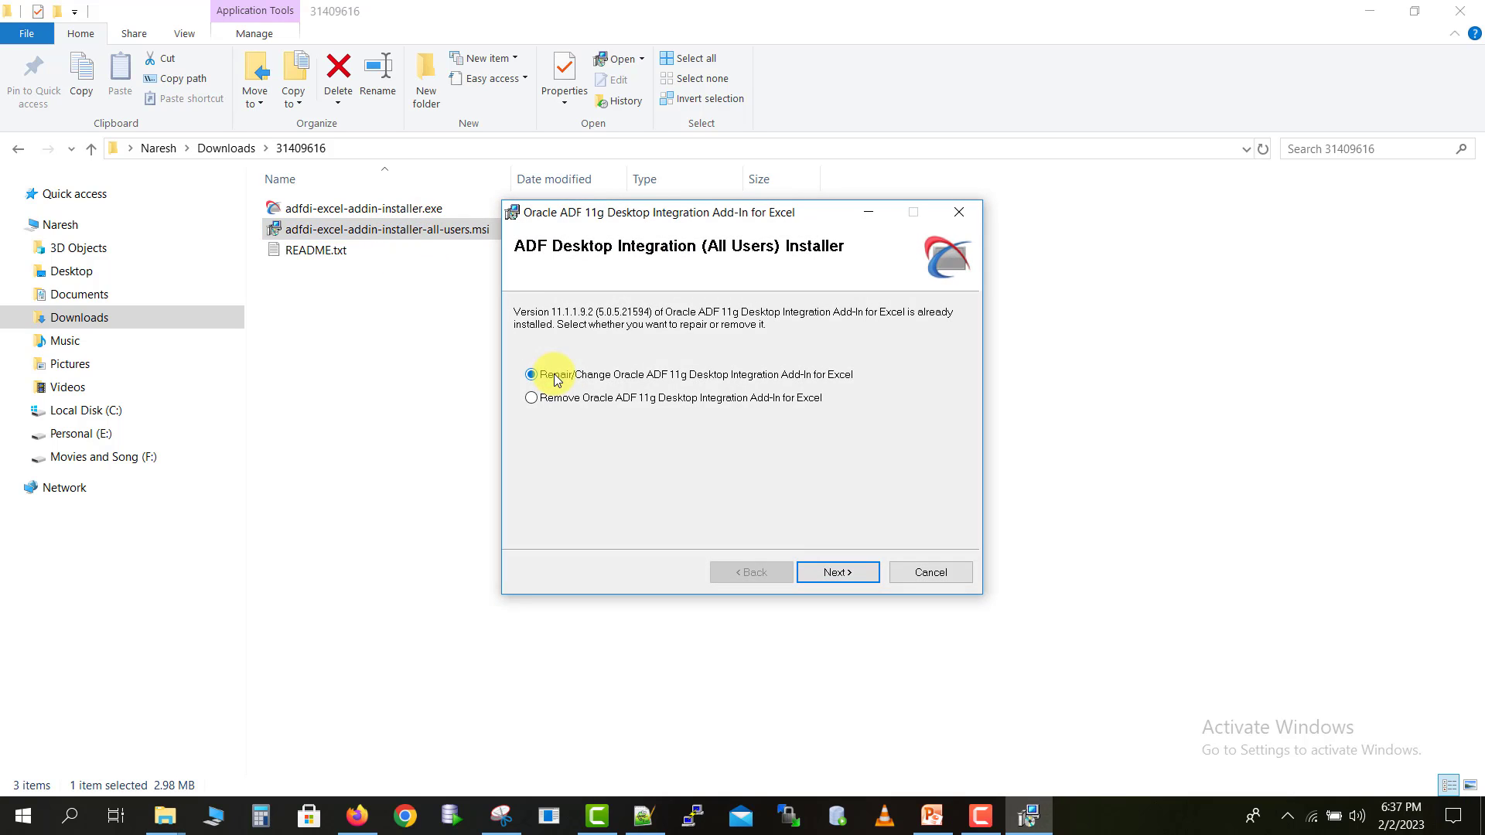
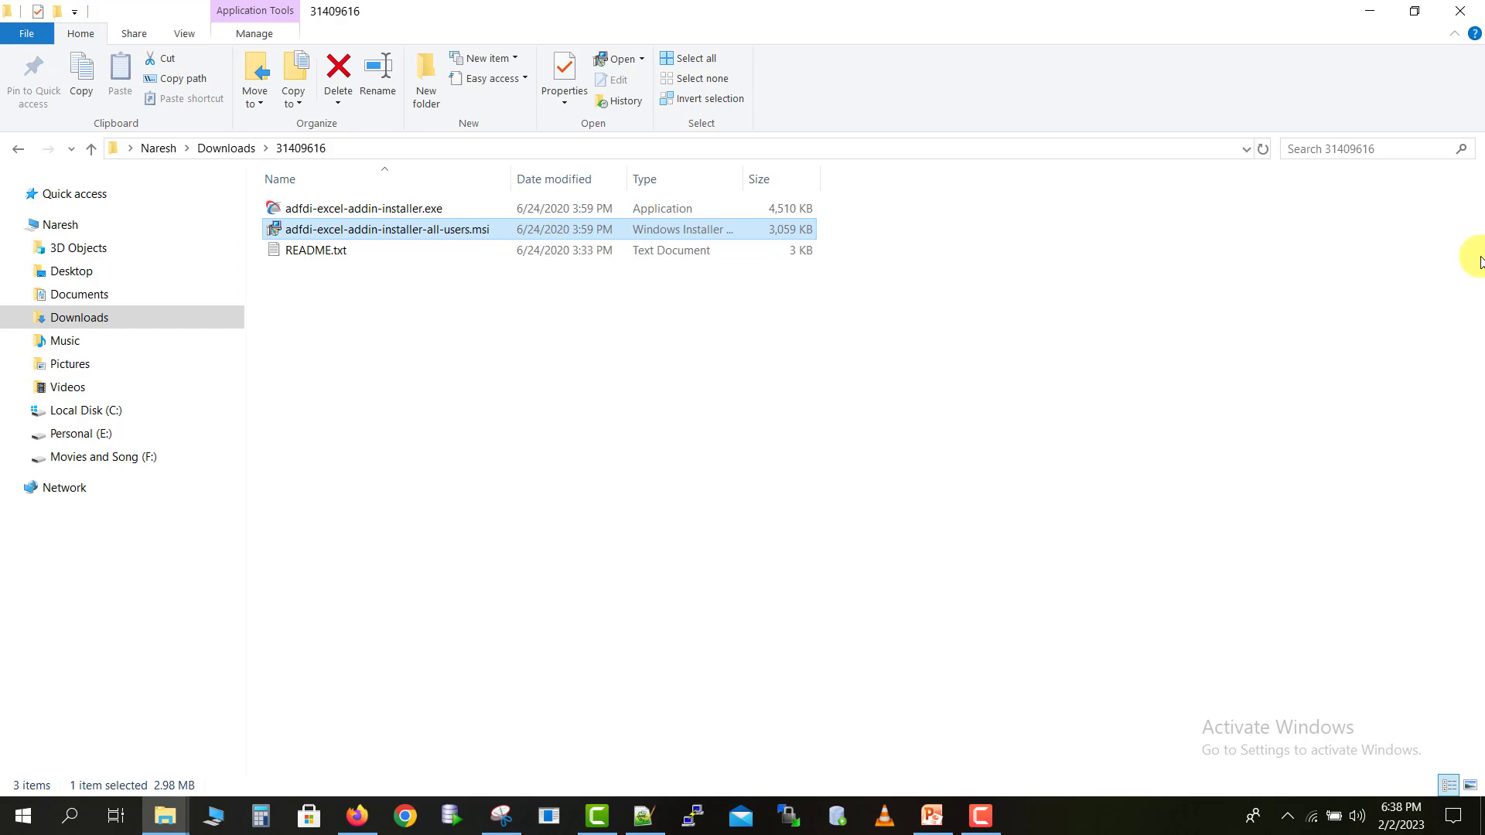
- Switch to the Oracle Fusion home page in Firefox and open the Invoices app under Payables
{"action": "key", "text": "alt+Tab"}
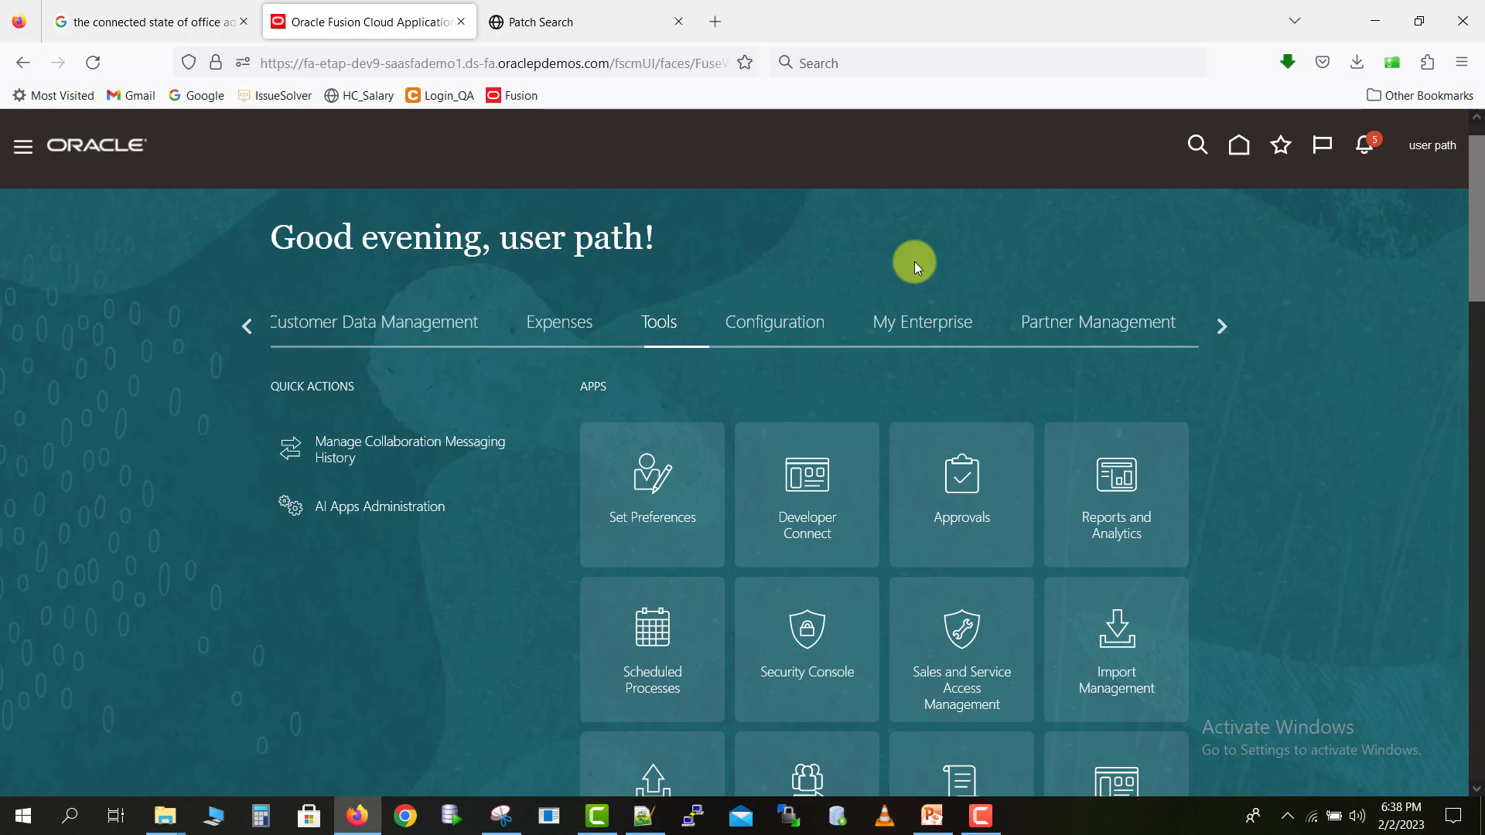
{"action": "left_click", "coordinate": [243, 325]}
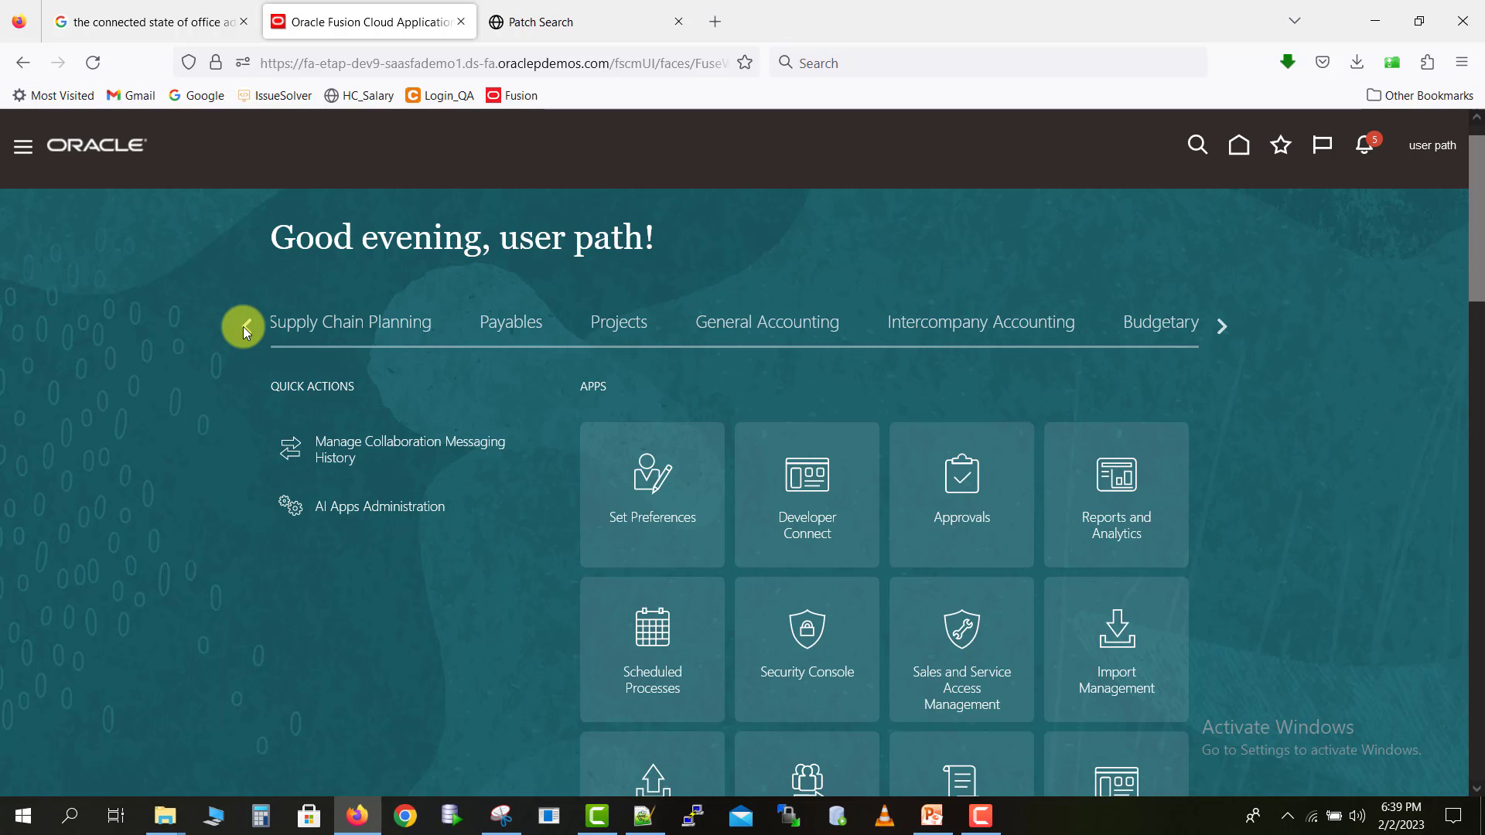
{"action": "left_click", "coordinate": [520, 332]}
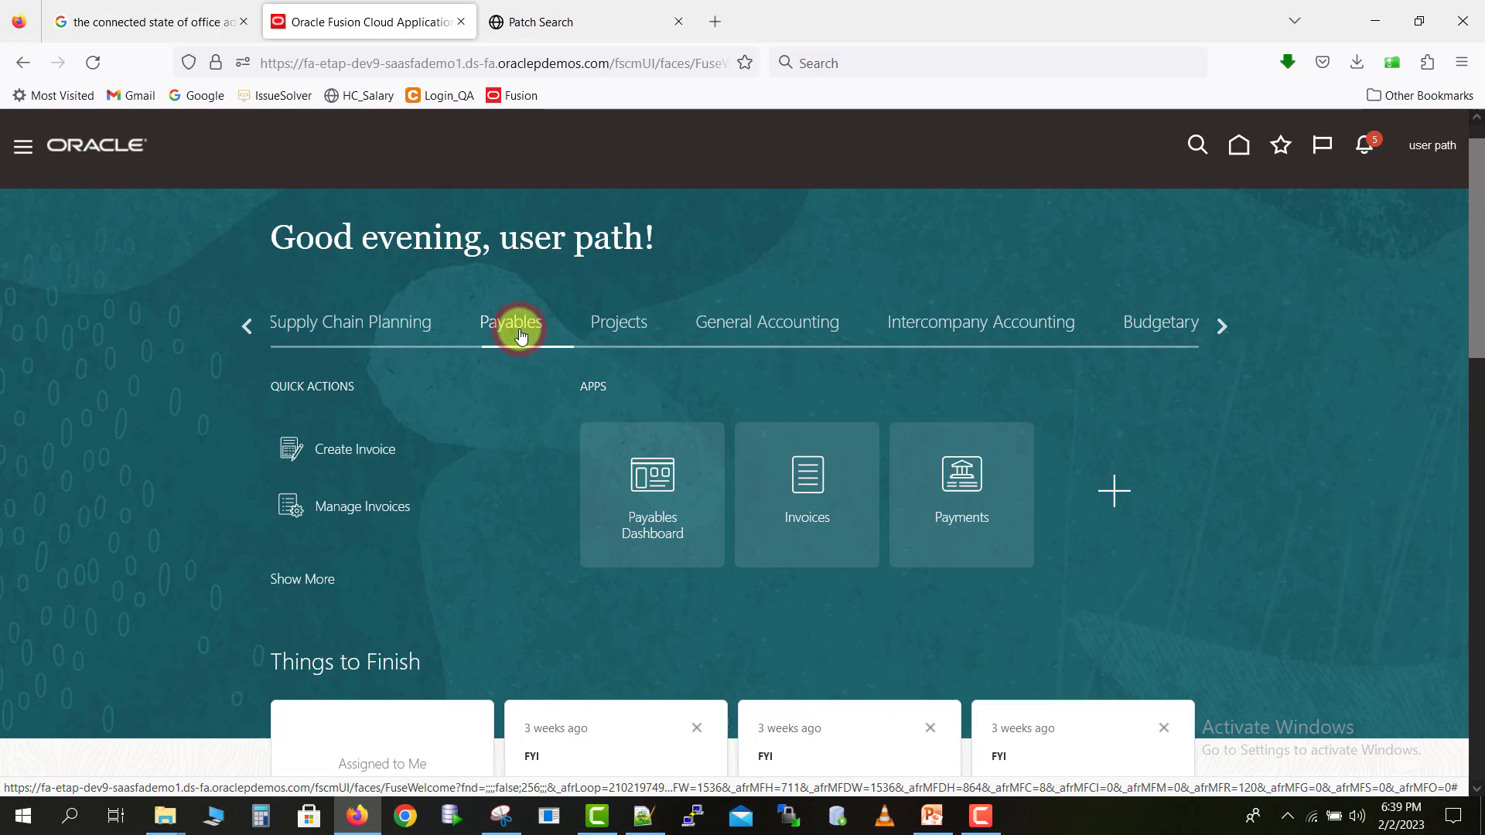
{"action": "left_click", "coordinate": [797, 475]}
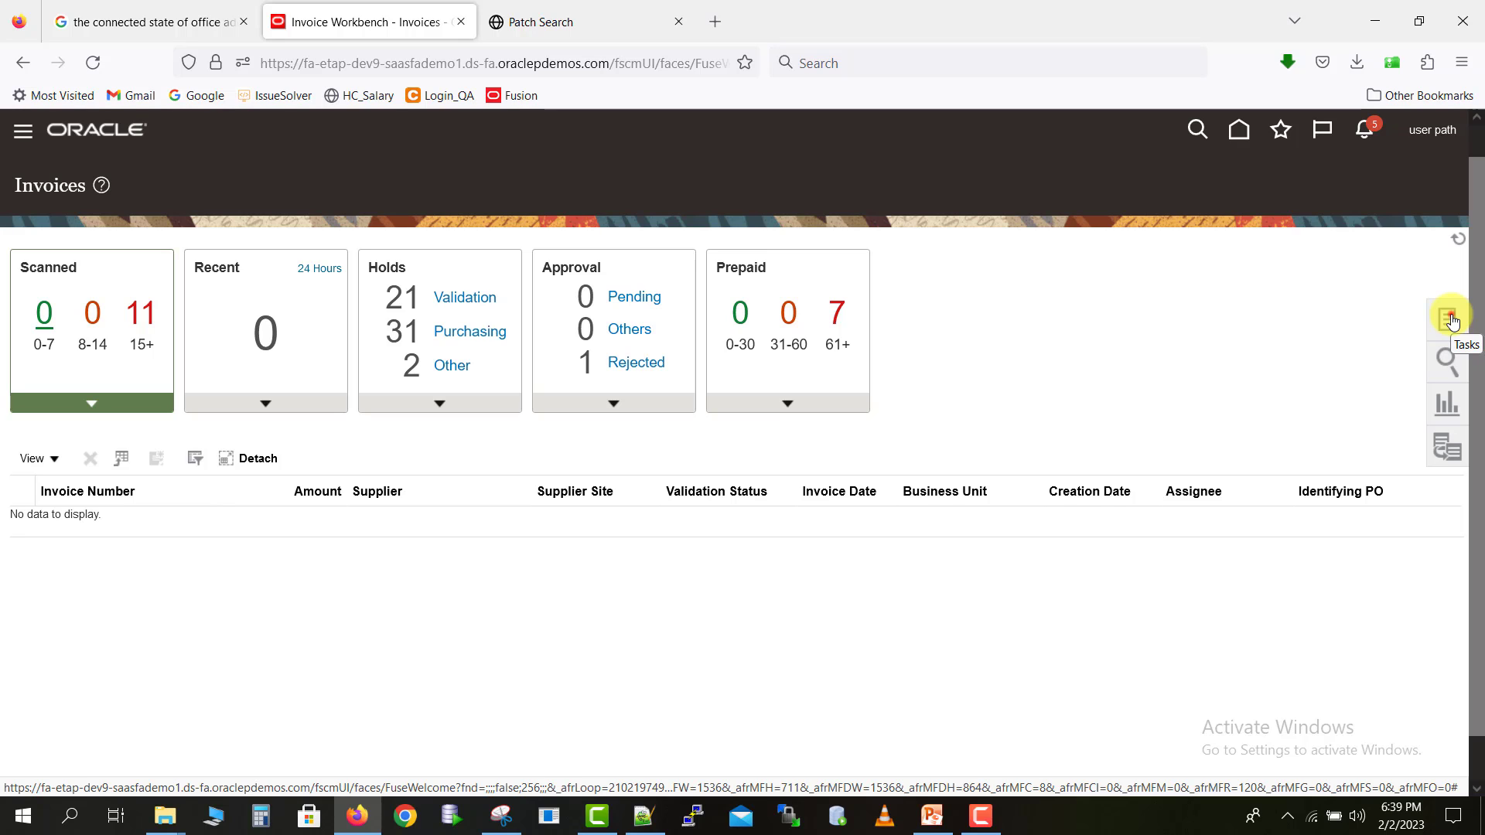
- Download the Correct Import Errors spreadsheet from the invoice tasks, open it in Excel and enable editing
{"action": "left_click", "coordinate": [1449, 319]}
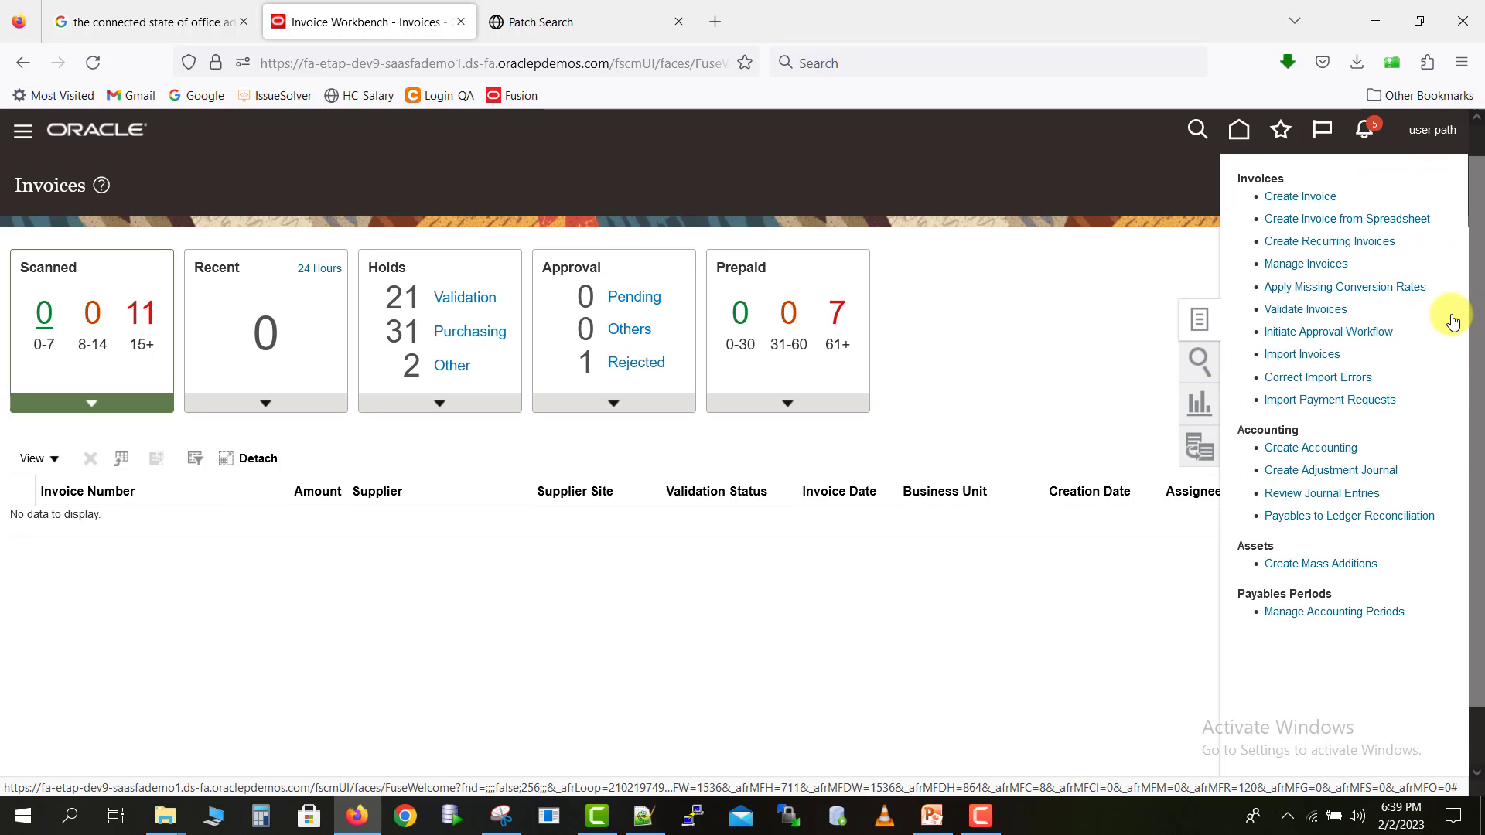
{"action": "left_click", "coordinate": [1291, 383]}
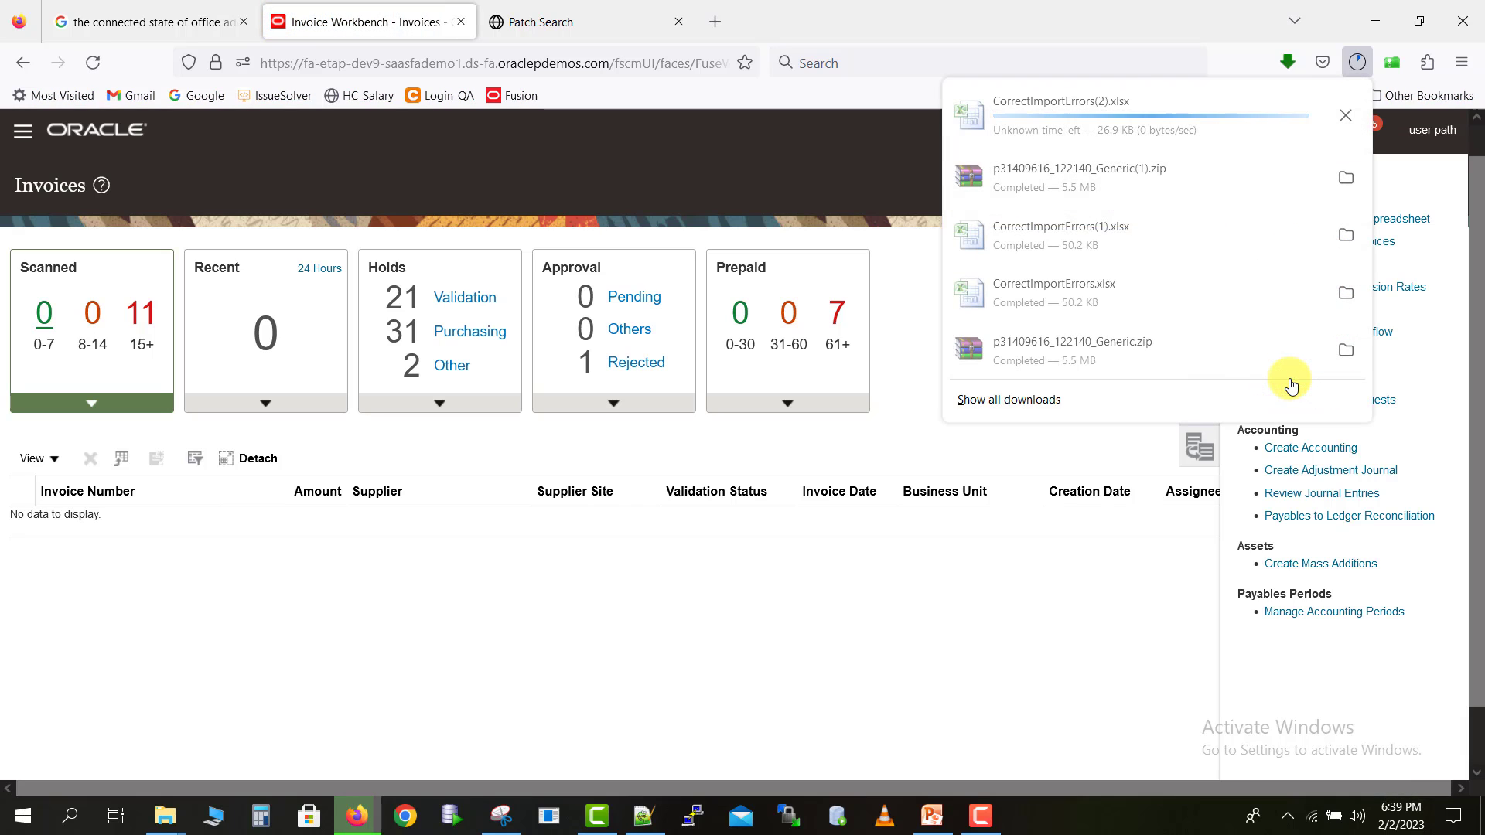
{"action": "left_click", "coordinate": [1047, 109]}
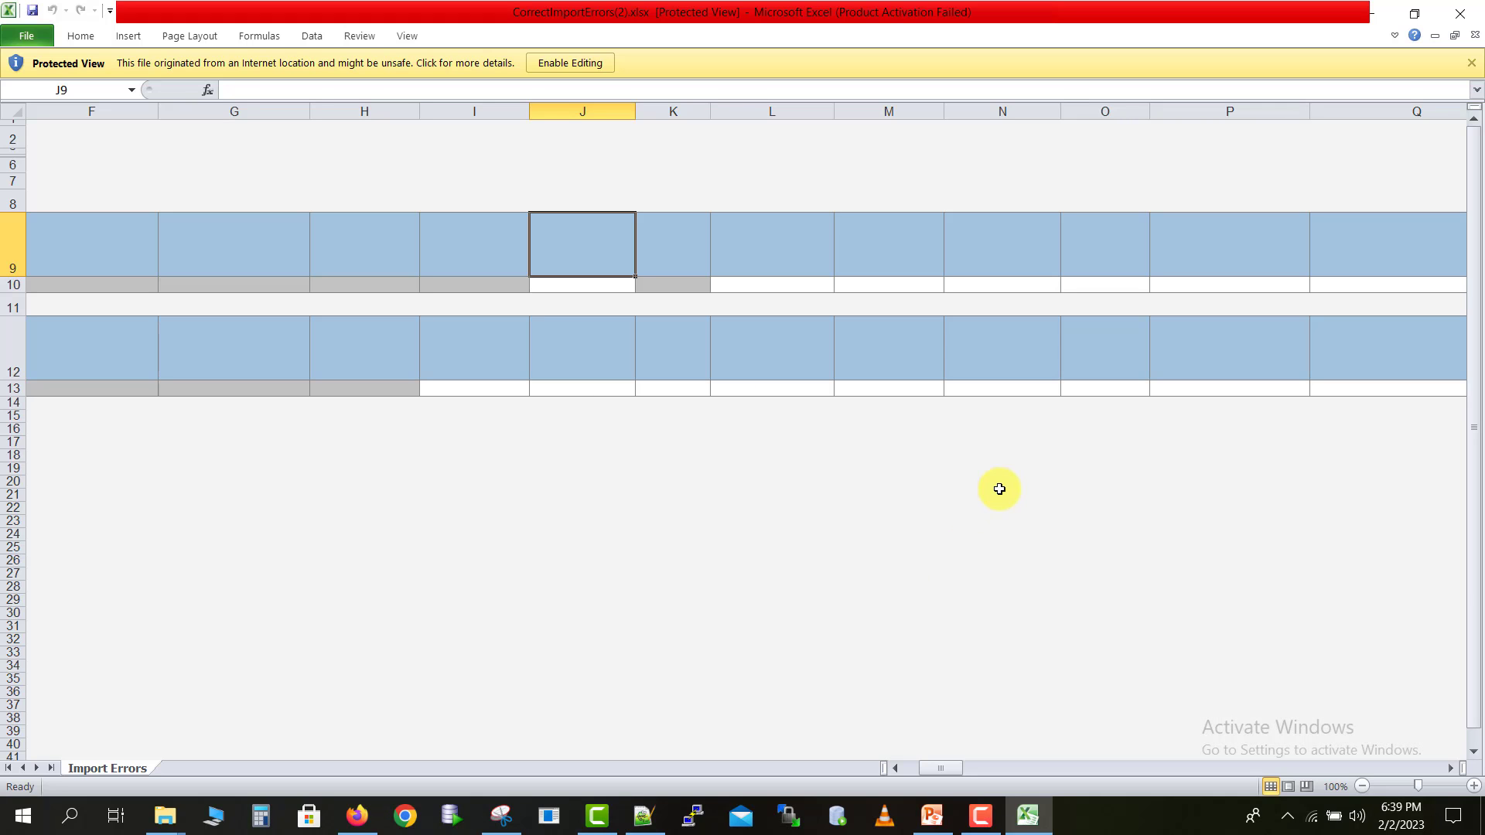
{"action": "left_click", "coordinate": [569, 64]}
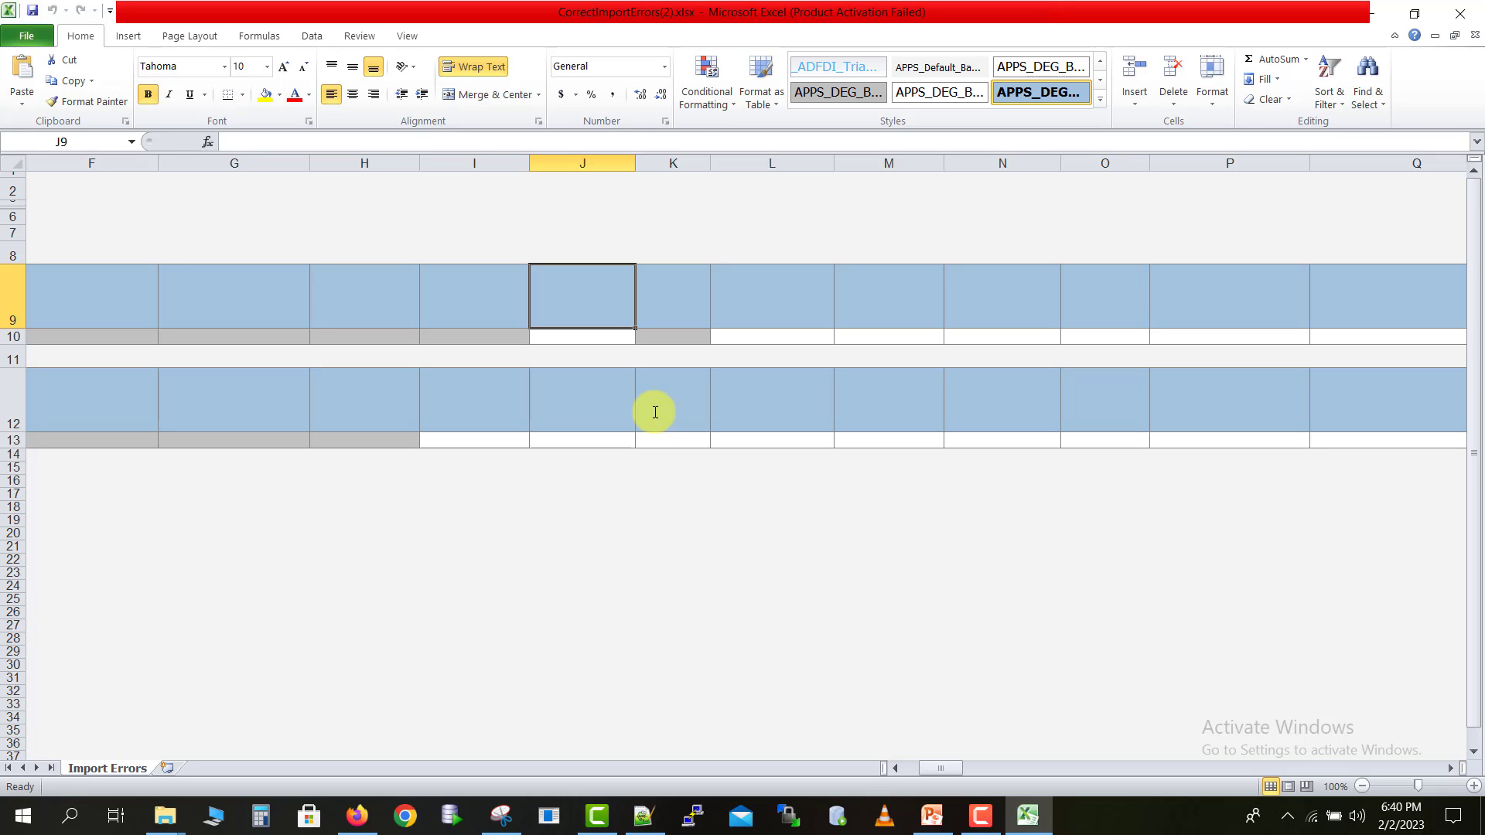
- In Excel's Trust Center, enable all macros with trusted access to the VBA project object model, check the ActiveX settings and confirm
{"action": "left_click", "coordinate": [47, 44]}
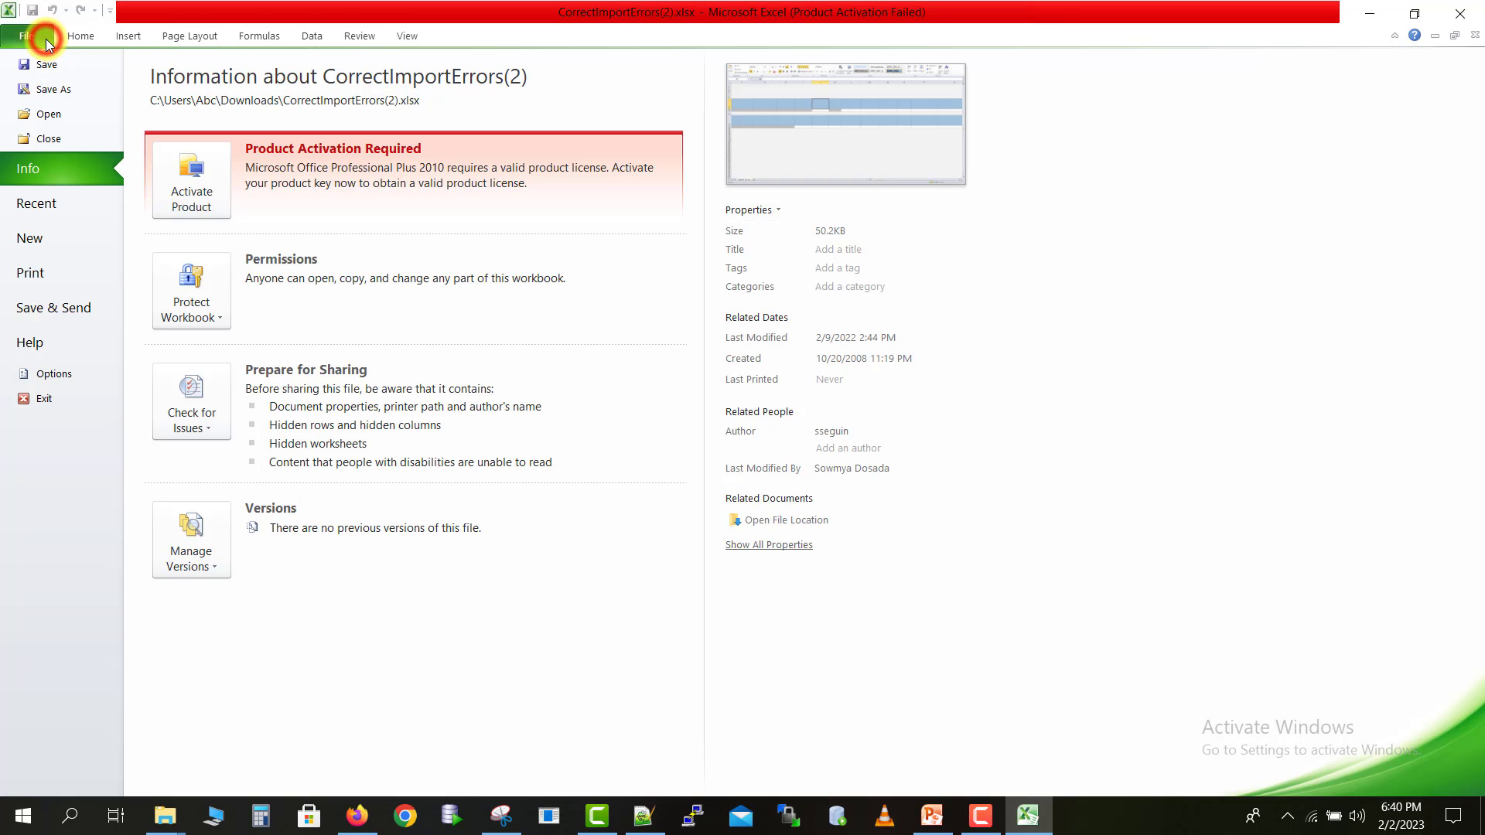
{"action": "left_click", "coordinate": [62, 374]}
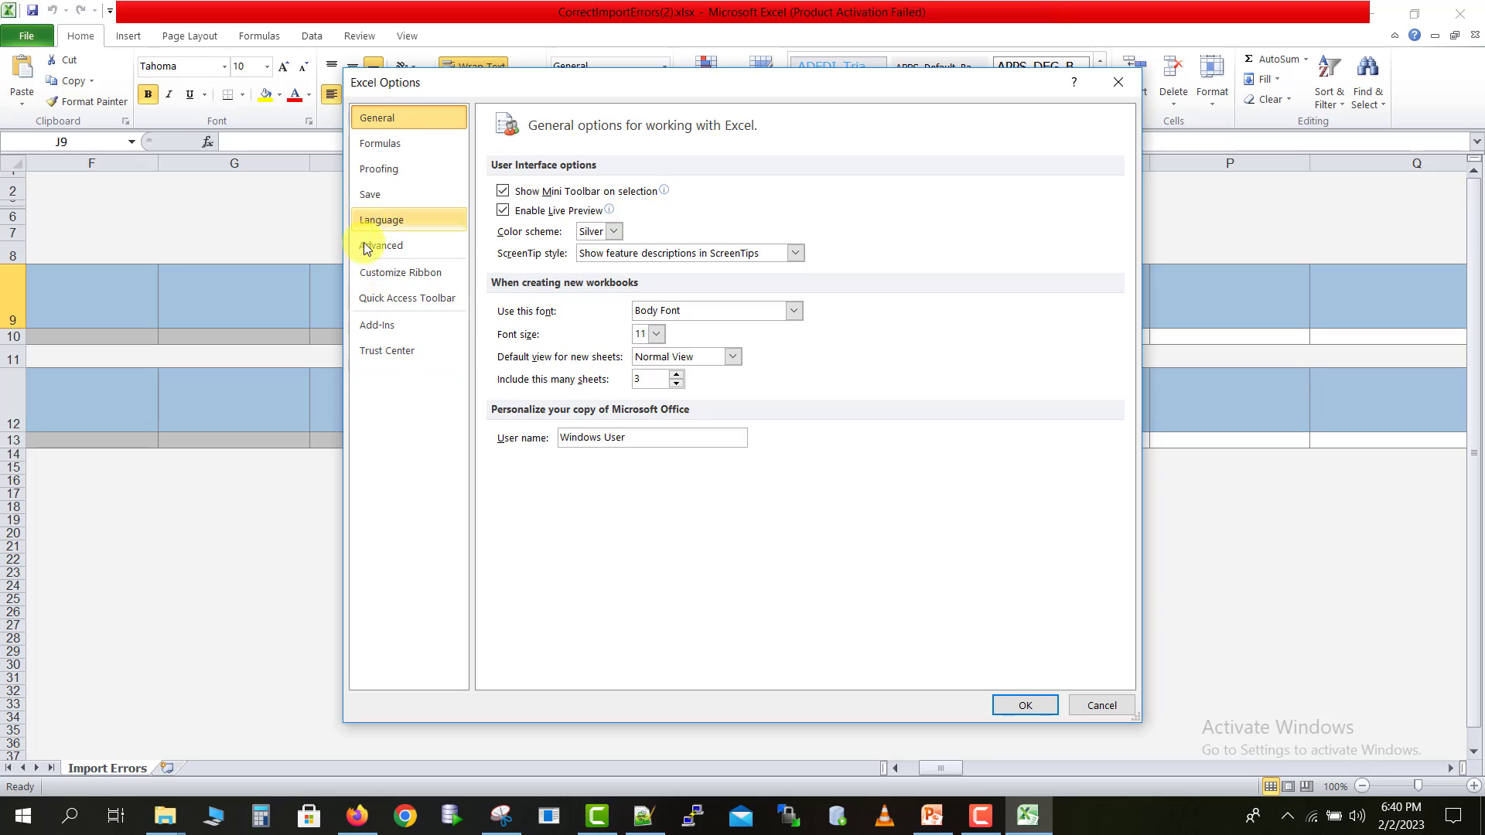
{"action": "left_click", "coordinate": [390, 351]}
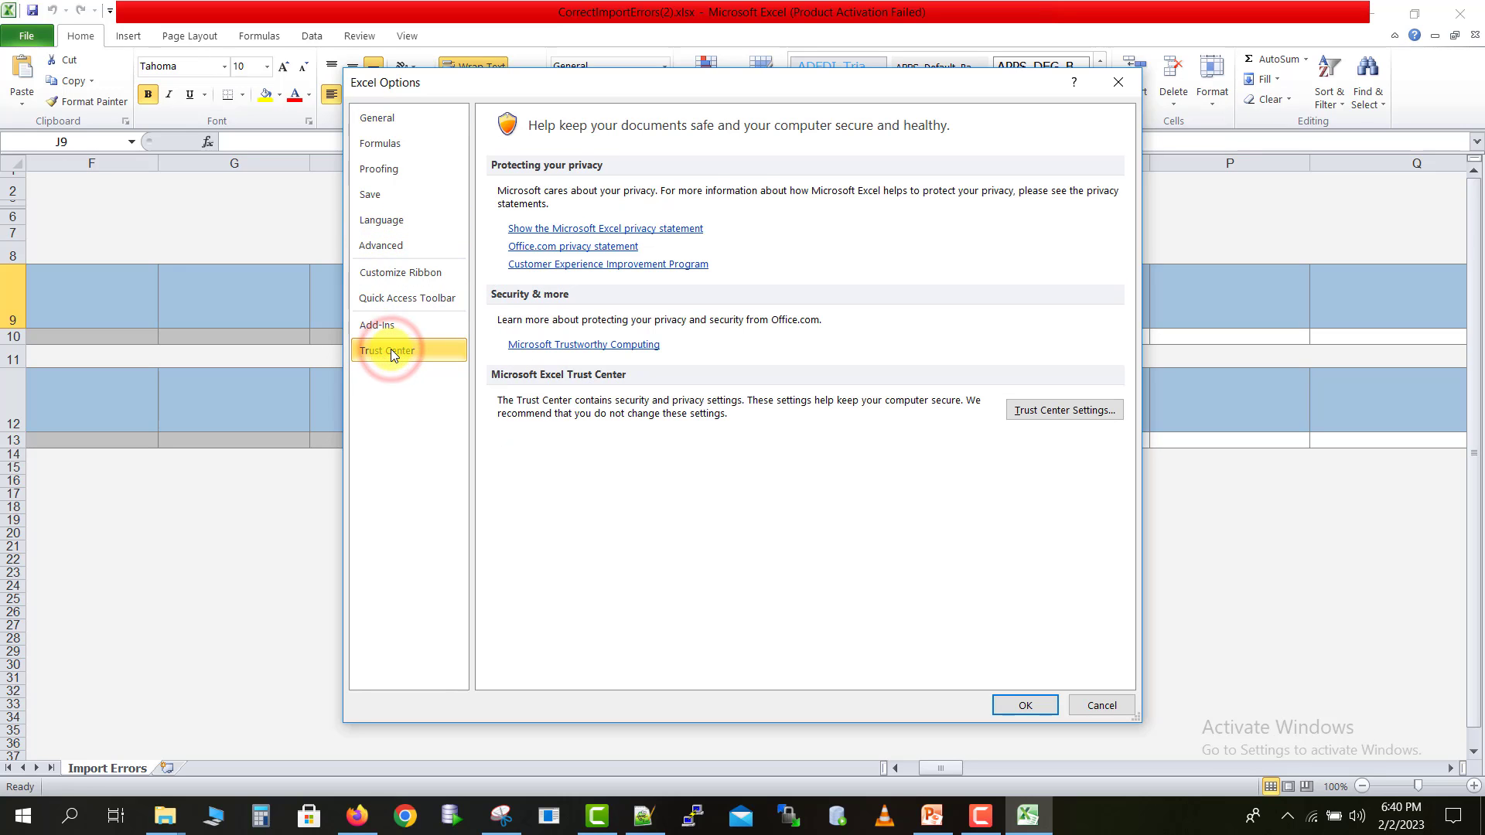
{"action": "left_click", "coordinate": [1074, 415]}
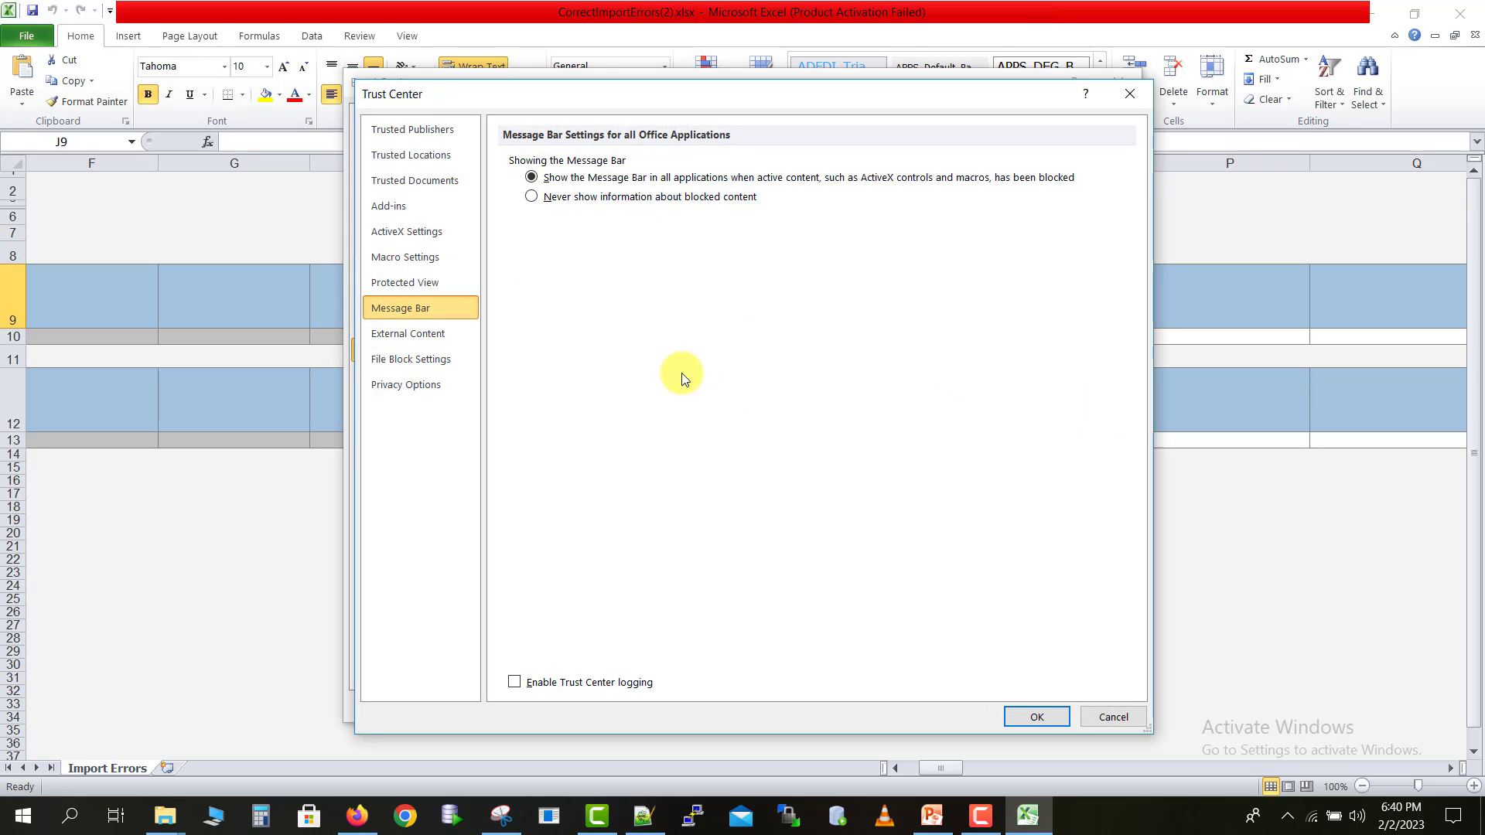
{"action": "left_click", "coordinate": [421, 259]}
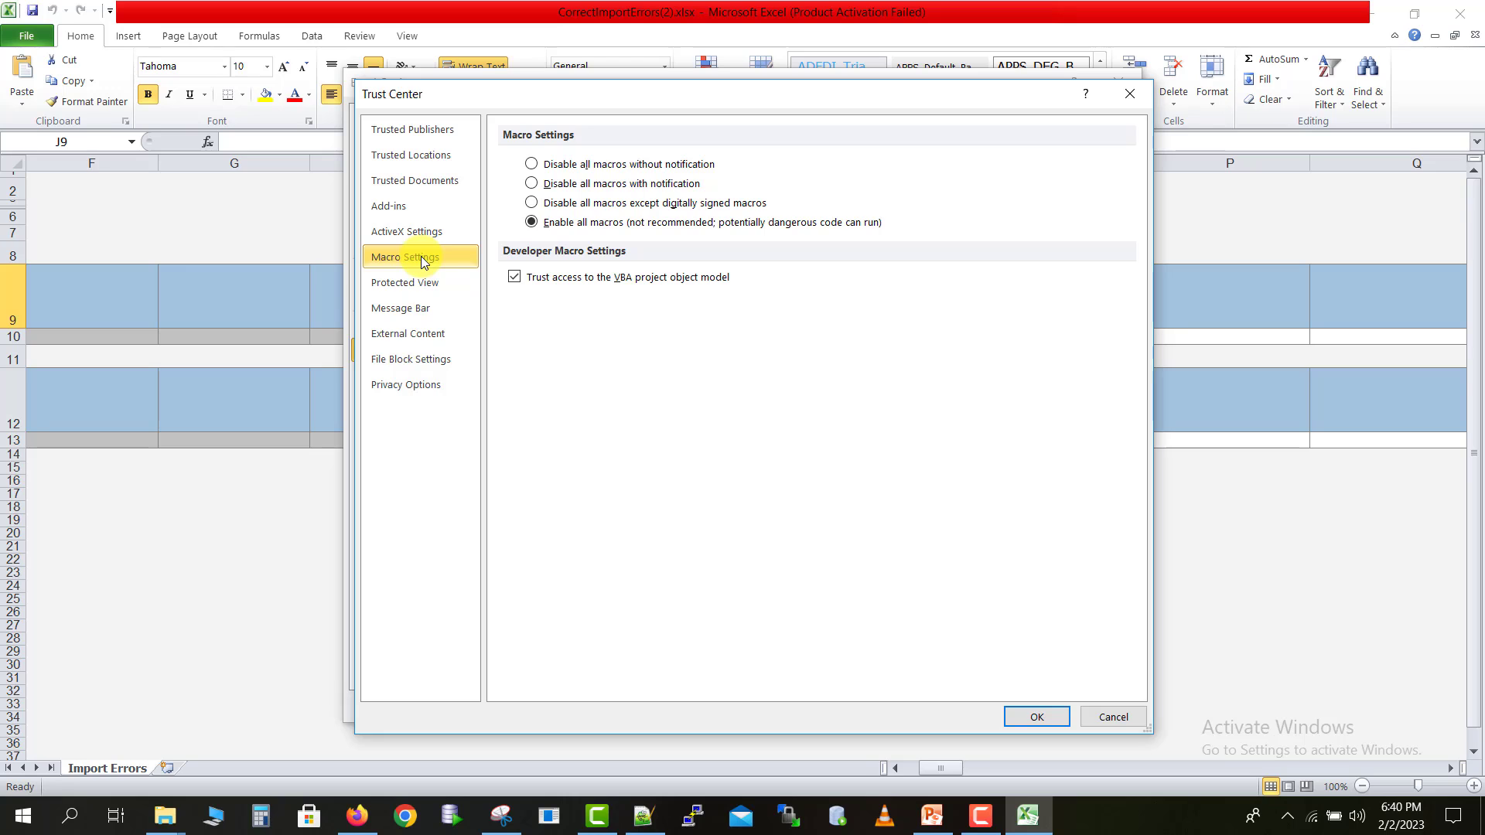
{"action": "left_click", "coordinate": [580, 226]}
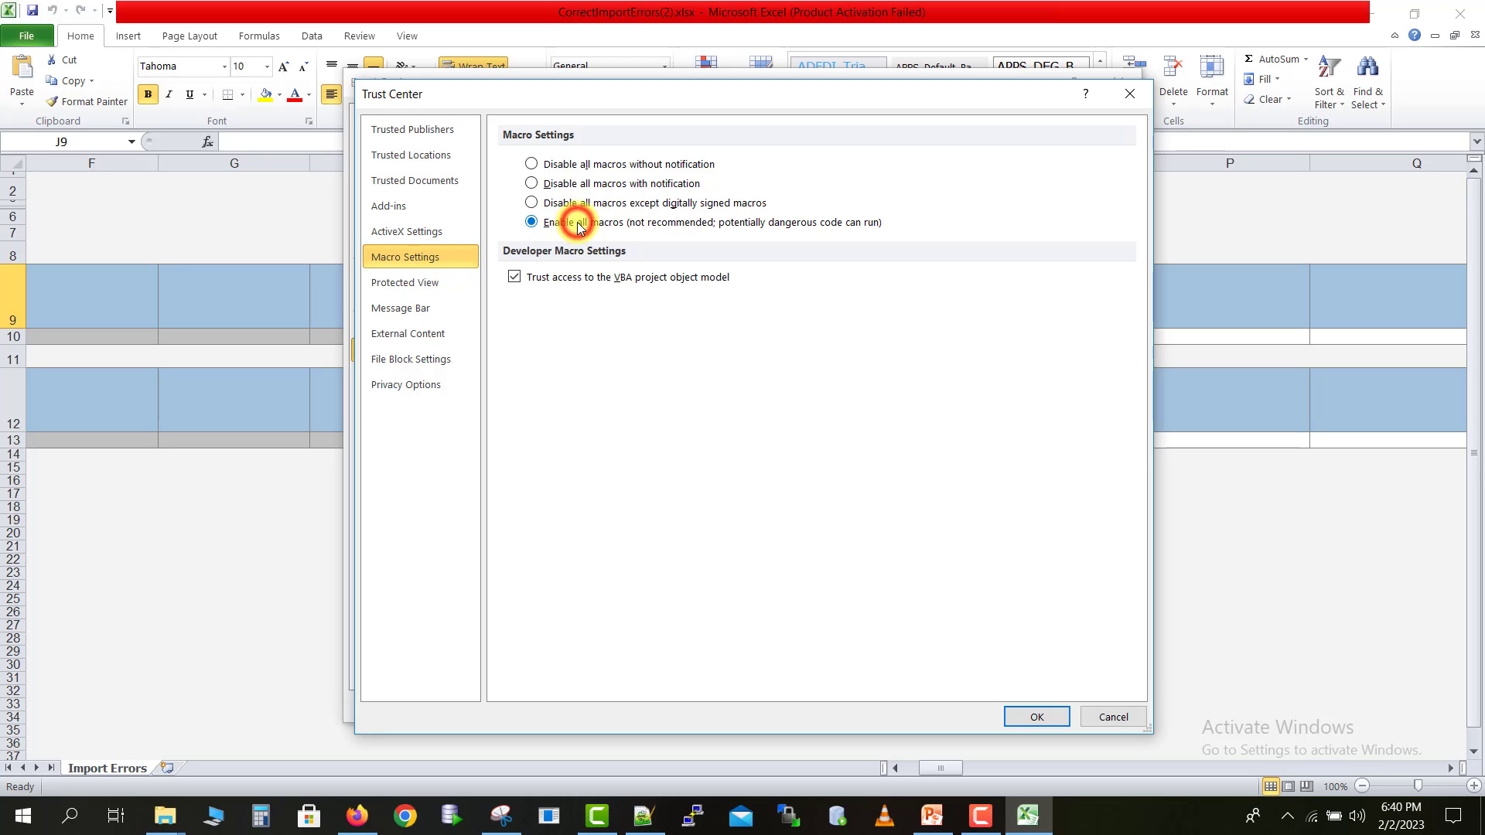
{"action": "left_click", "coordinate": [516, 278]}
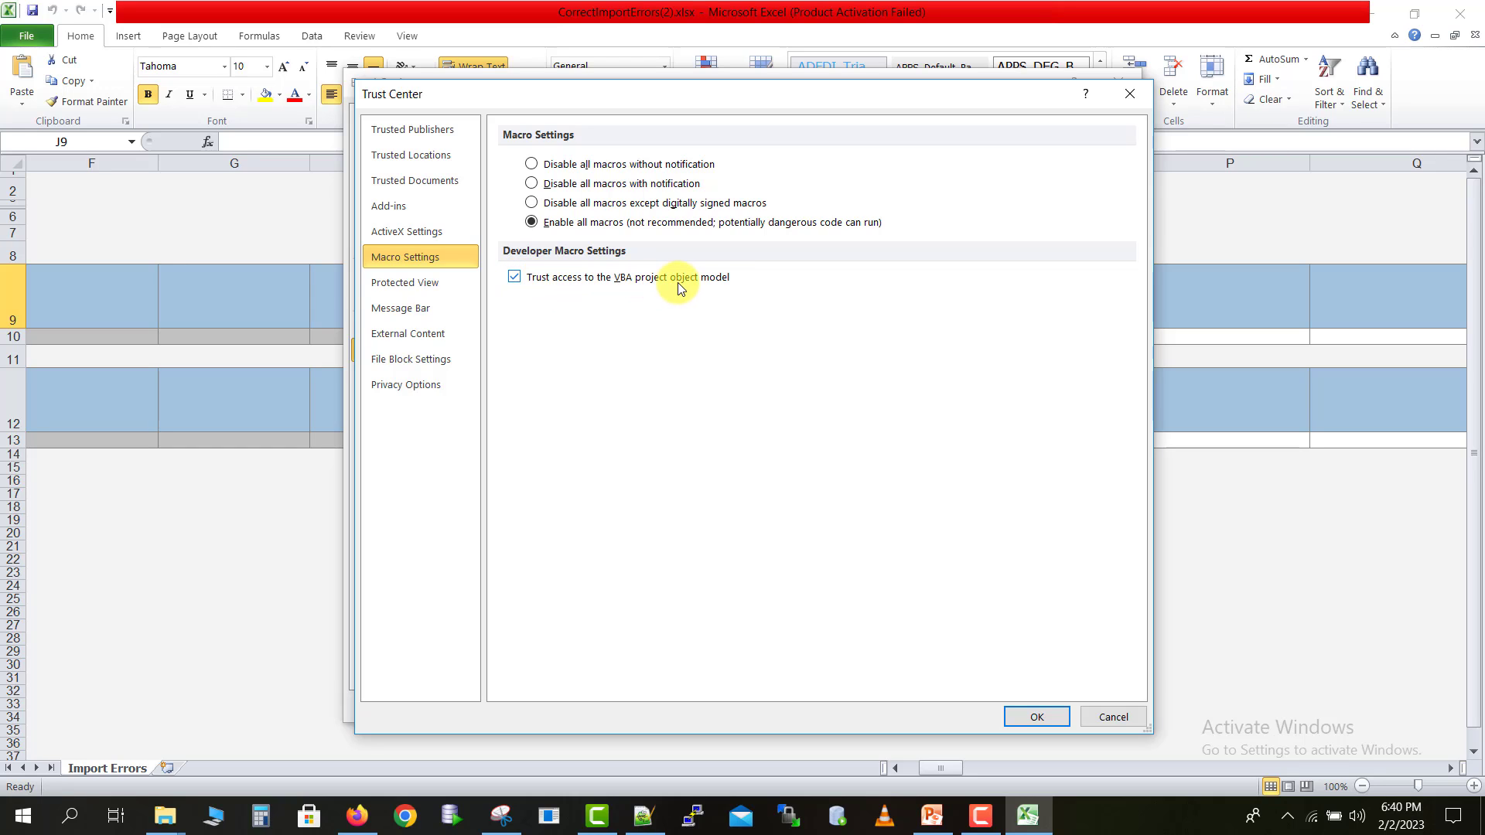
{"action": "left_click", "coordinate": [417, 232]}
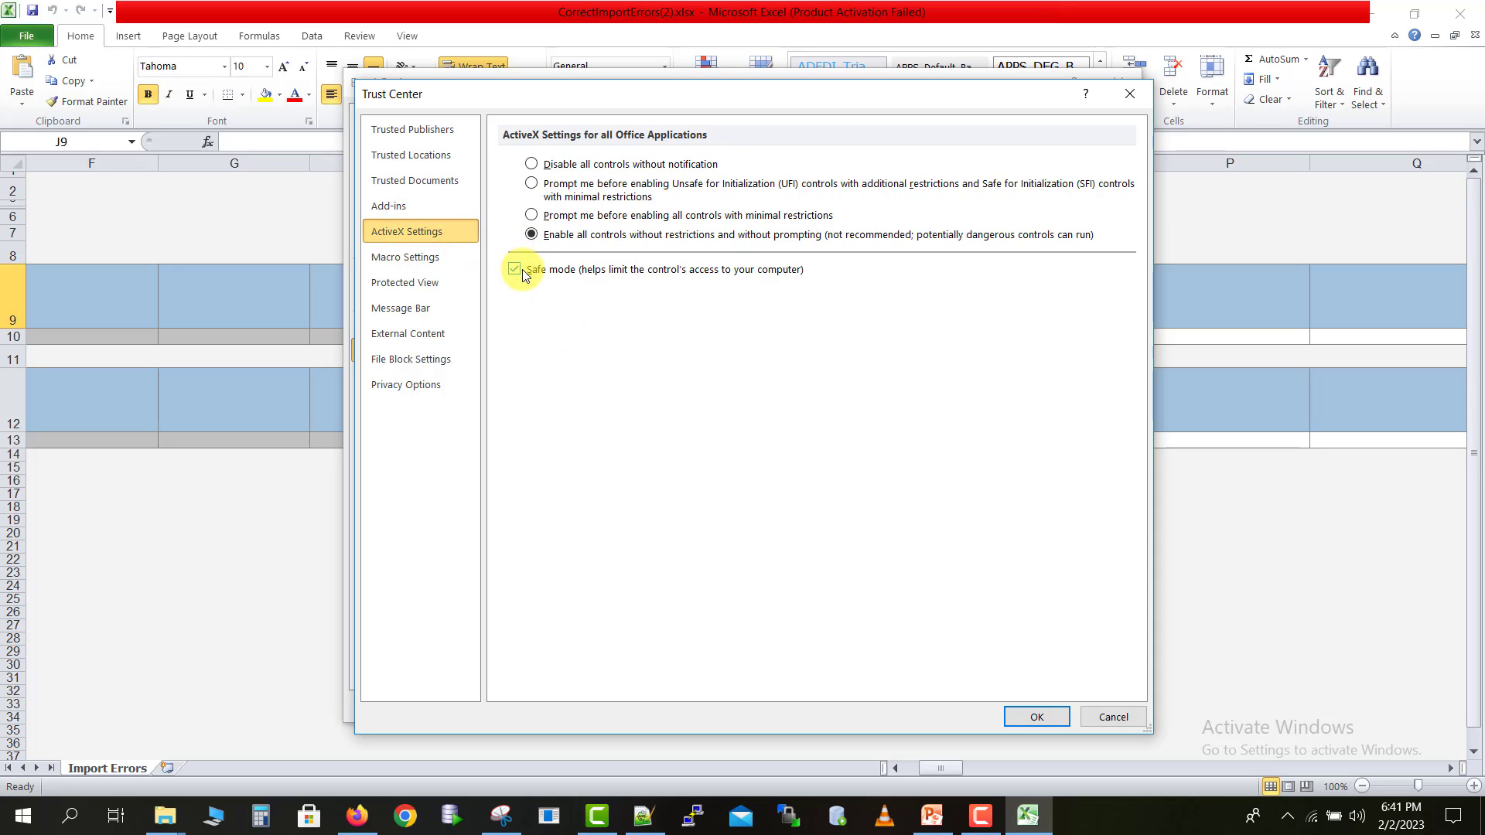
{"action": "key", "text": "Return"}
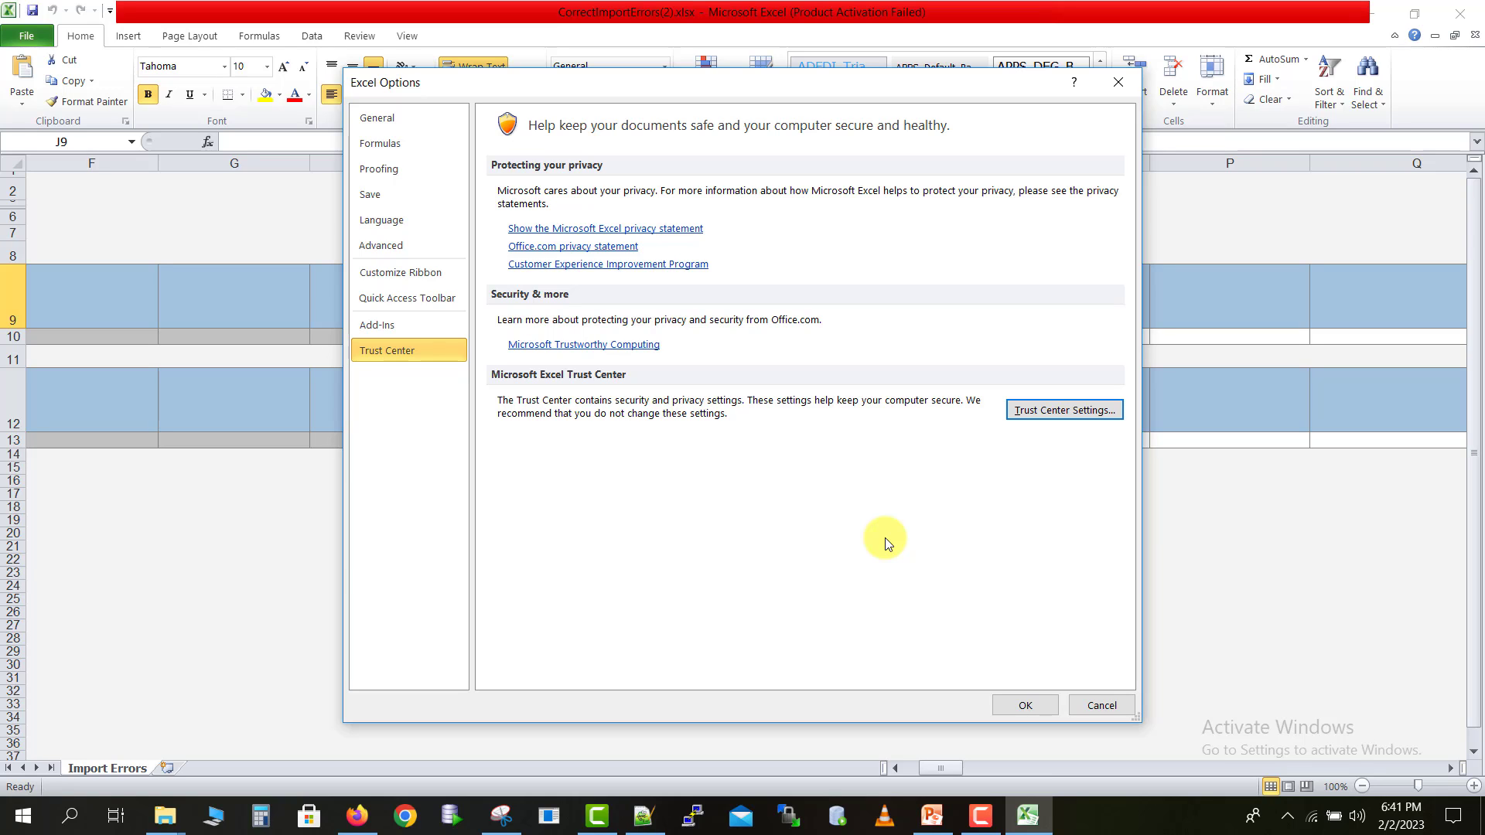
- Enable the COM add-in Oracle ADF 11g Desktop Integration Add-In for Excel and accept the connection to the application URL
{"action": "left_click", "coordinate": [417, 334]}
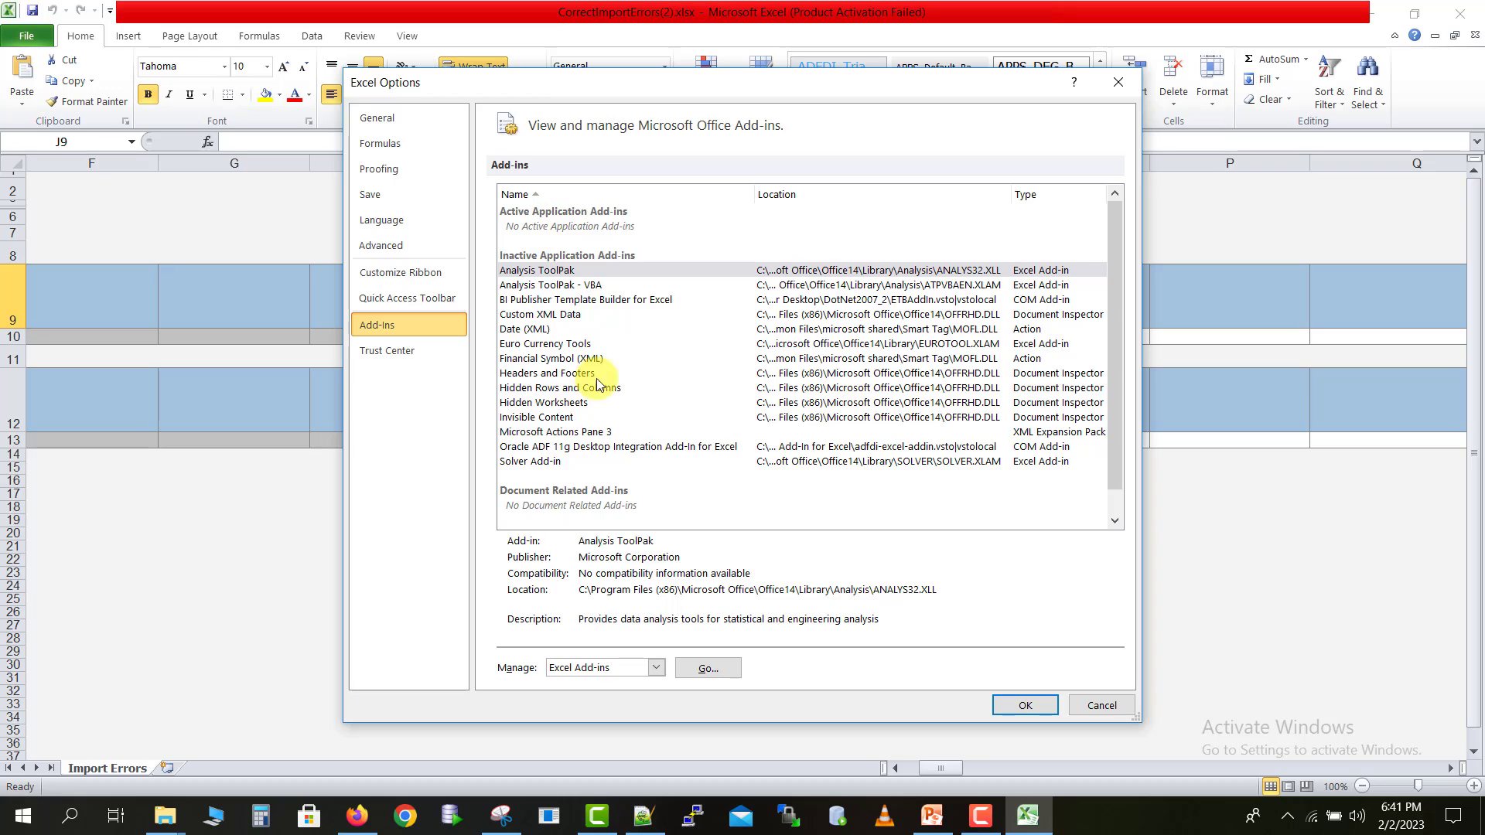
{"action": "left_click", "coordinate": [657, 668]}
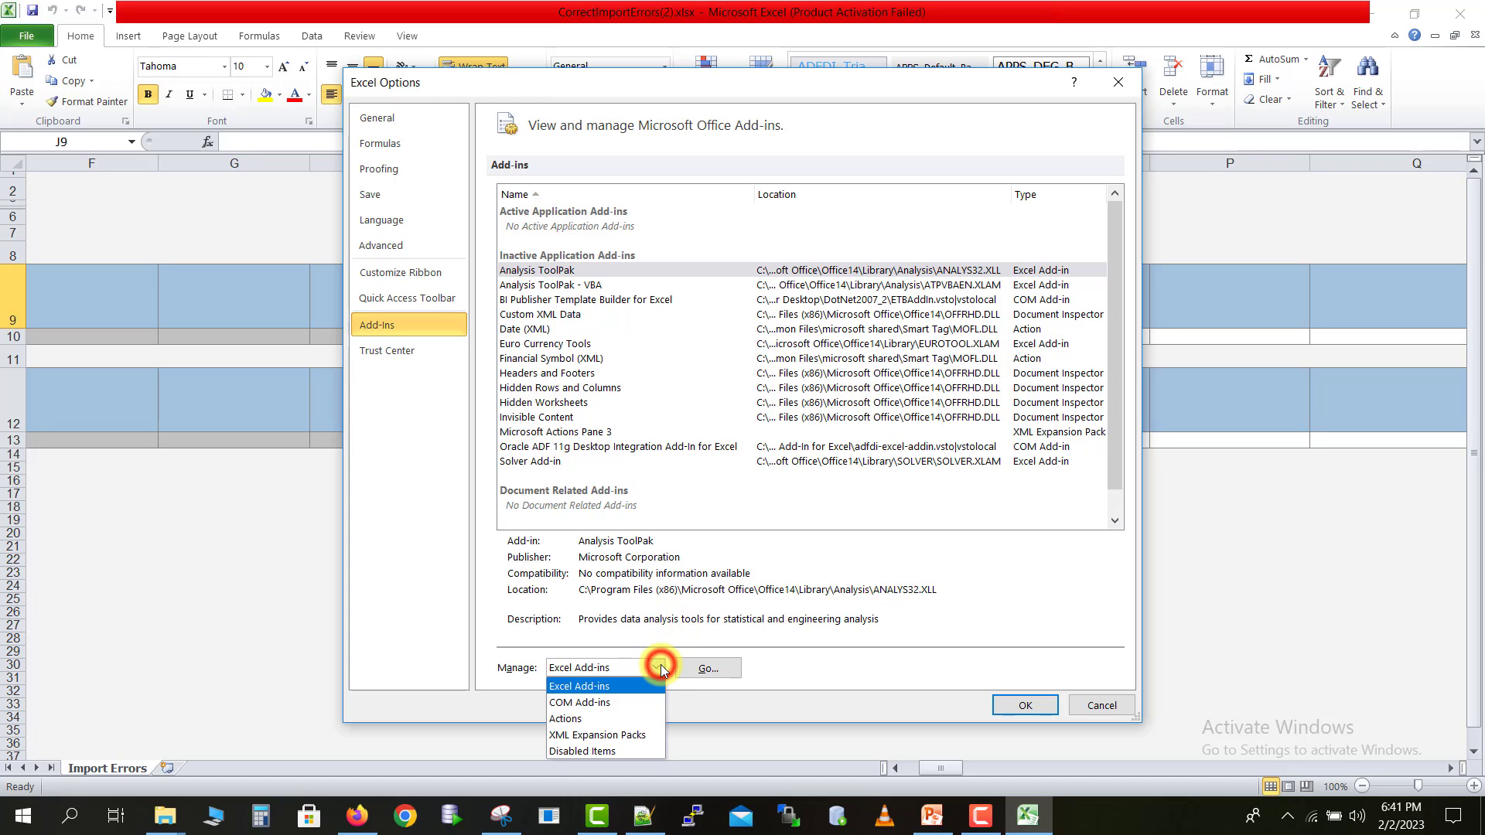
{"action": "left_click", "coordinate": [612, 703]}
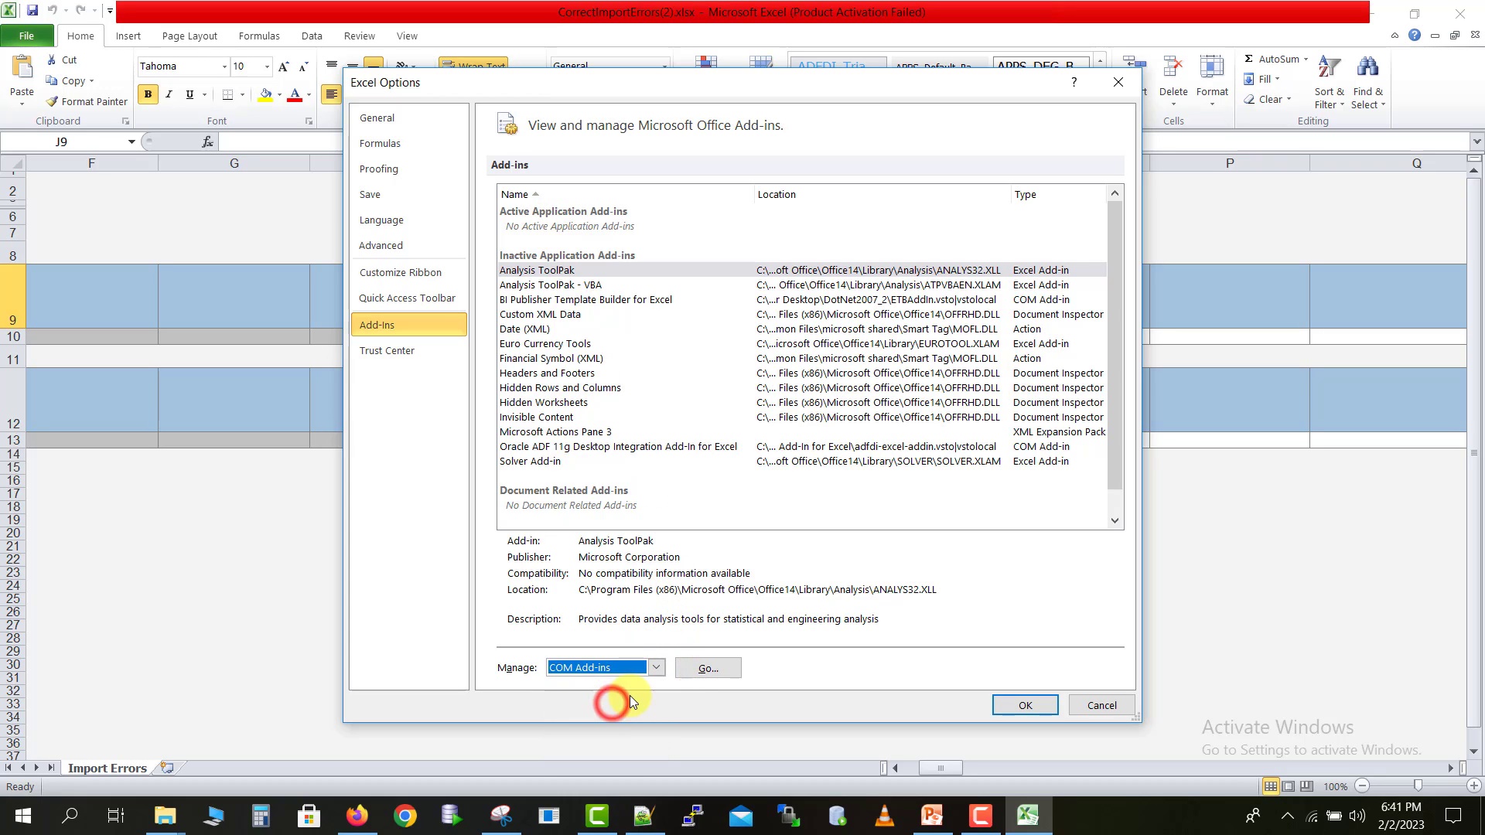
{"action": "left_click", "coordinate": [691, 668]}
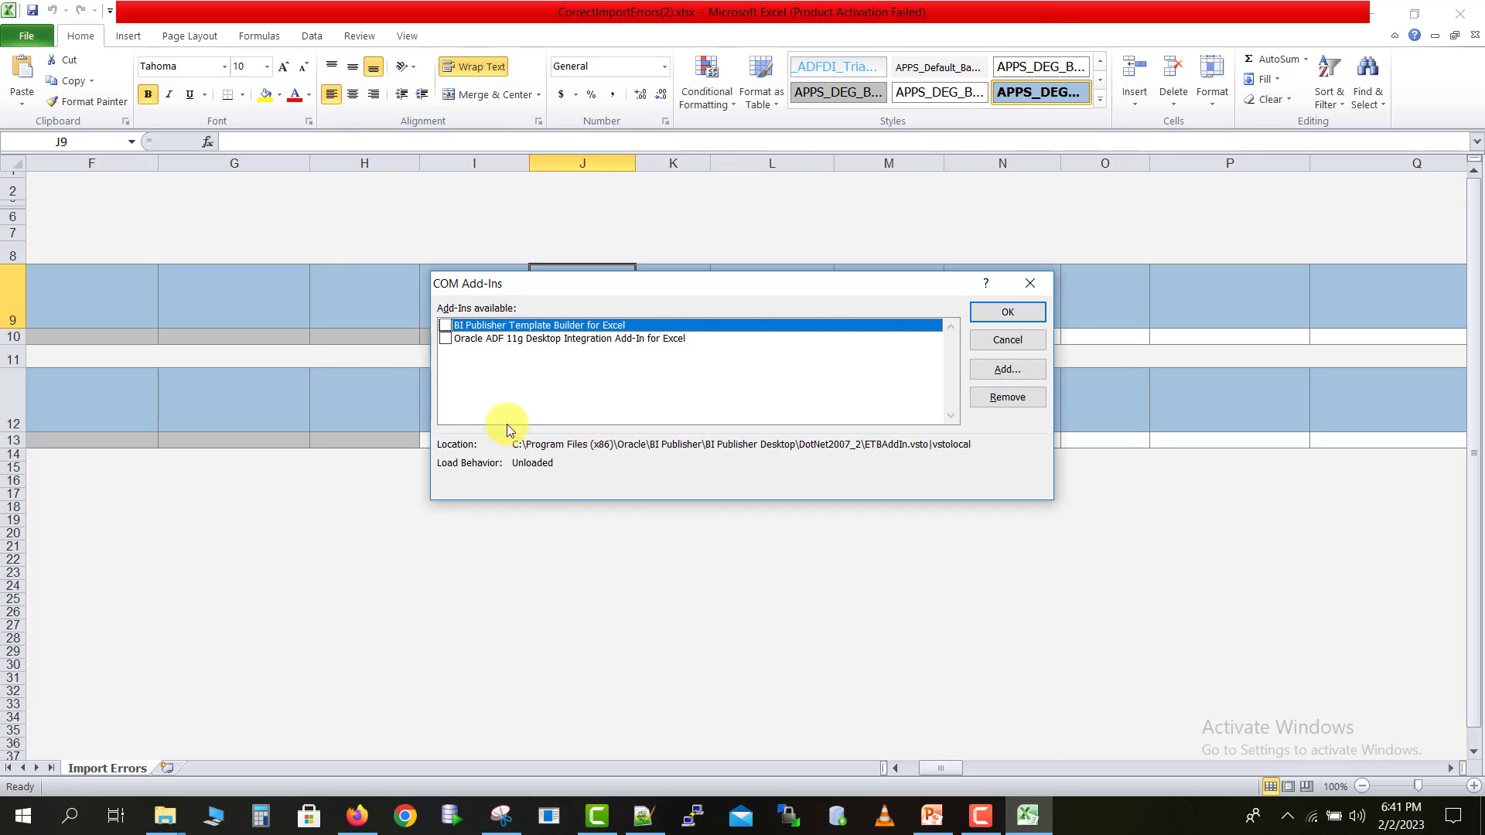
{"action": "left_click", "coordinate": [449, 341]}
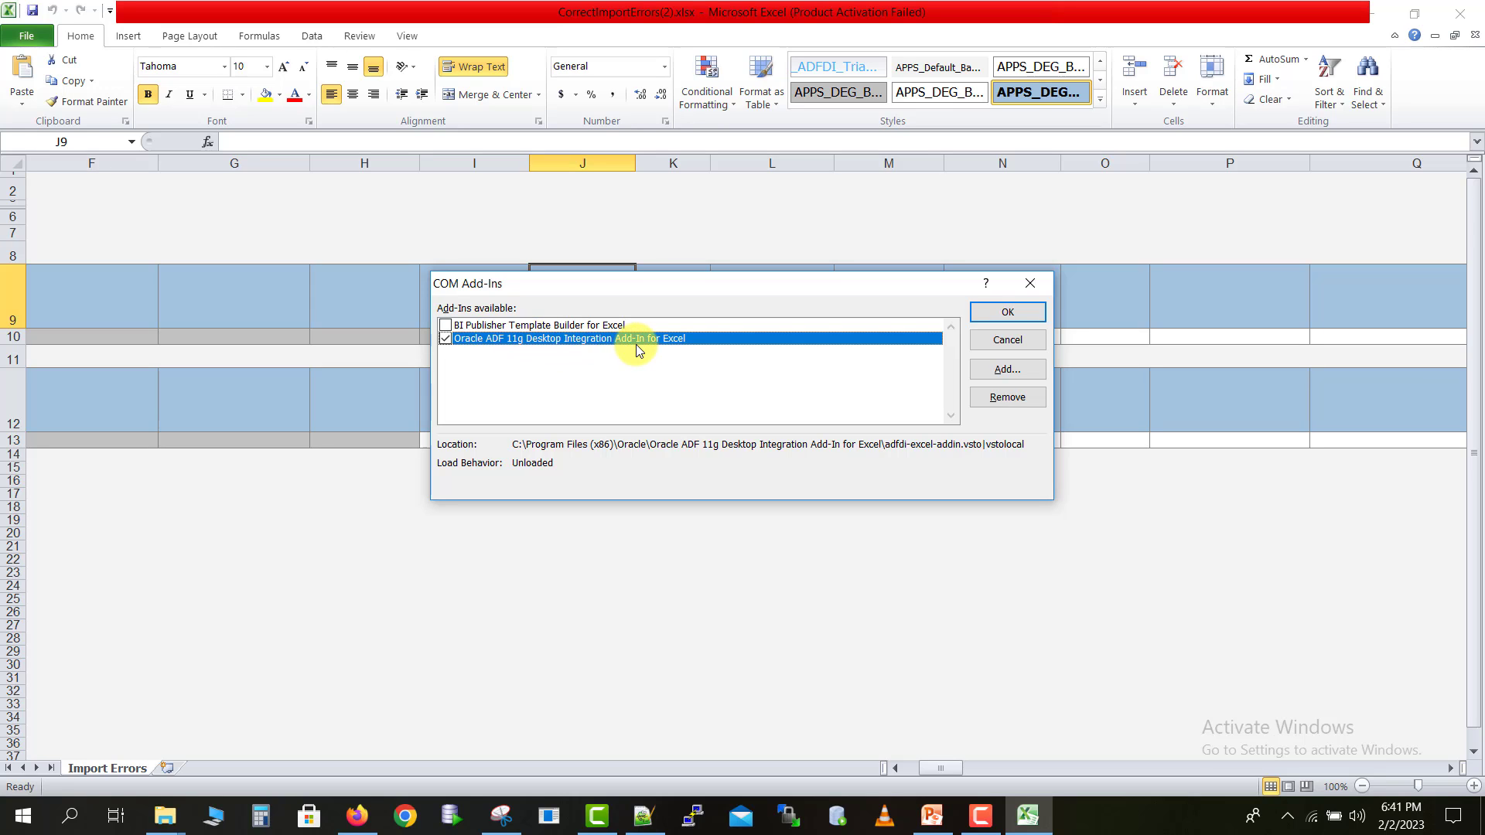
{"action": "left_click", "coordinate": [992, 312]}
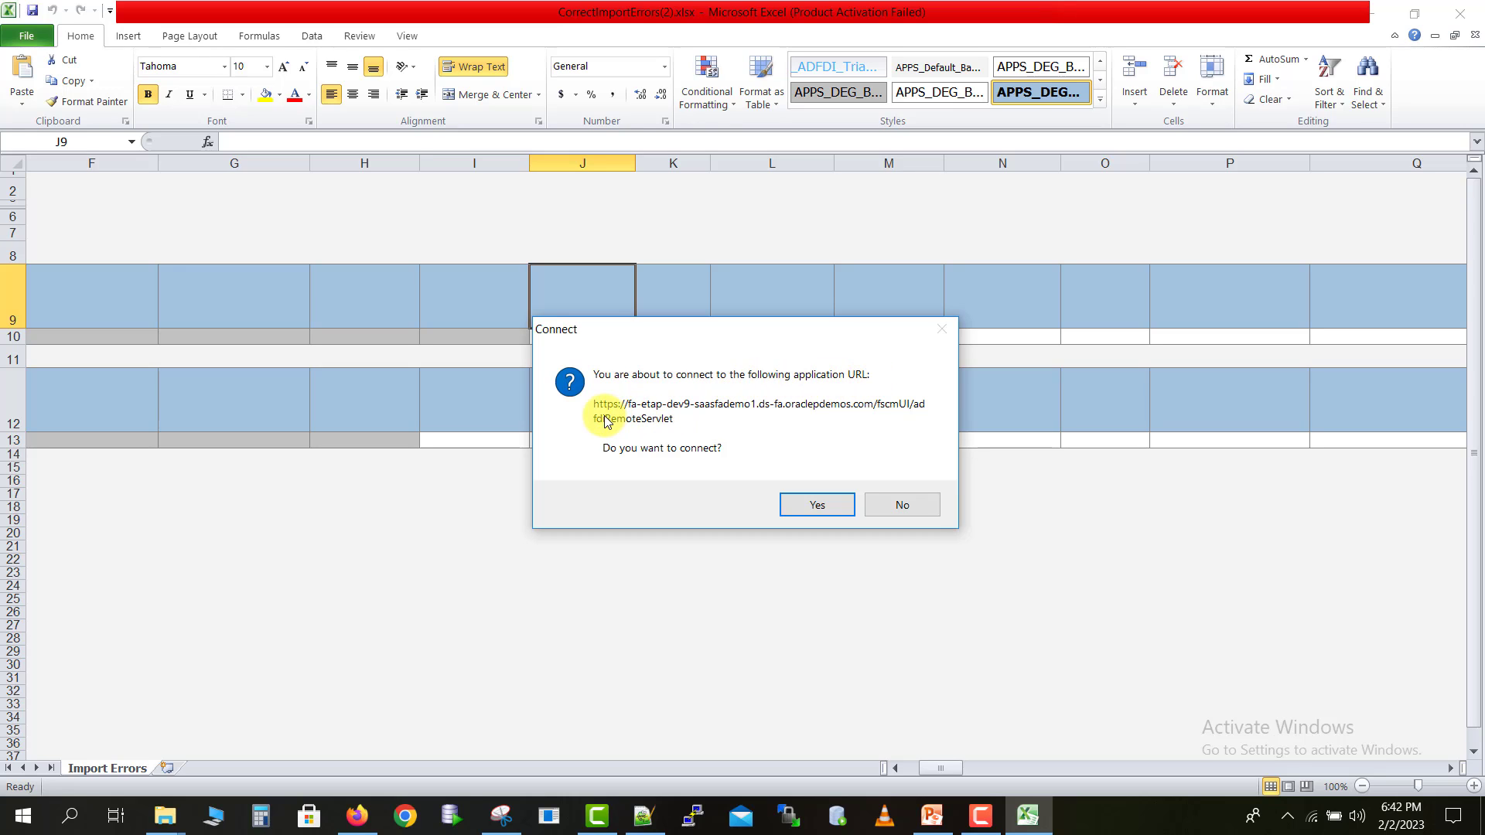
{"action": "left_click", "coordinate": [813, 506]}
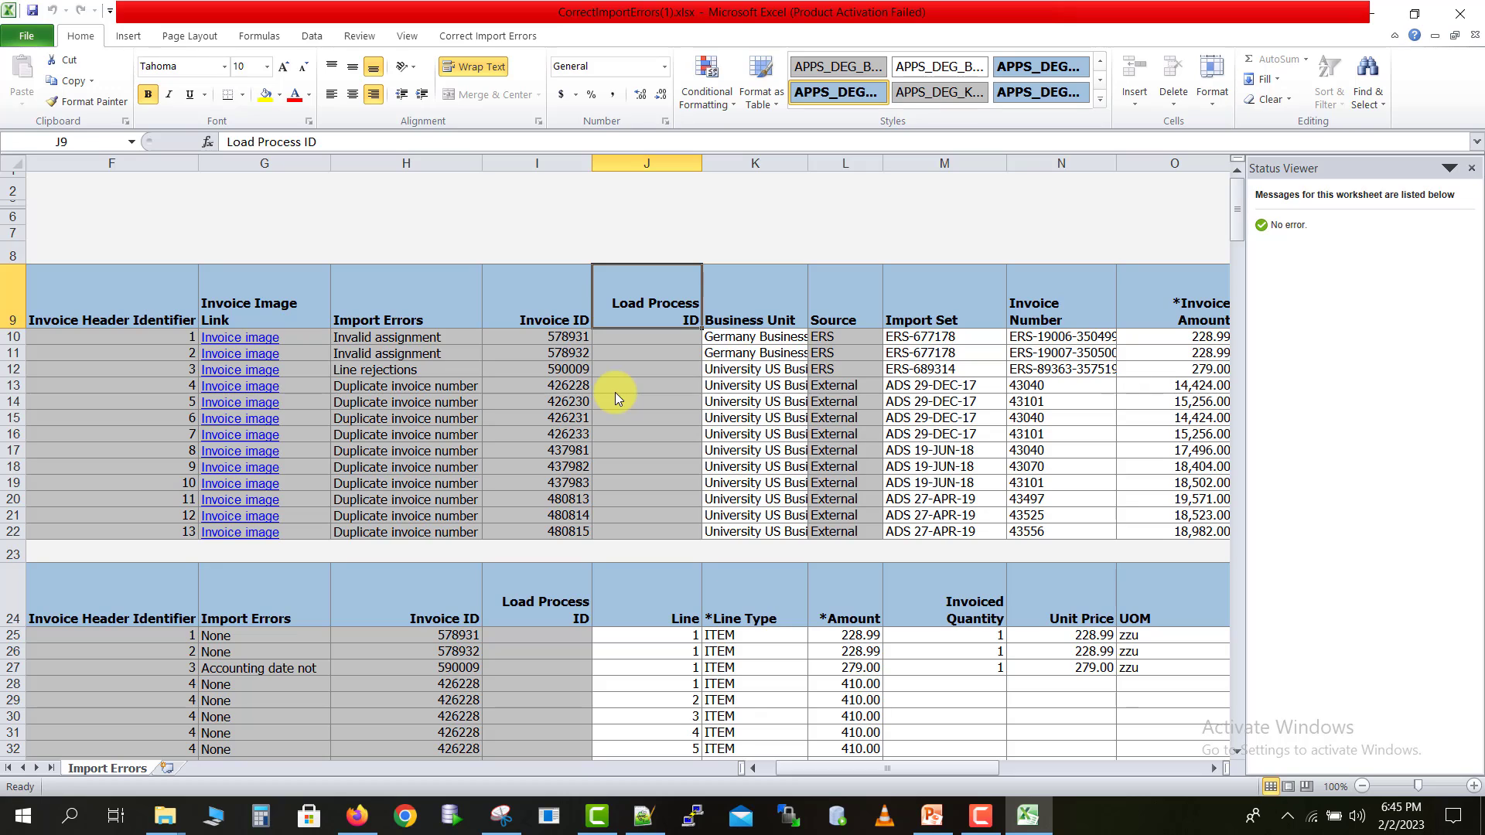
- Look through the invoice header and invoice line rows loaded in the Import Errors worksheet
{"action": "left_click", "coordinate": [147, 480]}
{"action": "key", "text": "Down"}
{"action": "key", "text": "Down"}
{"action": "key", "text": "Down"}
{"action": "key", "text": "Down"}
{"action": "key", "text": "Down"}
{"action": "key", "text": "Down"}
{"action": "key", "text": "Down"}
{"action": "key", "text": "Down"}
{"action": "key", "text": "Down"}
{"action": "key", "text": "Down"}
{"action": "key", "text": "Down"}
{"action": "key", "text": "Down"}
{"action": "key", "text": "Down"}
{"action": "key", "text": "Down"}
{"action": "key", "text": "Down"}
{"action": "key", "text": "Down"}
{"action": "key", "text": "Down"}
{"action": "key", "text": "Down"}
{"action": "key", "text": "Down"}
{"action": "key", "text": "Down"}
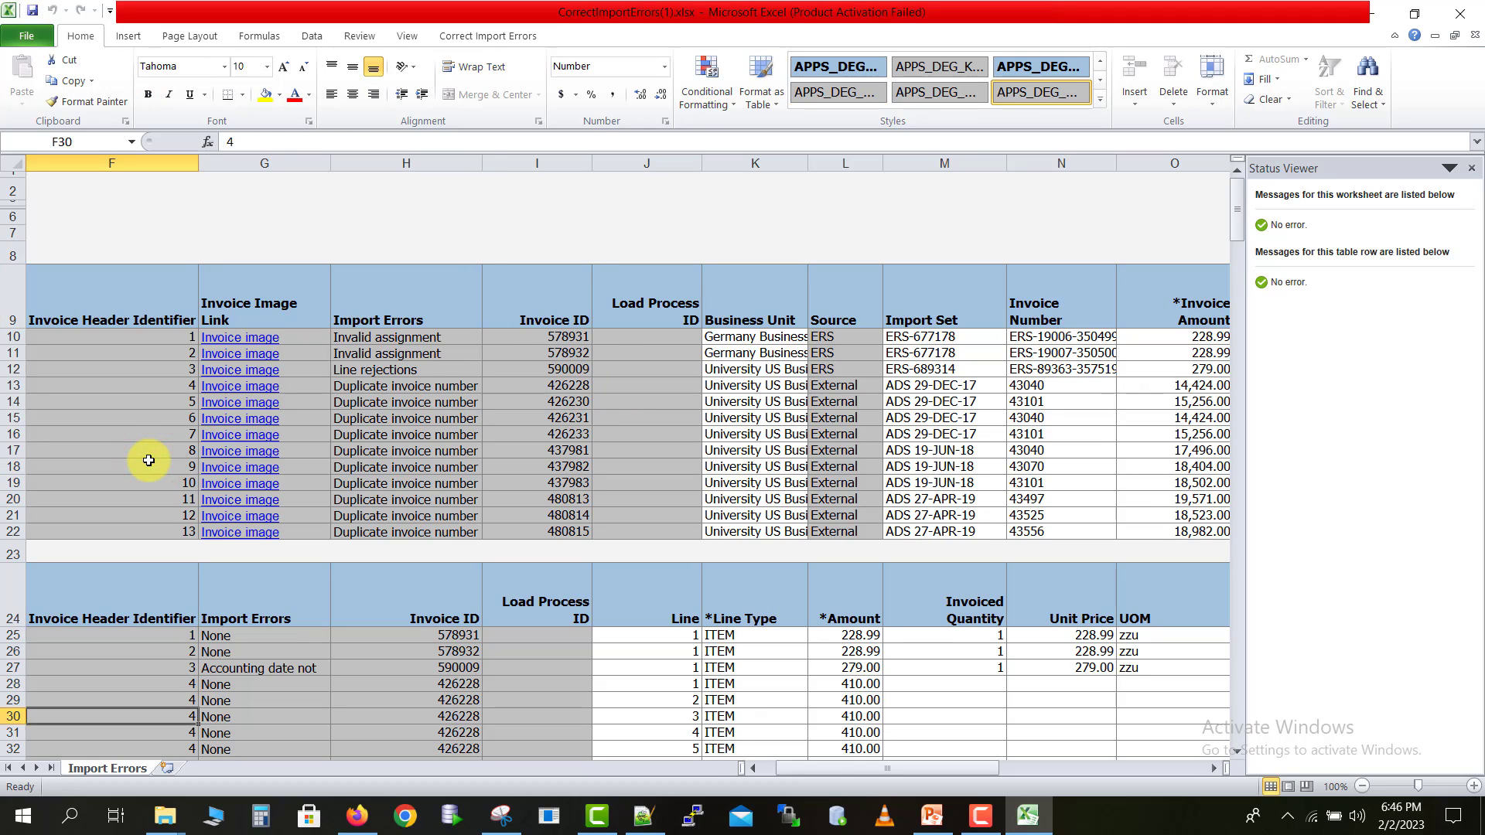
{"action": "key", "text": "Down"}
{"action": "key", "text": "Down"}
{"action": "key", "text": "Down"}
{"action": "key", "text": "Down"}
{"action": "key", "text": "Down"}
{"action": "key", "text": "Down"}
{"action": "key", "text": "Down"}
{"action": "key", "text": "Down"}
{"action": "key", "text": "Down"}
{"action": "key", "text": "Down"}
{"action": "key", "text": "Down"}
{"action": "key", "text": "Down"}
{"action": "key", "text": "Down"}
{"action": "key", "text": "Down"}
{"action": "key", "text": "Down"}
{"action": "key", "text": "Down"}
{"action": "key", "text": "Down"}
{"action": "key", "text": "Down"}
{"action": "key", "text": "Down"}
{"action": "key", "text": "Down"}
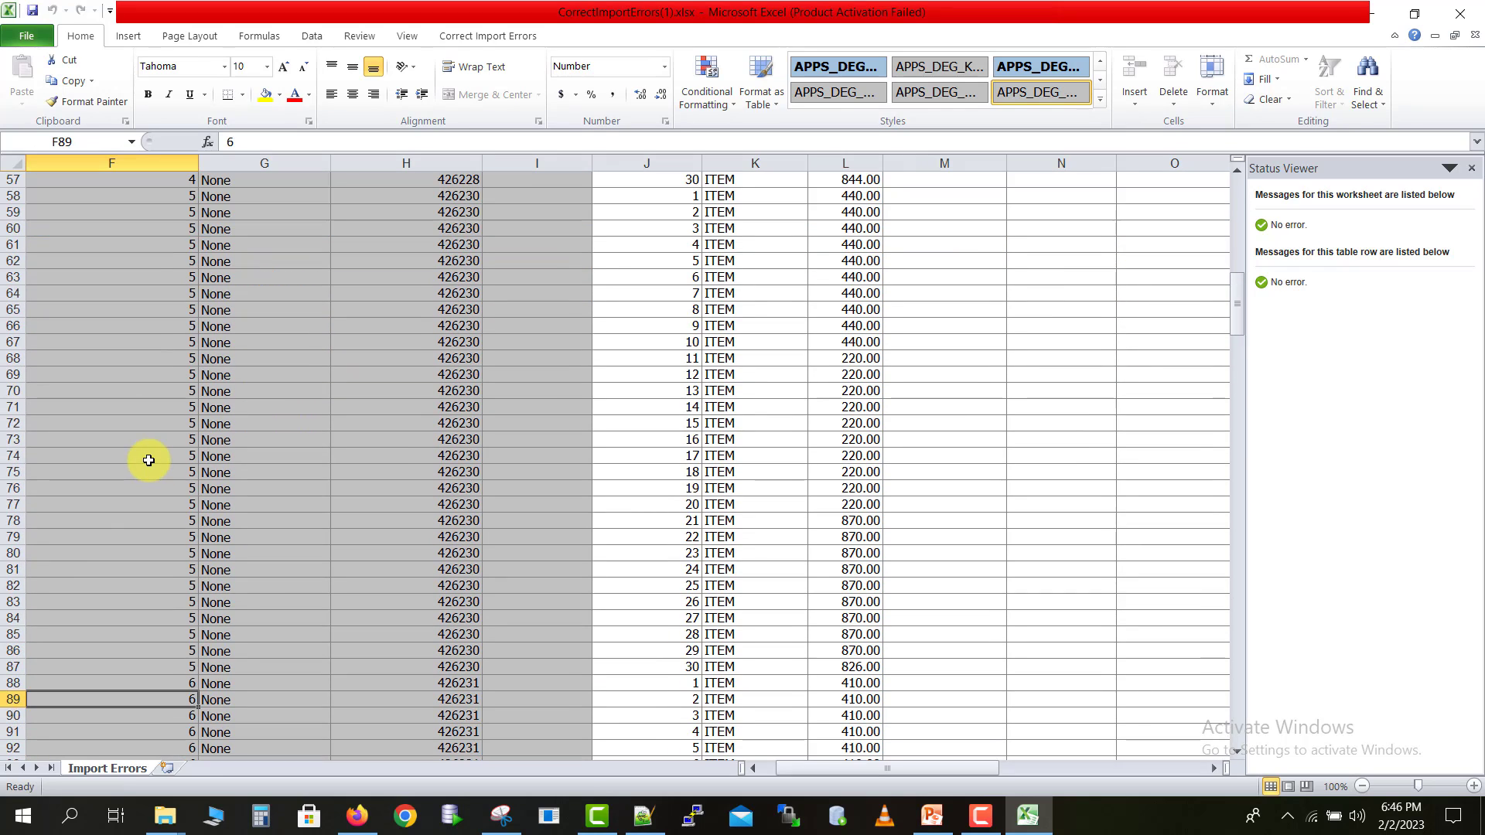
{"action": "key", "text": "Down"}
{"action": "key", "text": "Down"}
{"action": "key", "text": "Down"}
{"action": "key", "text": "Down"}
{"action": "key", "text": "Down"}
{"action": "key", "text": "Down"}
{"action": "key", "text": "Down"}
{"action": "key", "text": "Down"}
{"action": "key", "text": "Down"}
{"action": "key", "text": "Down"}
{"action": "key", "text": "Down"}
{"action": "key", "text": "Down"}
{"action": "key", "text": "Down"}
{"action": "key", "text": "Down"}
{"action": "key", "text": "Down"}
{"action": "key", "text": "Down"}
{"action": "key", "text": "Down"}
{"action": "key", "text": "Down"}
{"action": "key", "text": "Down"}
{"action": "key", "text": "Down"}
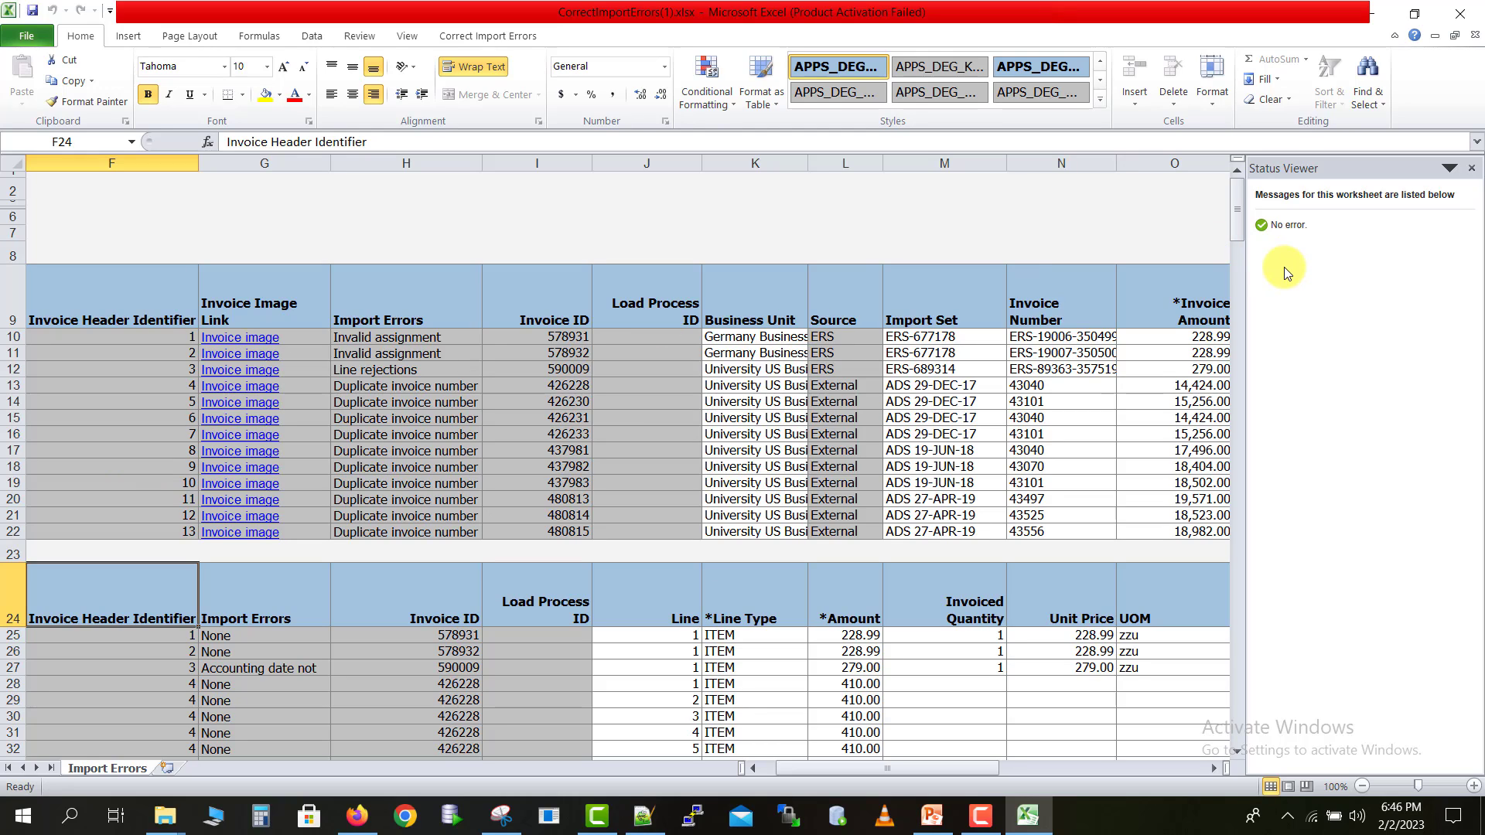
- Check the worksheet's status messages and display the Correct Import Errors commands for the workbook
{"action": "left_click", "coordinate": [1291, 224]}
{"action": "left_click", "coordinate": [1148, 209]}
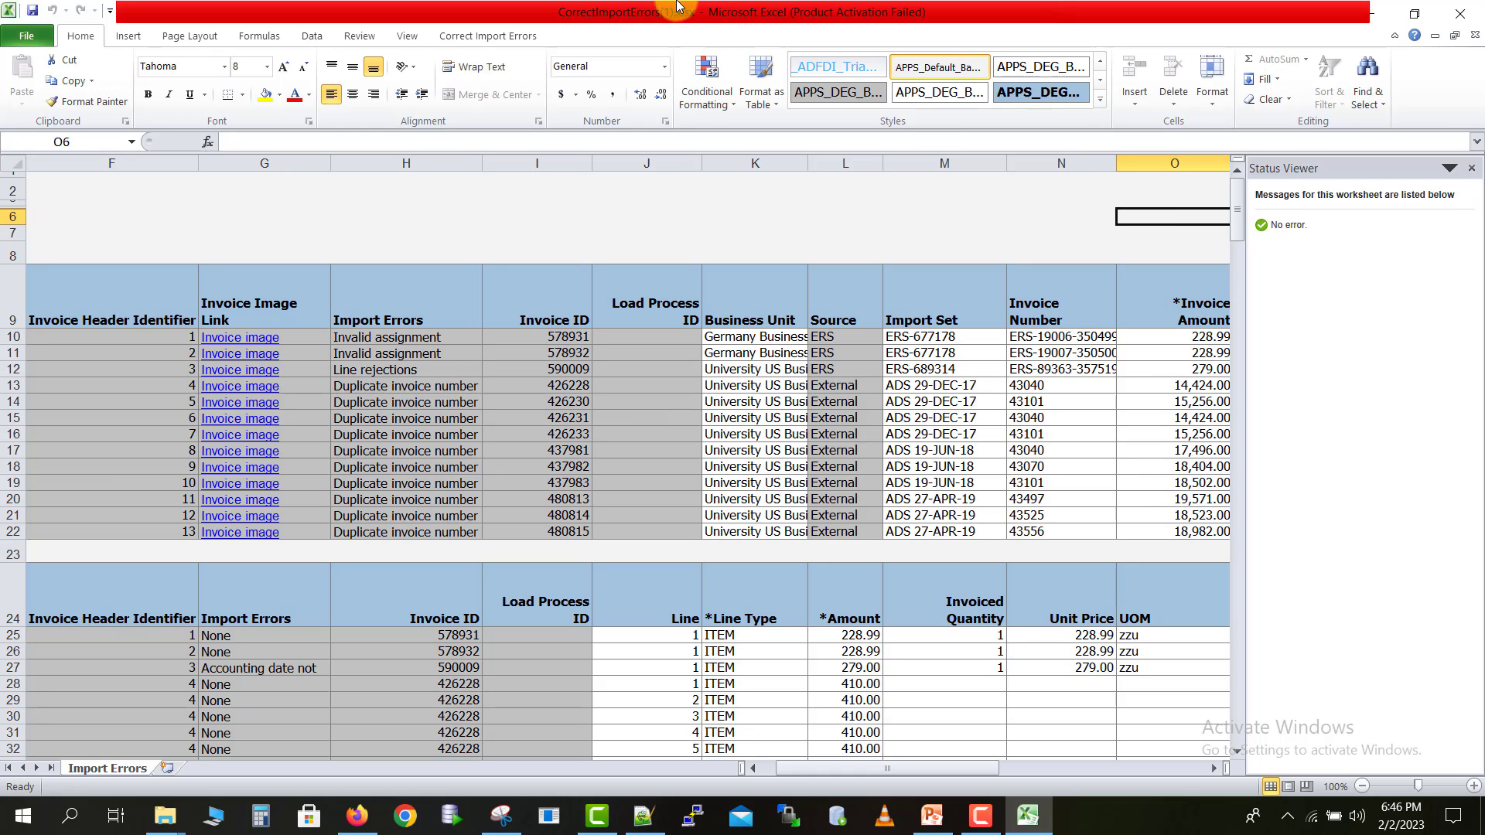
{"action": "left_click", "coordinate": [518, 34]}
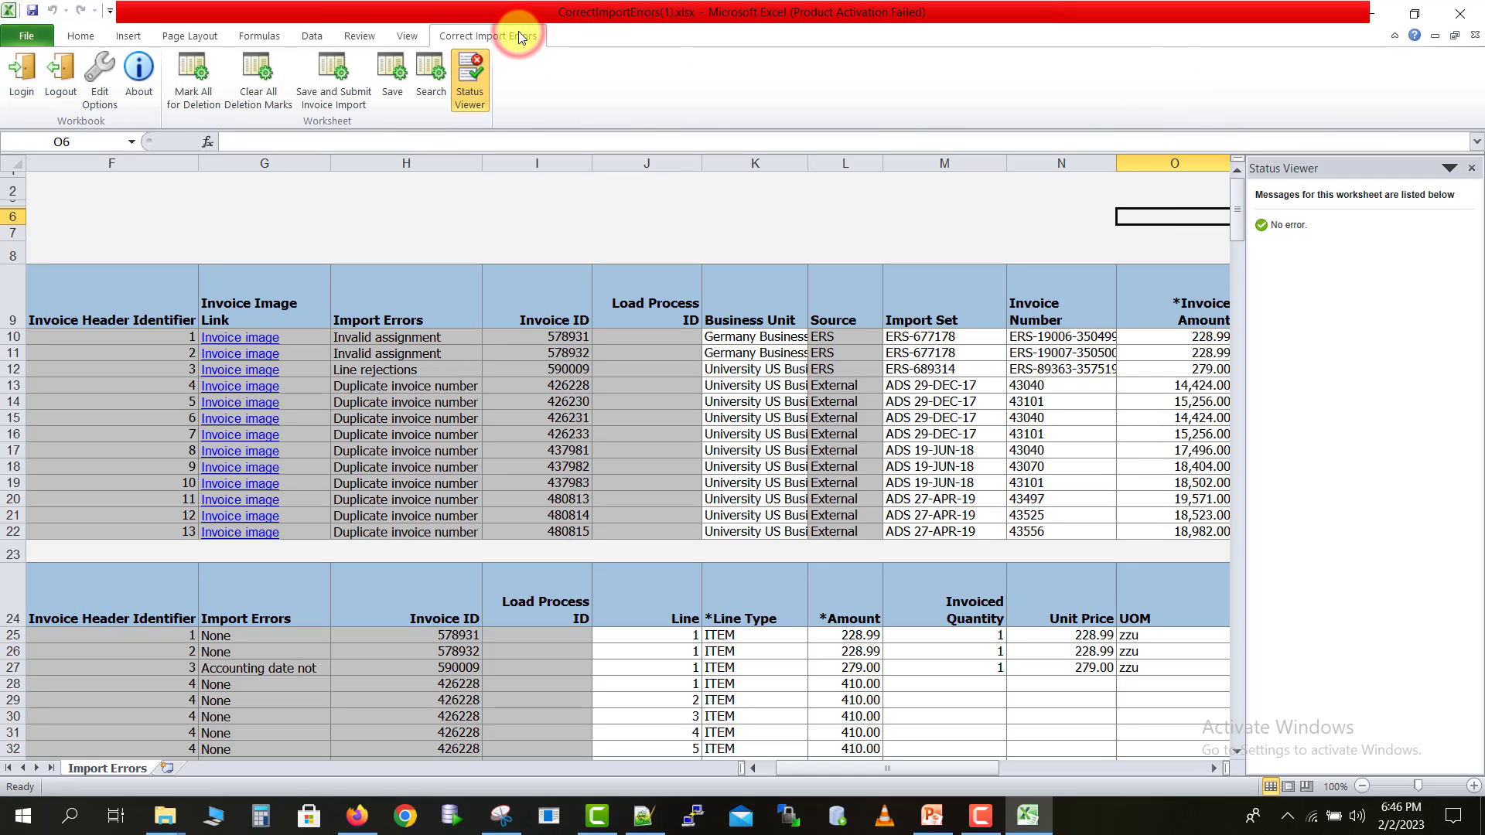